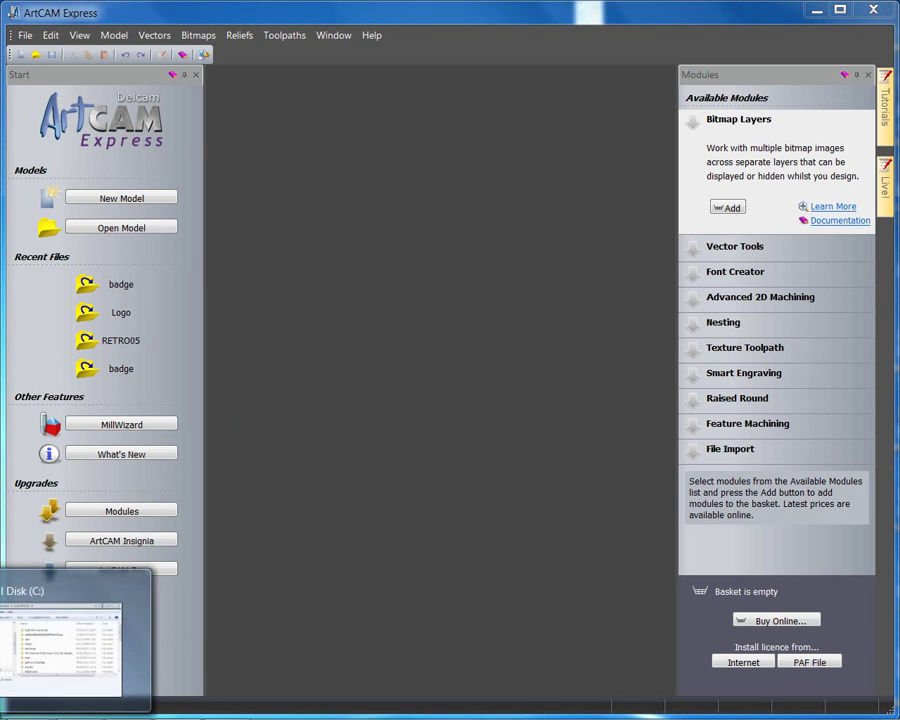
Step: Drag badge.bmp from the Demo folder into ArtCAM, then minimize Explorer
click(60, 660)
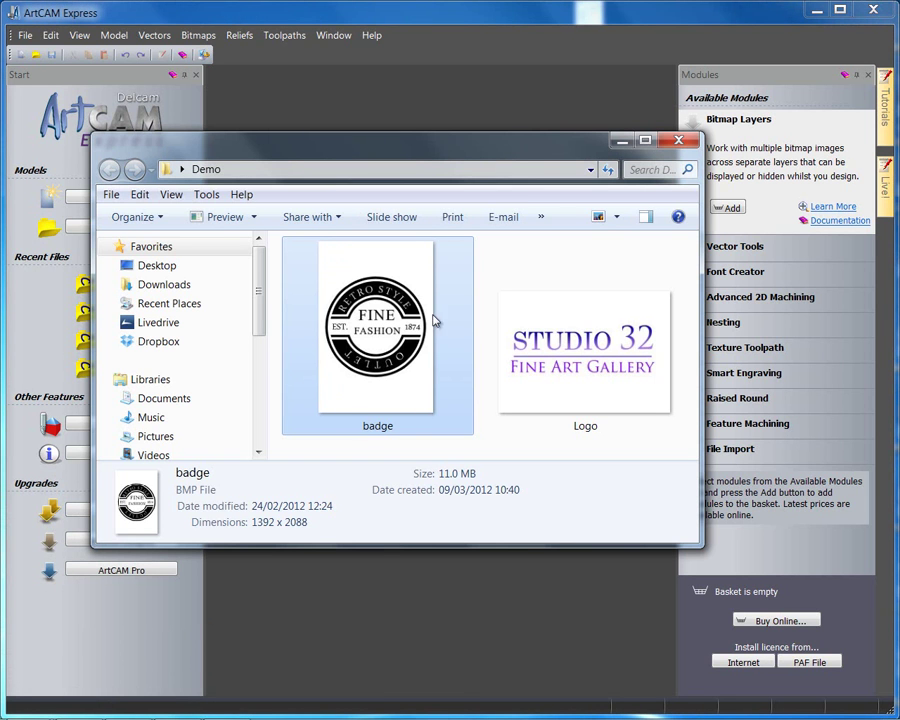
drag(408, 278, 393, 108)
click(621, 140)
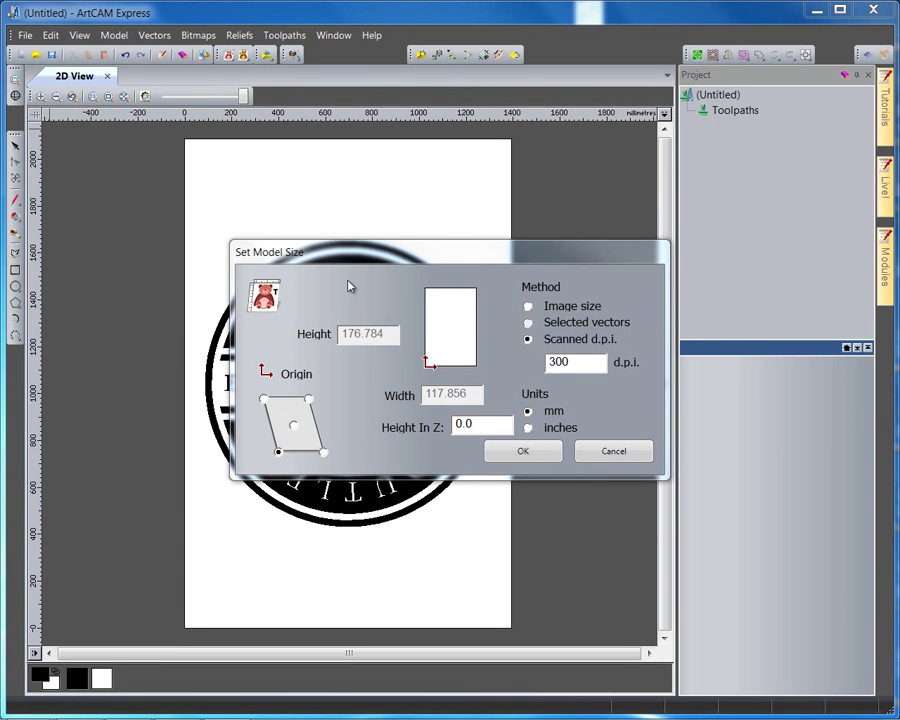
Step: Size the model by image size with width 600 mm, giving a 900 mm height
drag(346, 262, 416, 253)
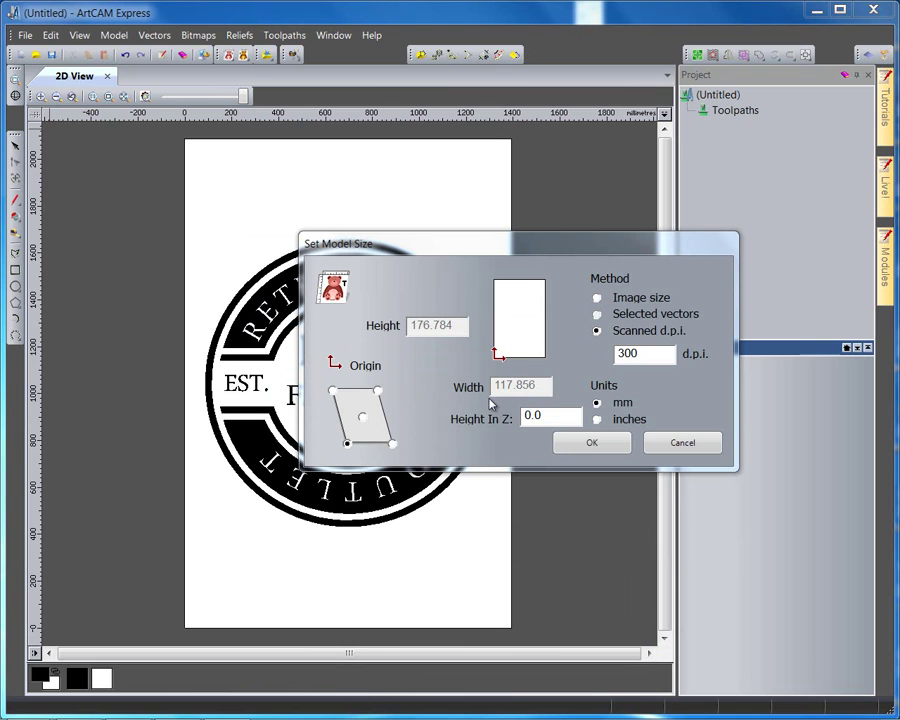
click(597, 297)
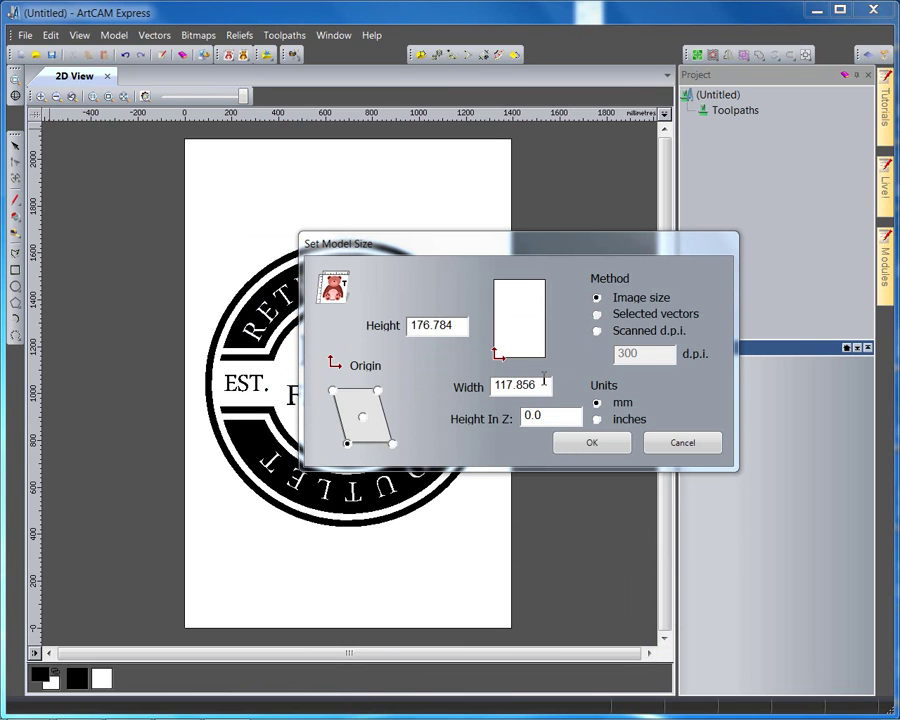
drag(544, 381, 476, 383)
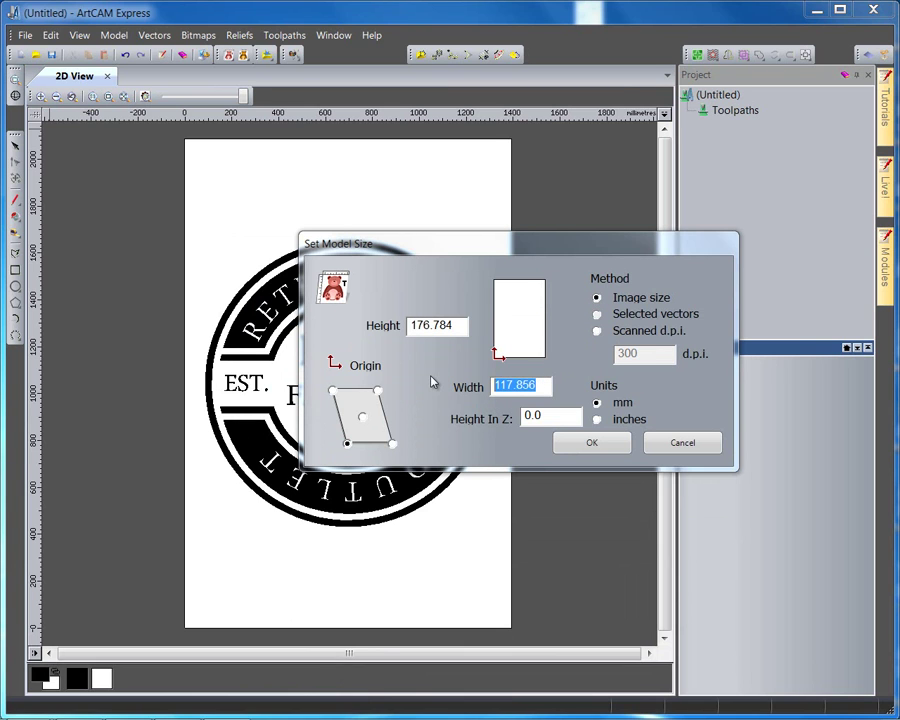
text(600)
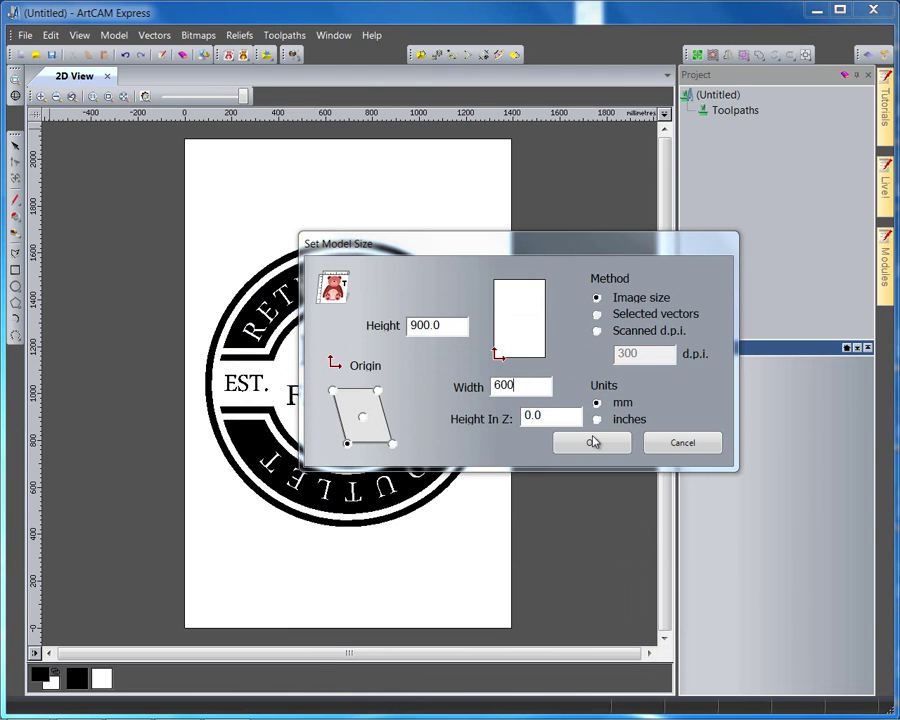
click(593, 442)
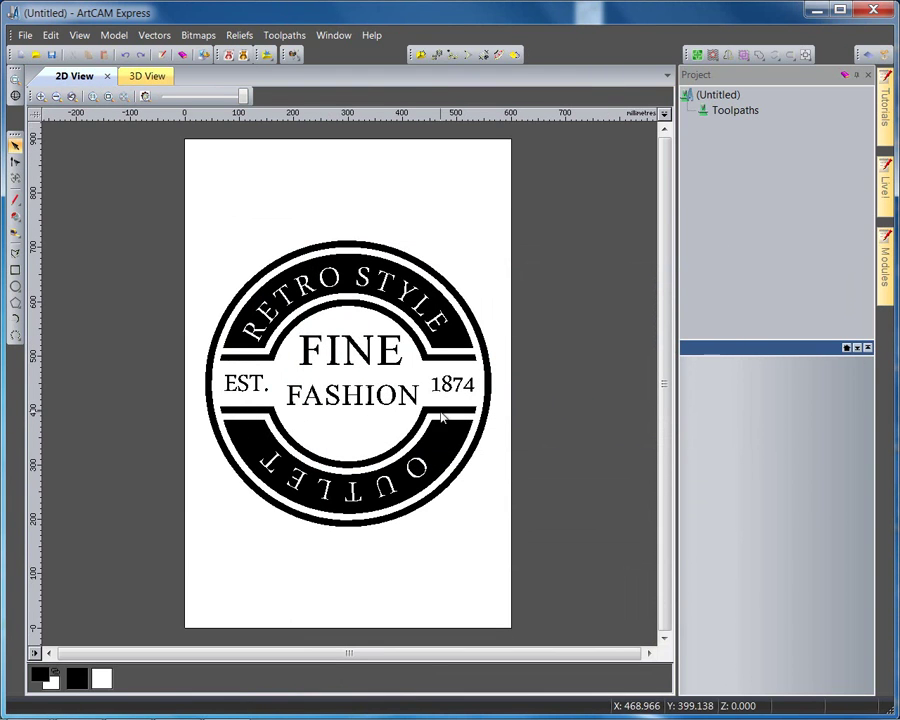
key(F9)
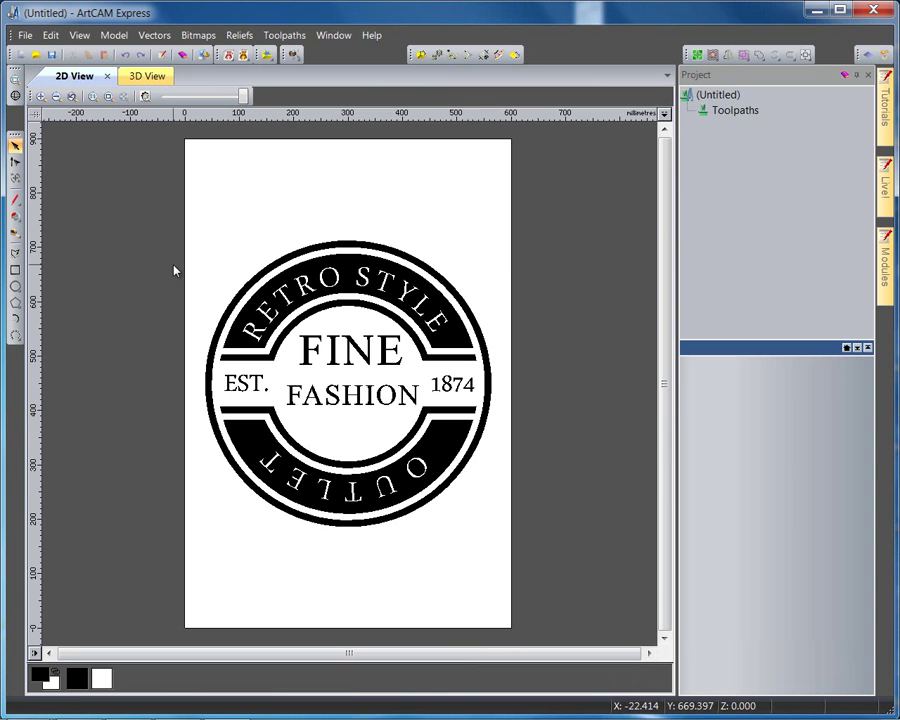
scroll(272, 410, up, 1)
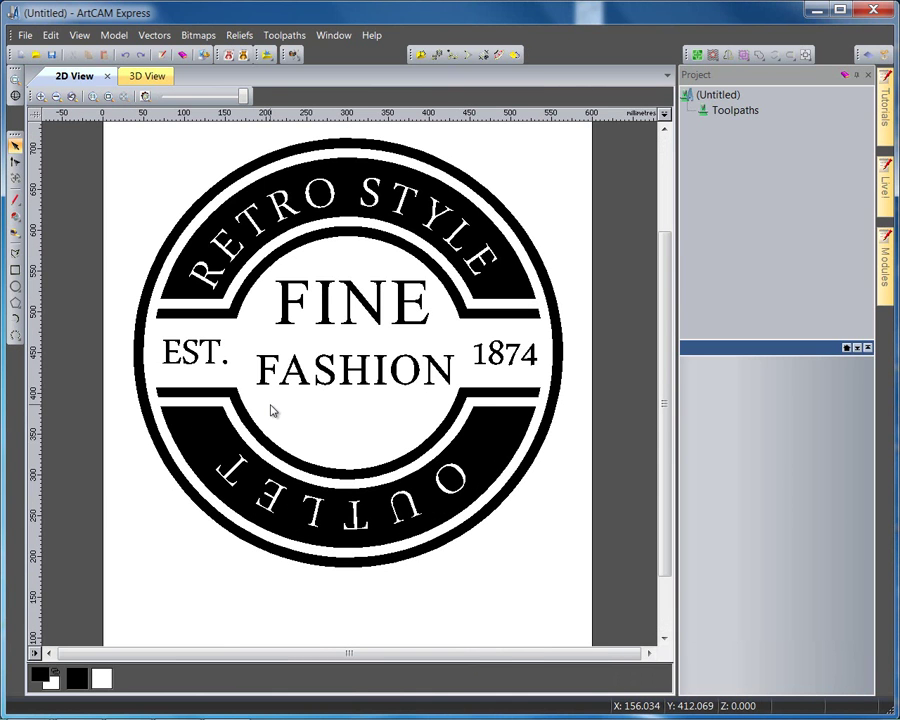
scroll(285, 393, up, 3)
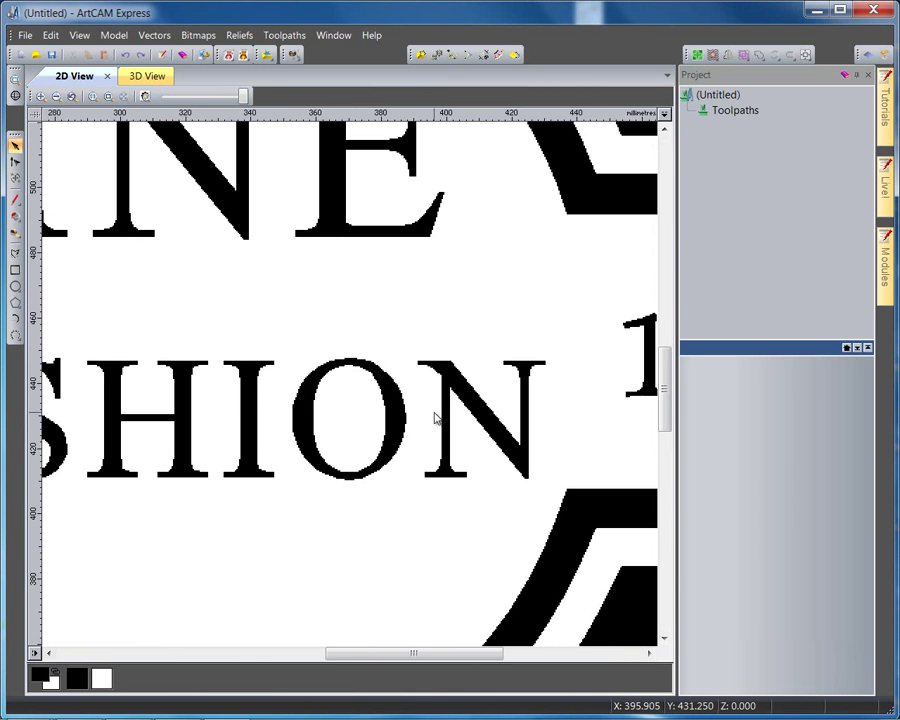
scroll(435, 418, up, 1)
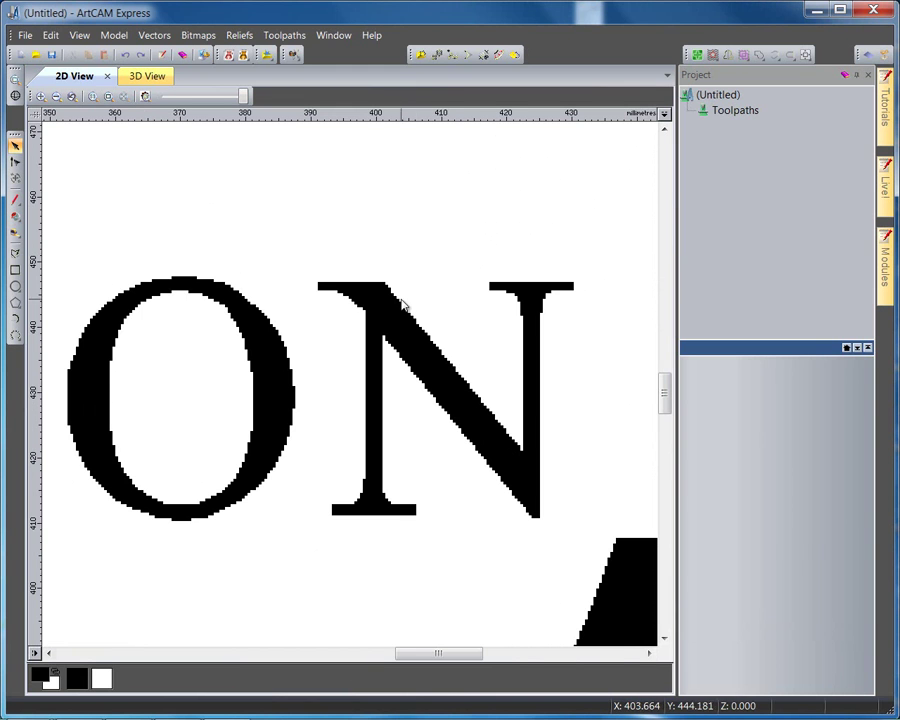
scroll(368, 430, down, 3)
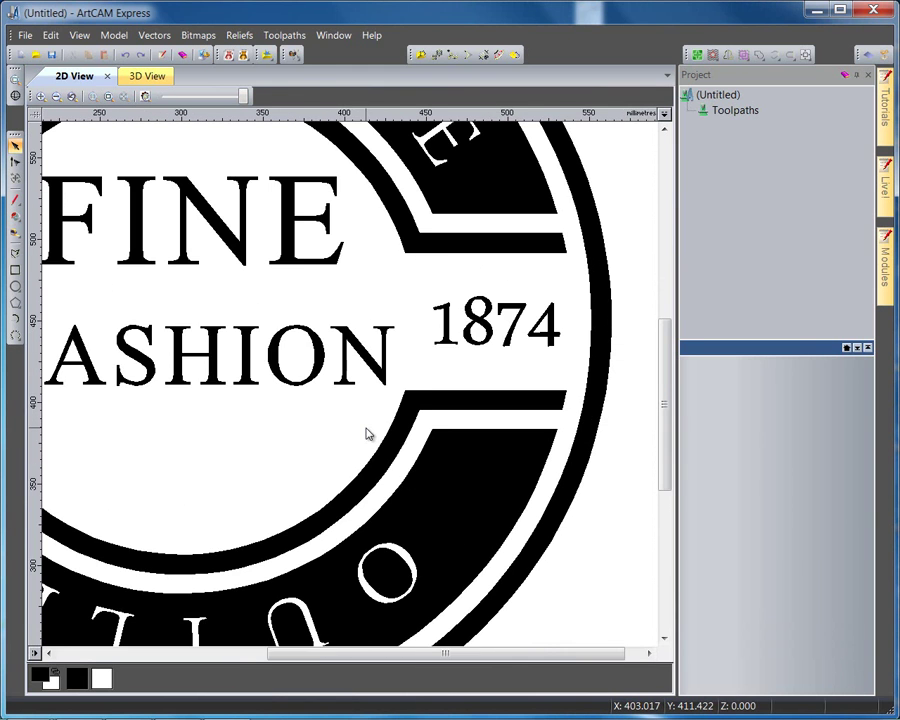
scroll(279, 426, down, 4)
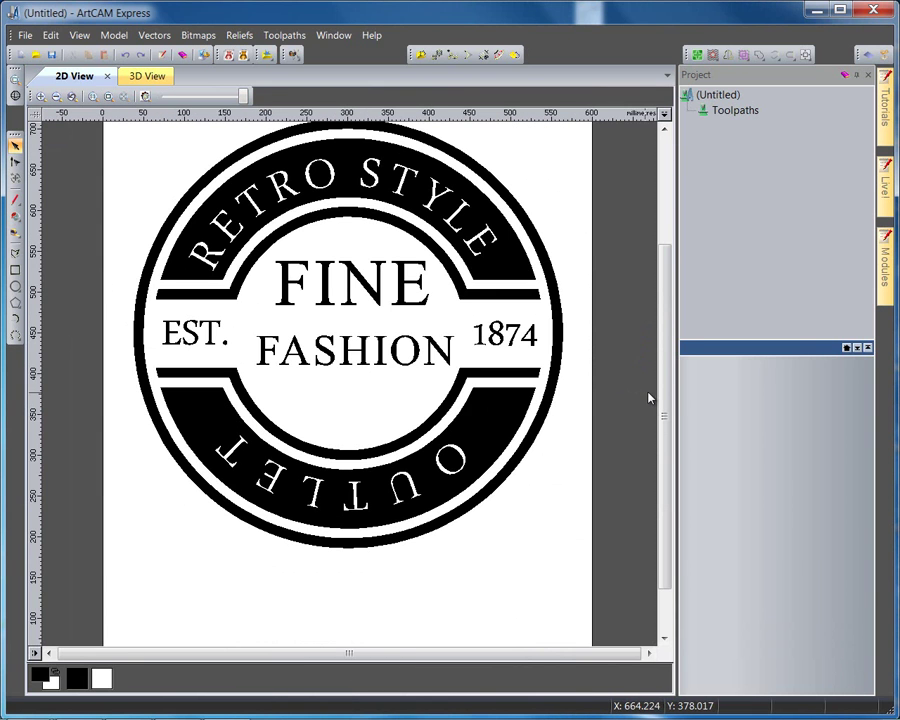
drag(665, 396, 663, 357)
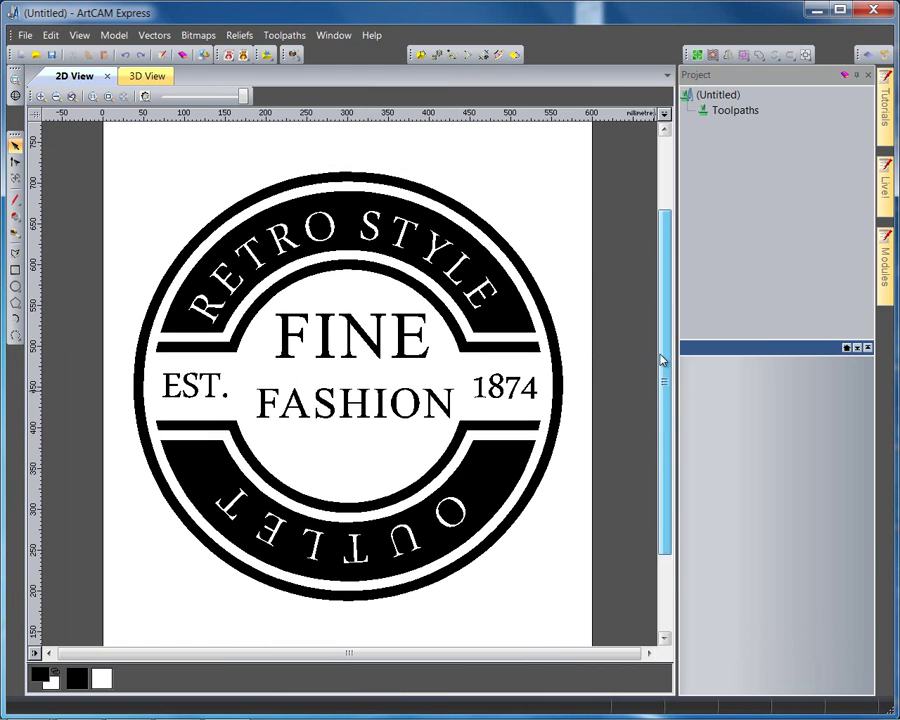
Step: Trace the badge bitmap into boundary vectors, cancelling colour reduction
click(515, 54)
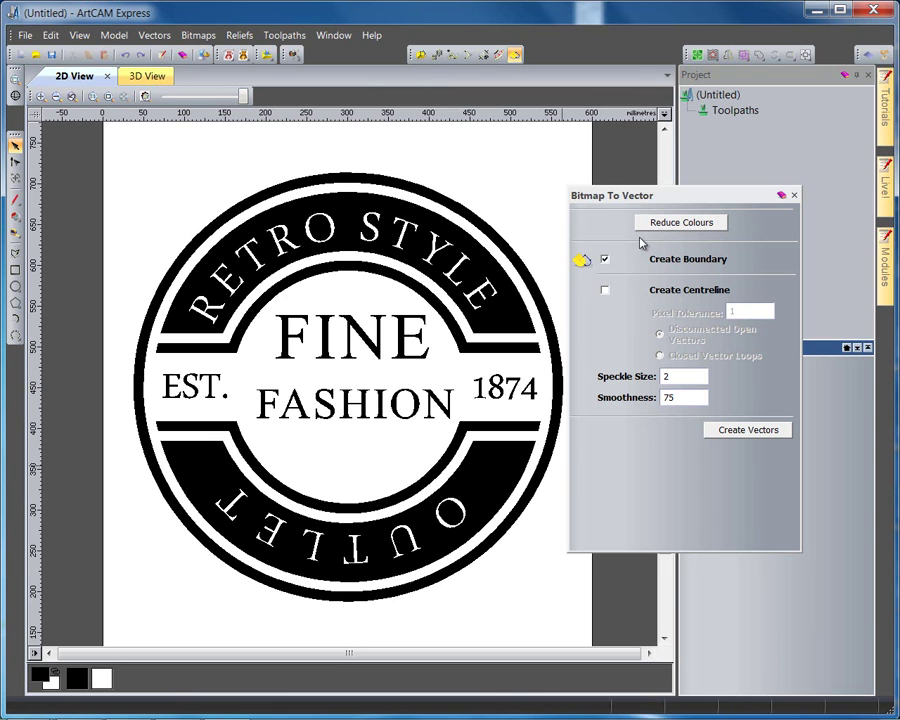
click(650, 224)
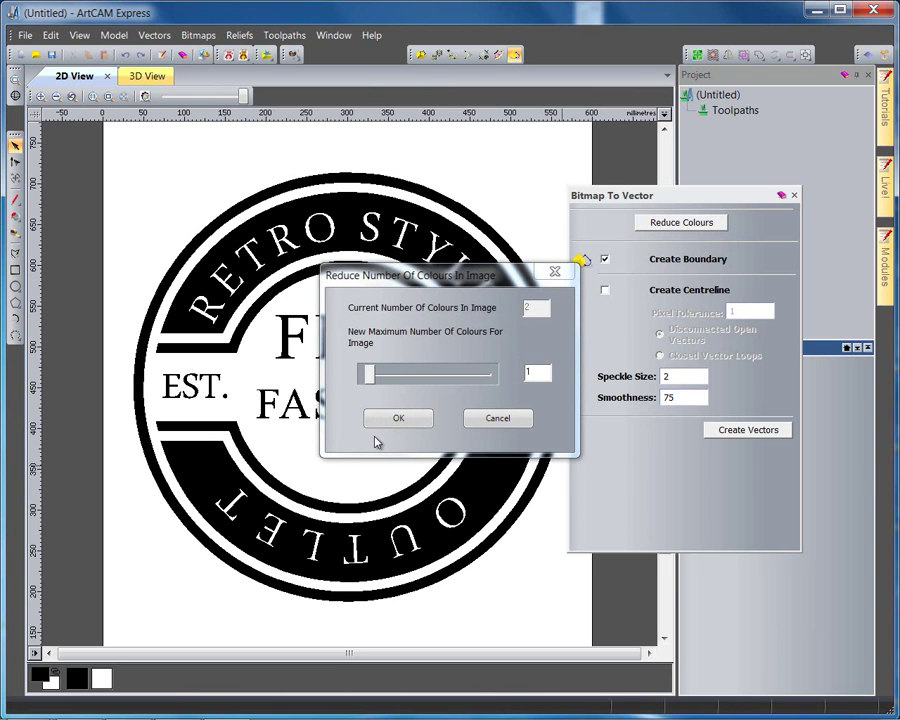
double_click(530, 371)
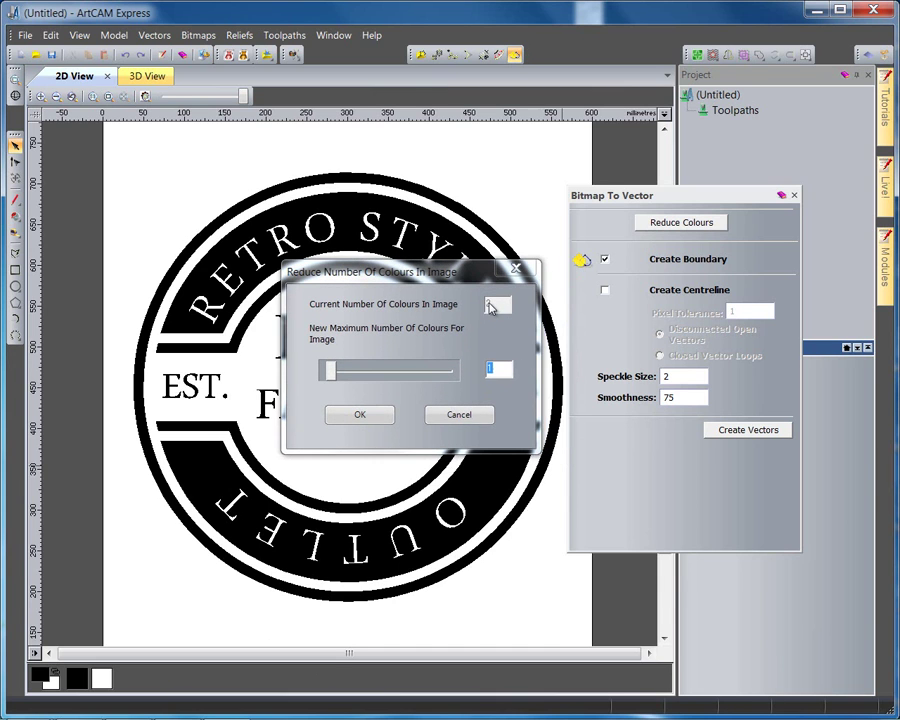
click(459, 417)
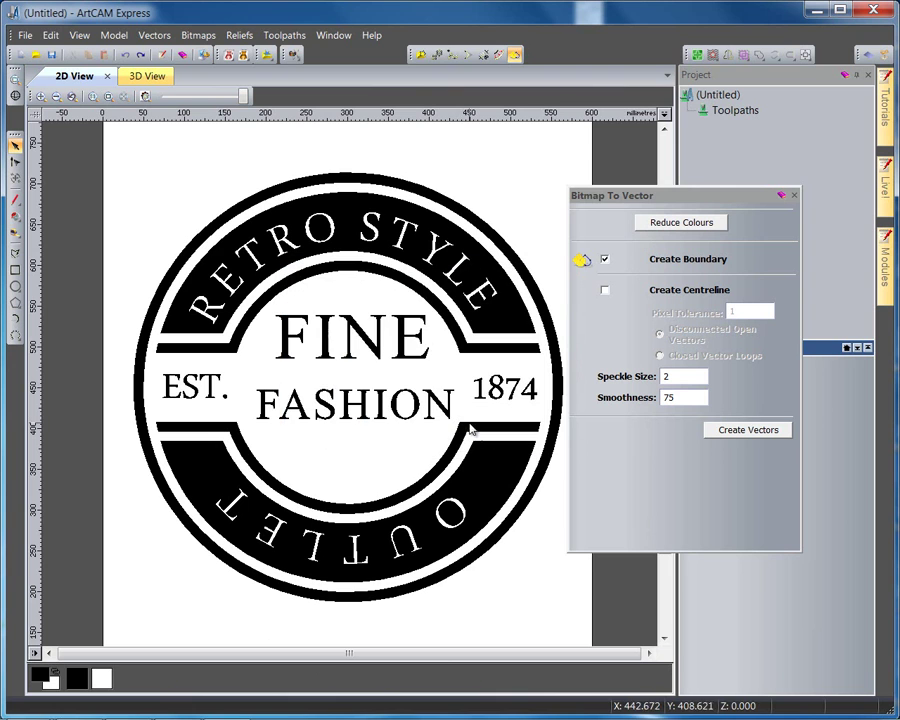
click(720, 432)
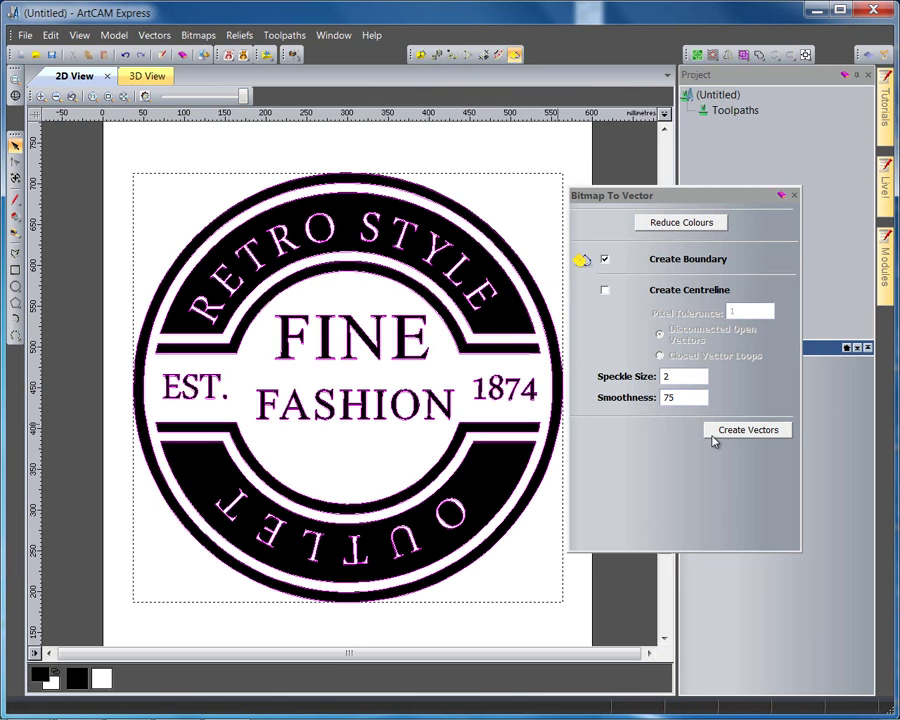
Step: Fade the badge bitmap behind the traced vectors
click(795, 195)
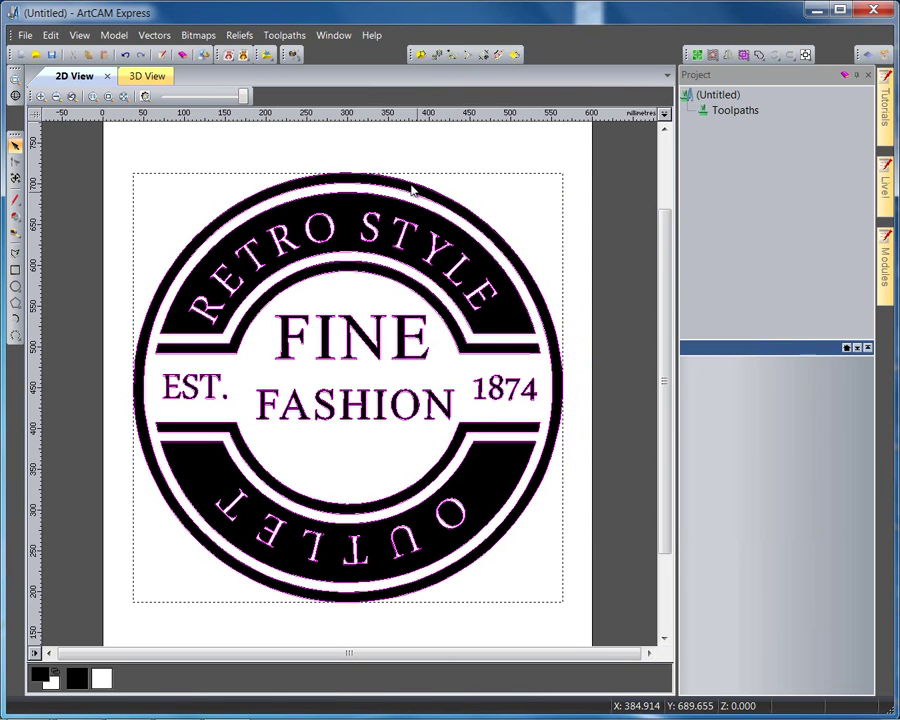
drag(240, 100, 161, 95)
click(170, 278)
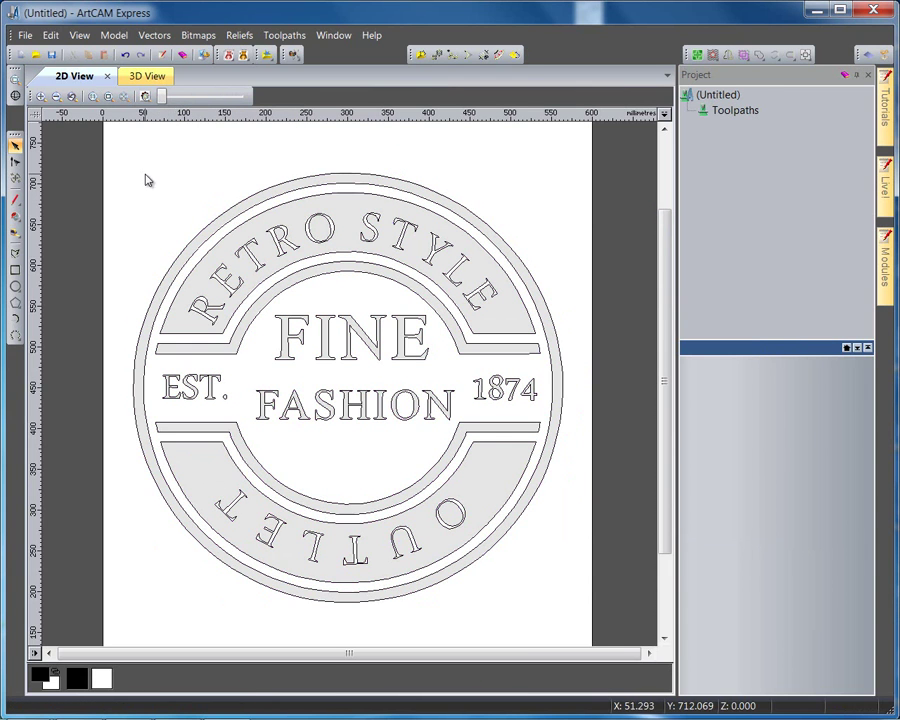
drag(125, 165, 567, 682)
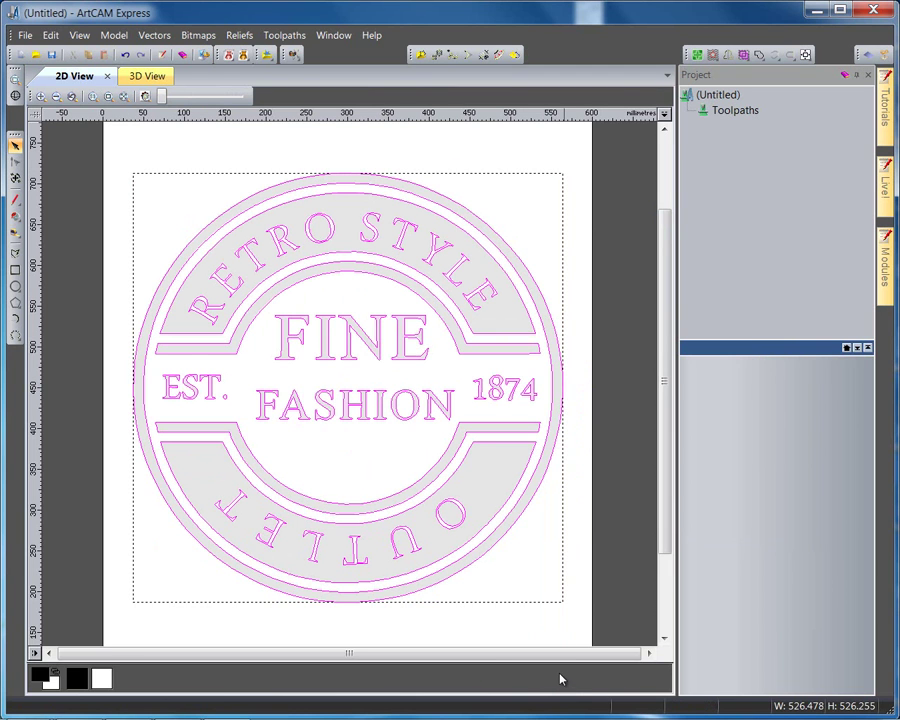
click(540, 630)
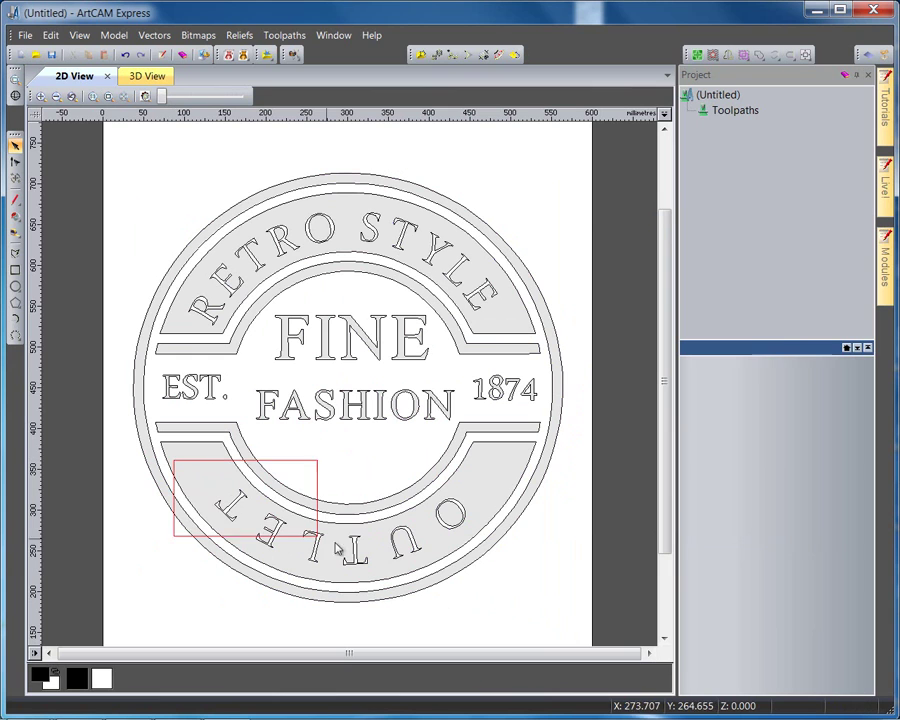
Step: Group the OUTLET letters, then group the FINE, EST., FASHION and 1874 centre text
drag(386, 556, 555, 625)
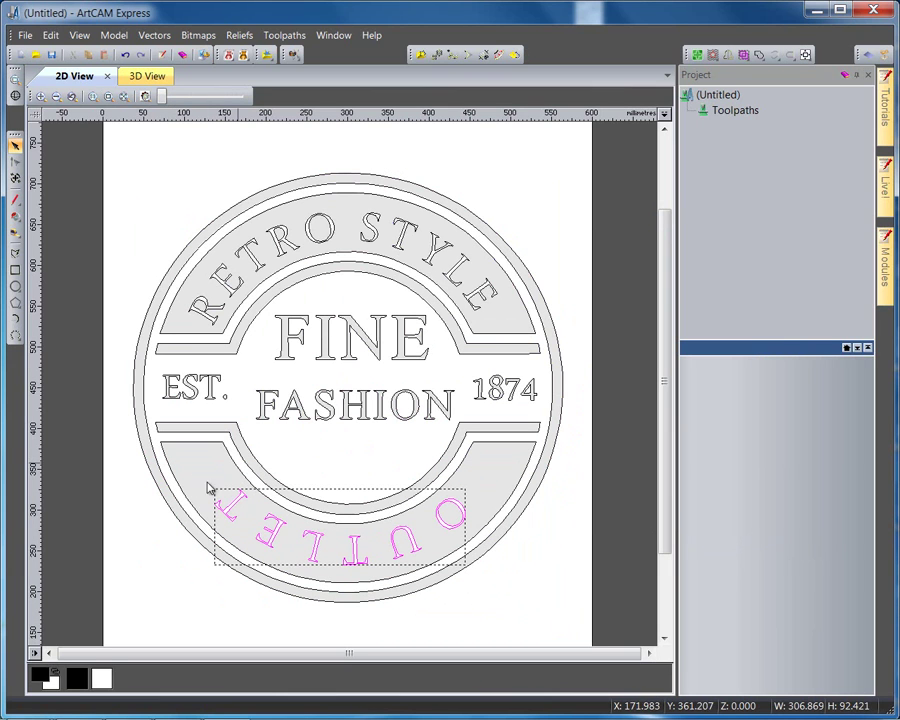
click(748, 58)
click(156, 202)
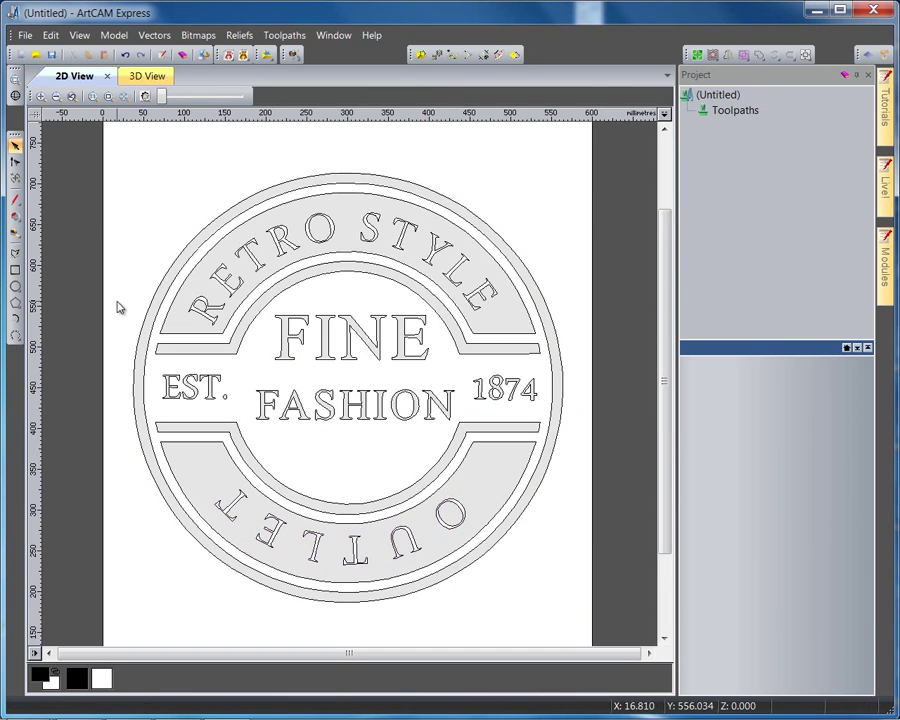
drag(119, 305, 609, 444)
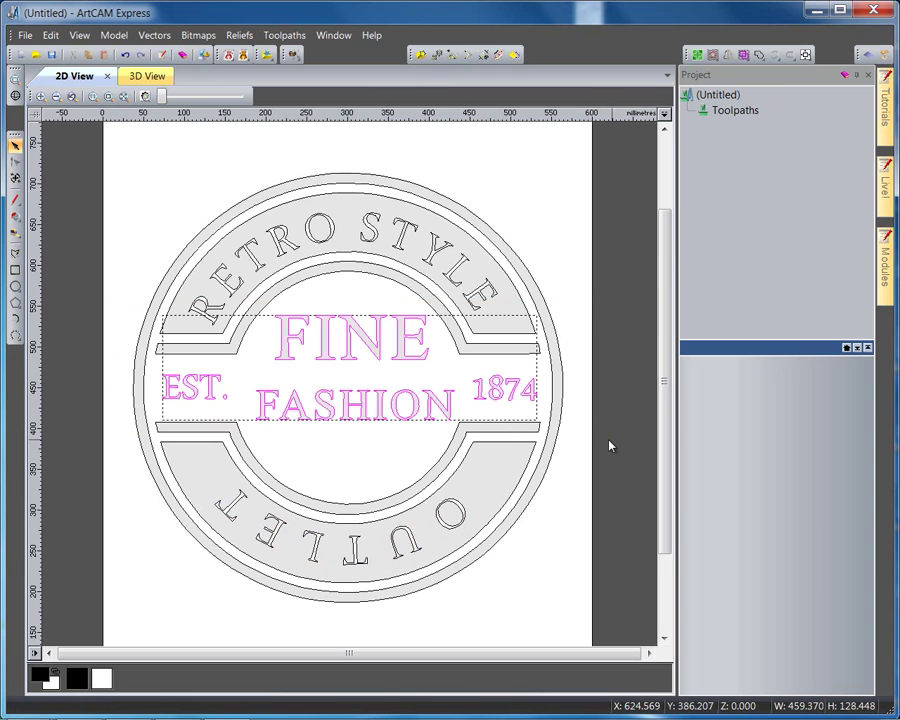
right_click(191, 390)
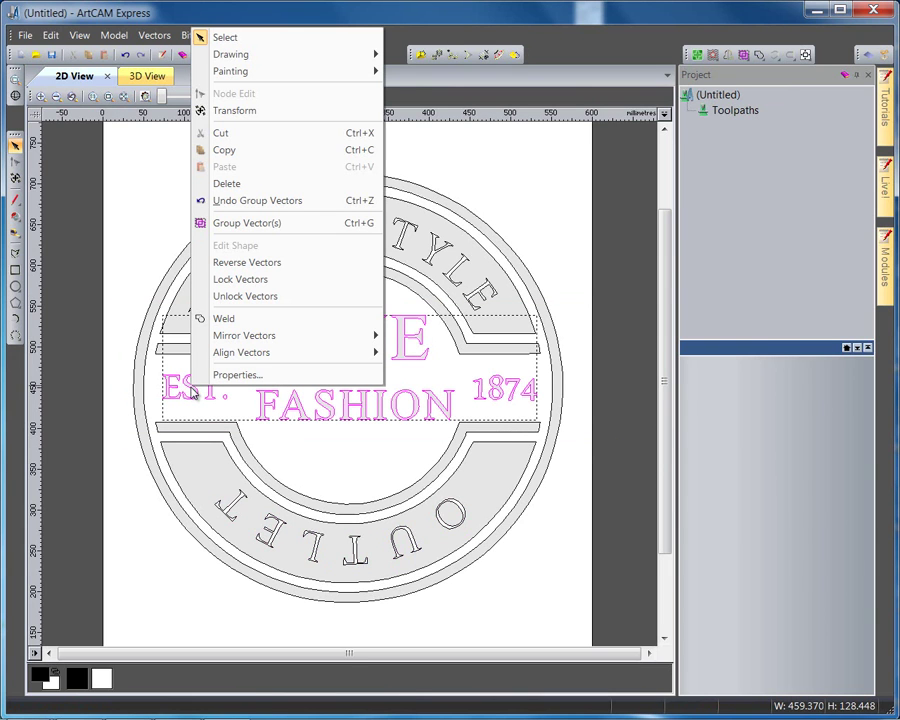
click(247, 223)
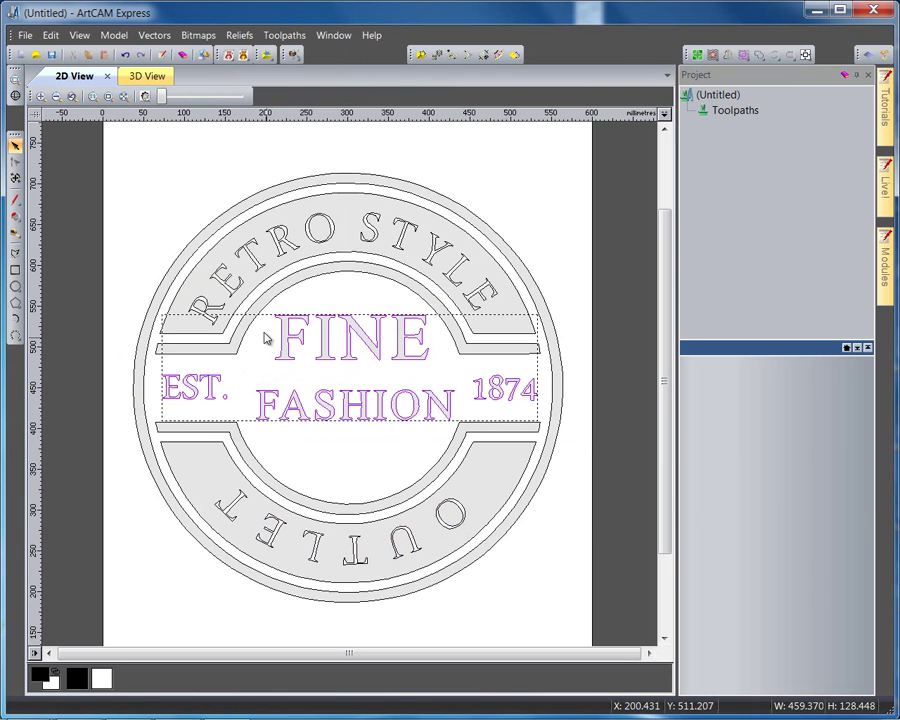
Step: Group the RETRO STYLE lettering alone, undoing an earlier group that included the arc band
drag(139, 163, 663, 357)
click(743, 54)
click(462, 357)
click(462, 354)
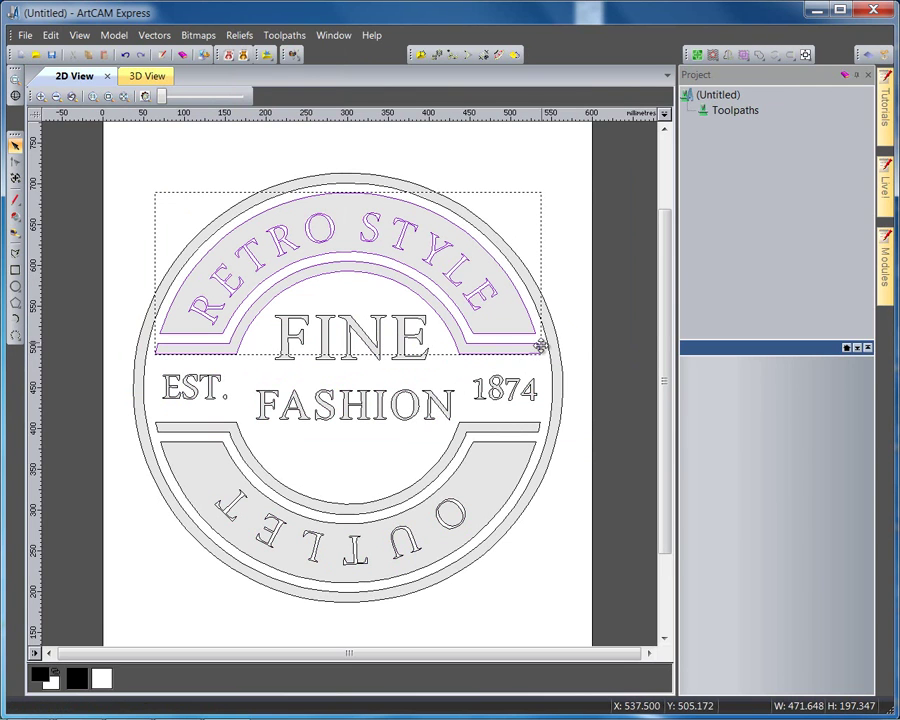
right_click(480, 346)
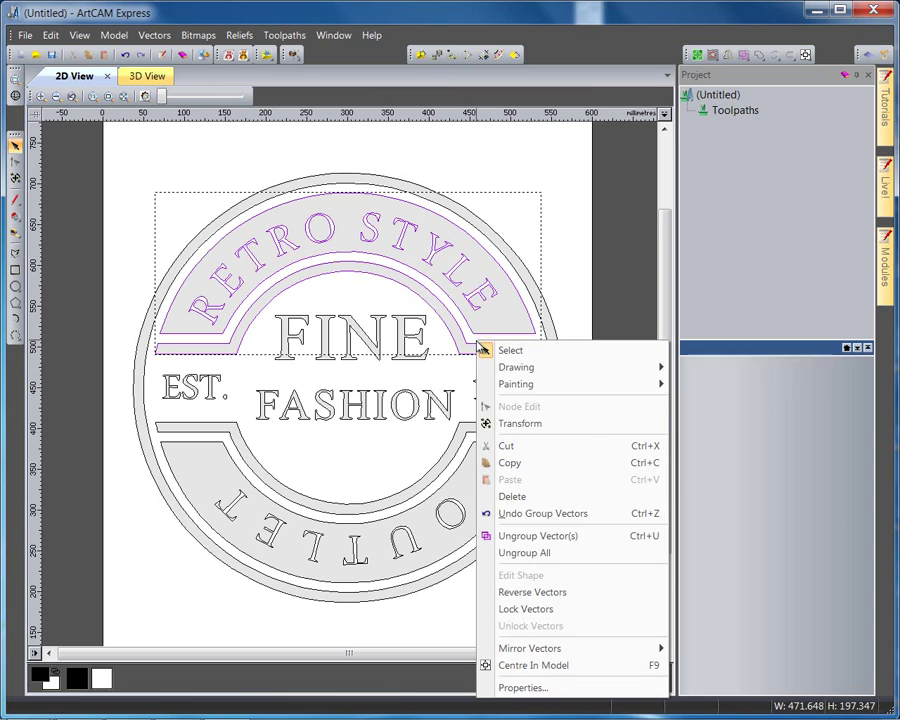
click(508, 512)
mouse_move(135, 157)
mouse_down()
mouse_move(510, 333)
mouse_move(506, 345)
mouse_up()
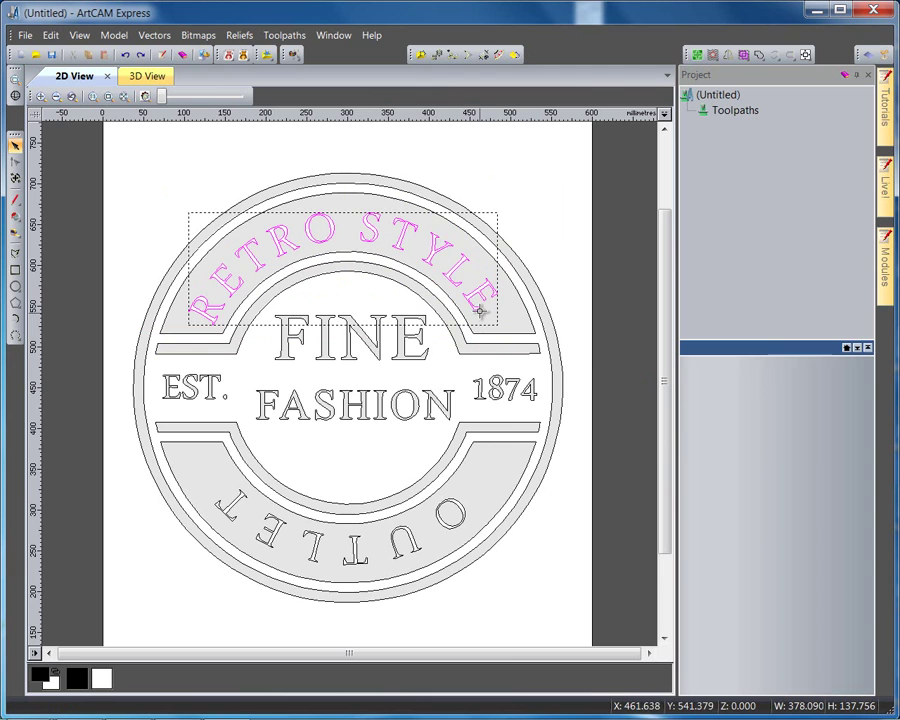
right_click(480, 315)
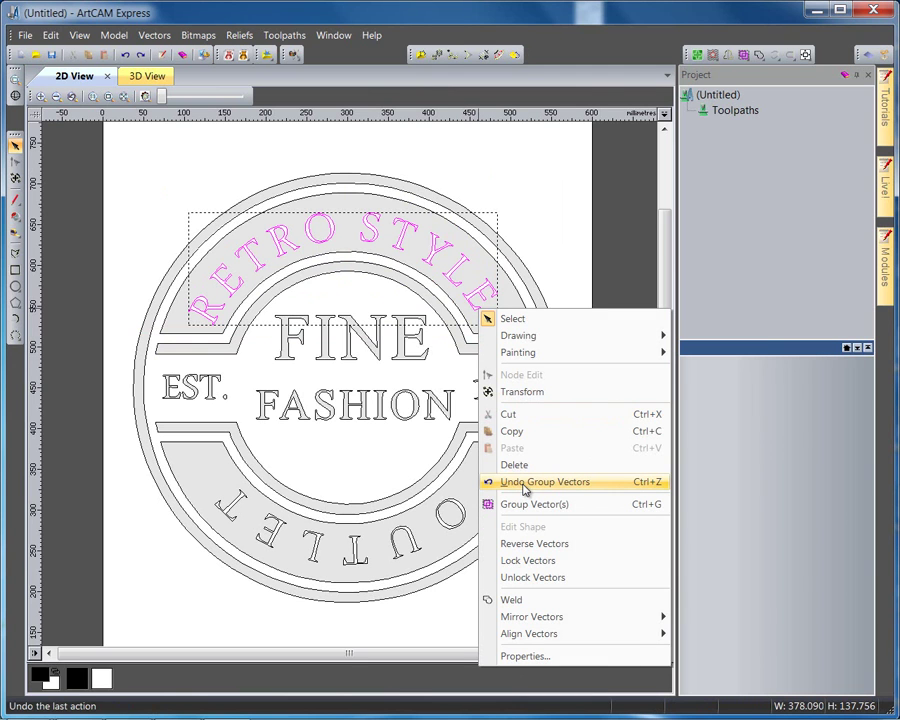
click(510, 504)
Step: Check that each lettering group selects as a single unit
click(175, 132)
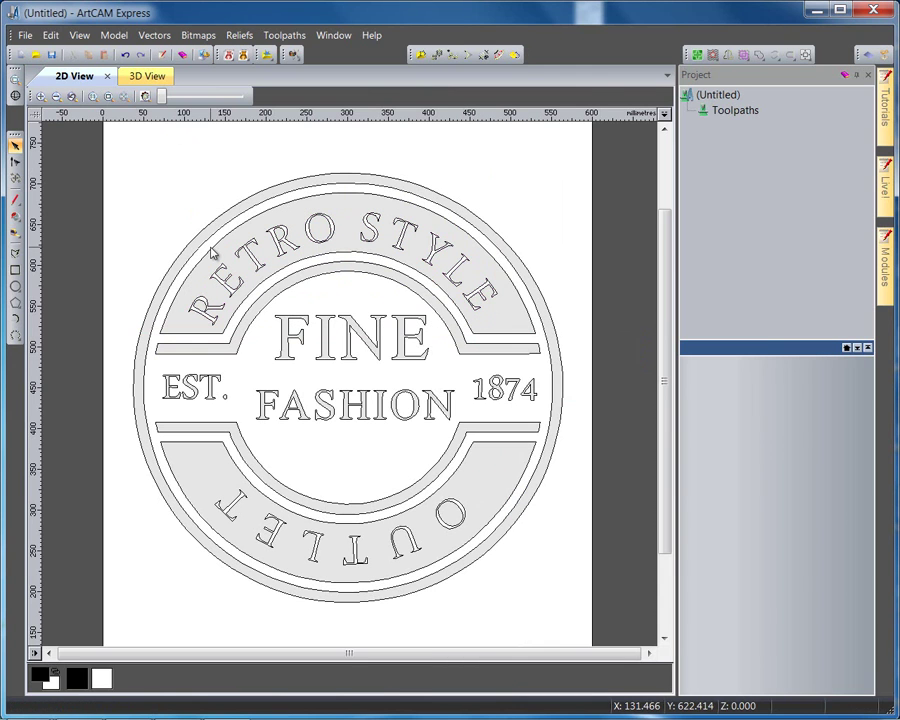
click(234, 292)
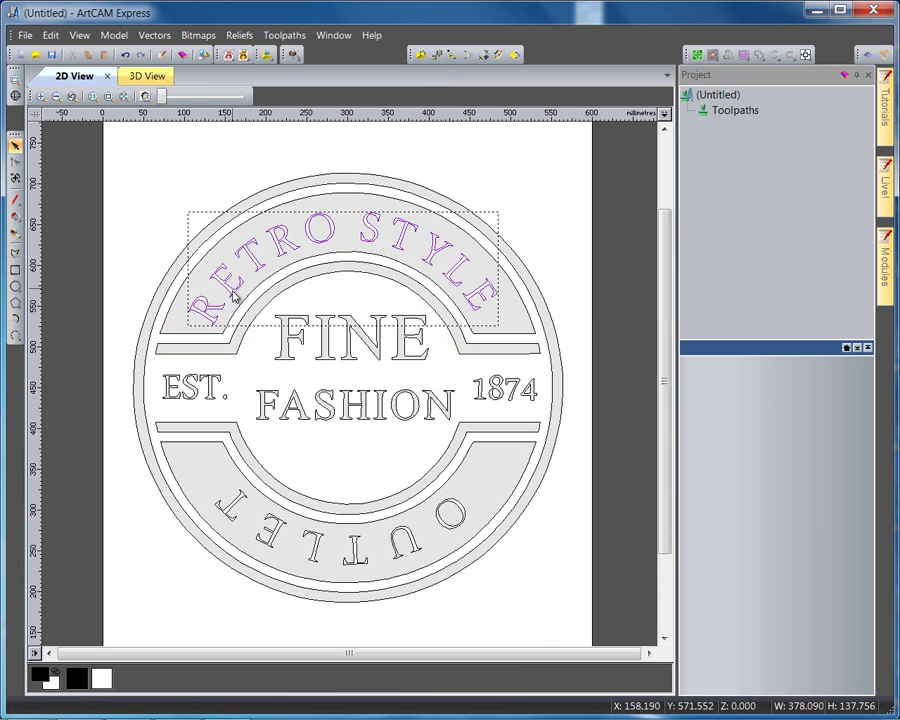
click(285, 345)
click(266, 524)
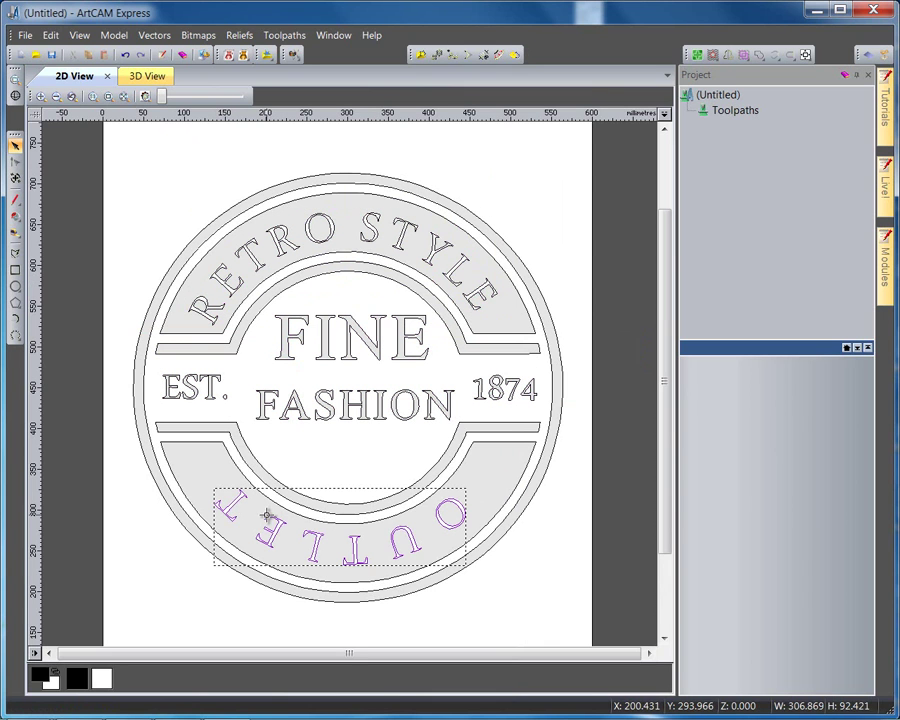
click(87, 338)
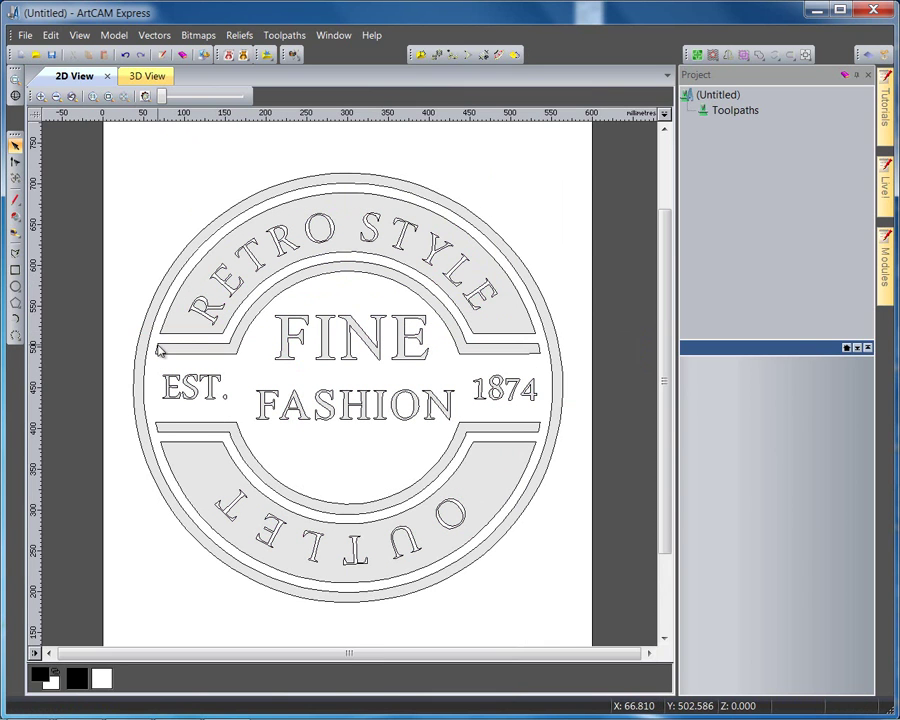
scroll(182, 355, up, 2)
Step: Delete the grouped RETRO STYLE vector lettering
scroll(318, 351, down, 2)
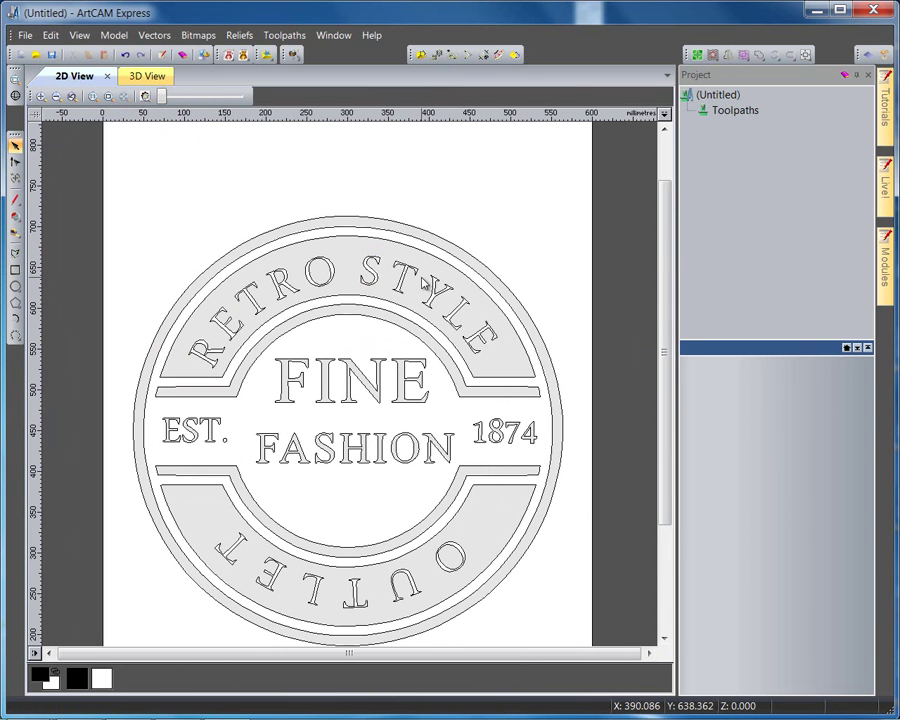
click(425, 284)
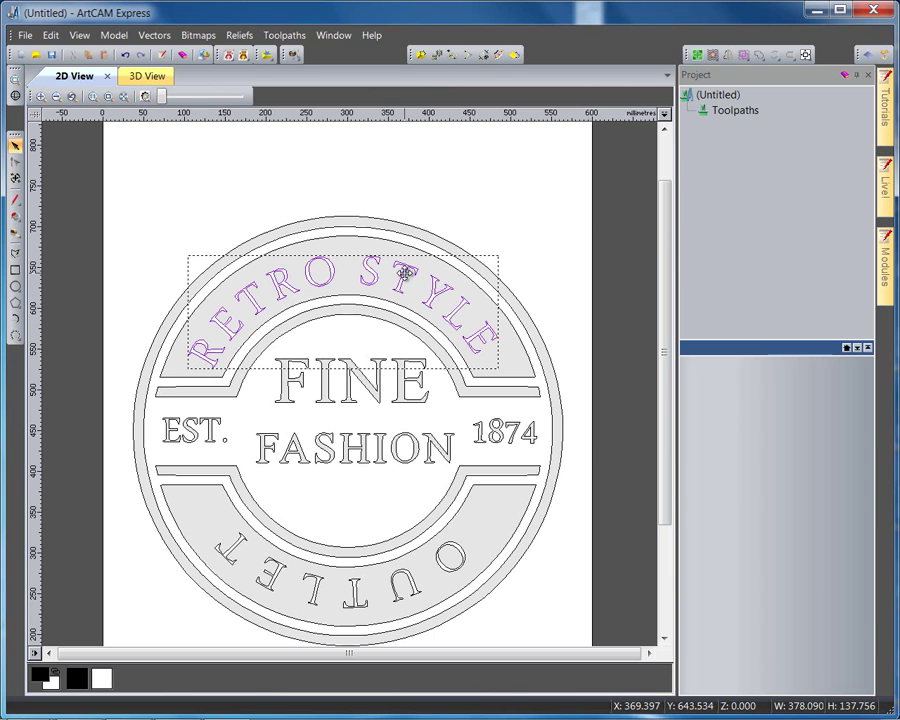
key(Delete)
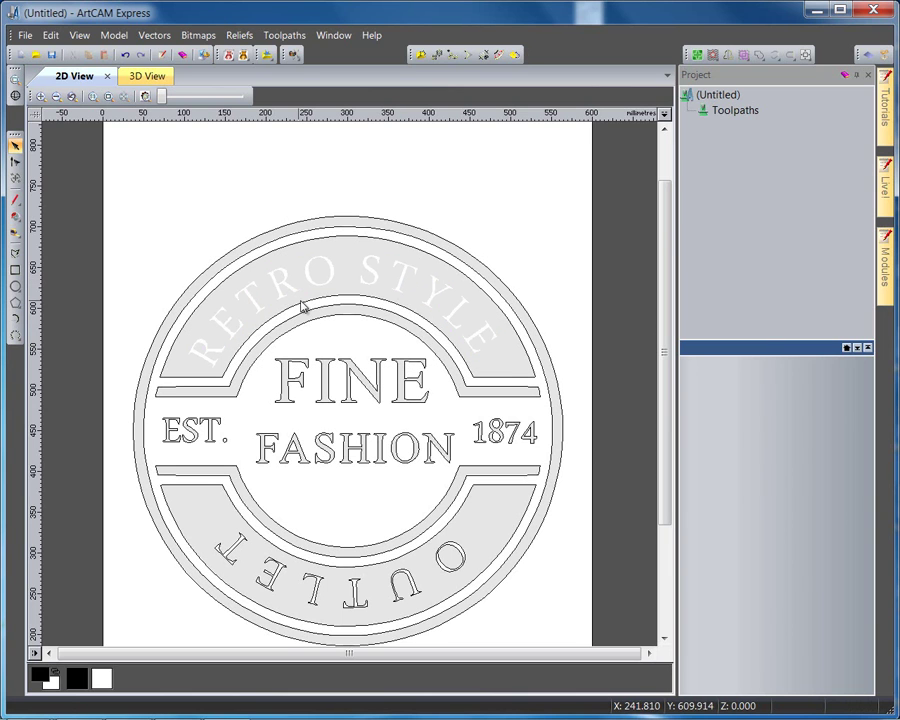
Step: Draw a circle about 353 mm across and centre it in the model
click(15, 286)
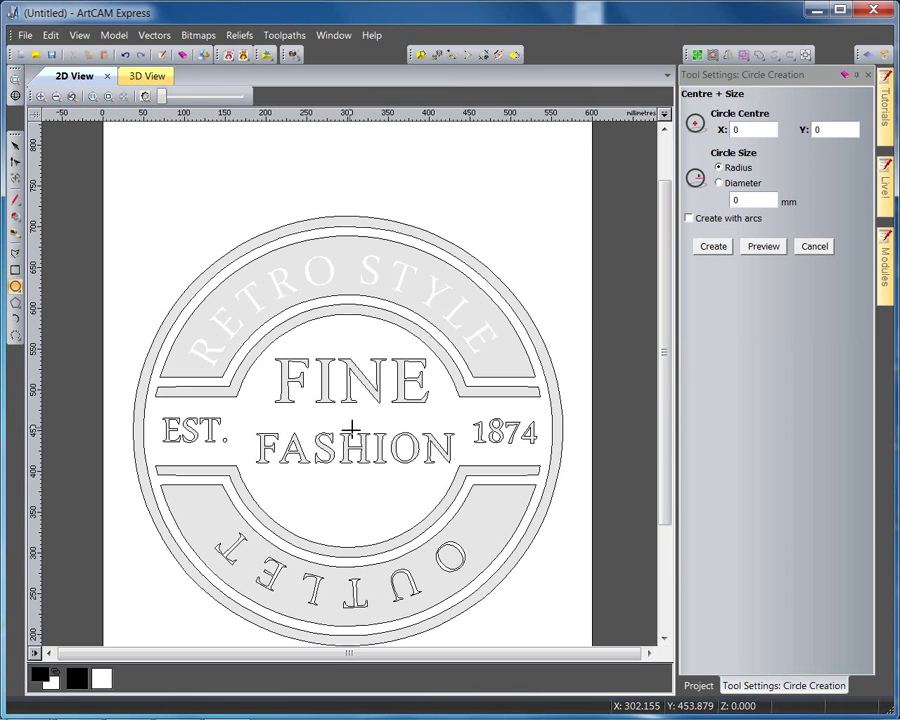
drag(351, 427, 210, 388)
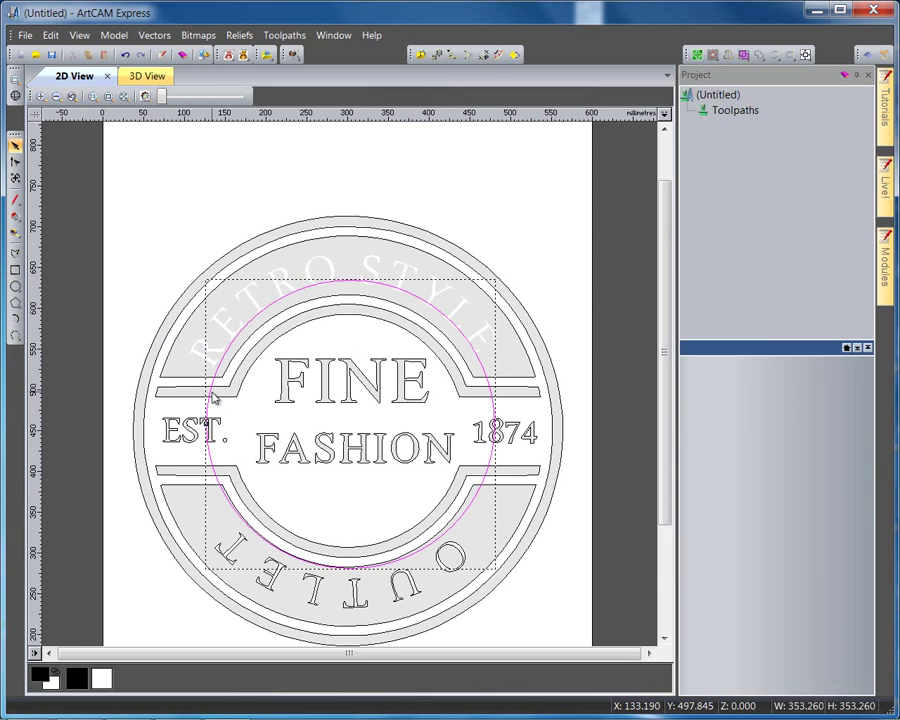
right_click(212, 391)
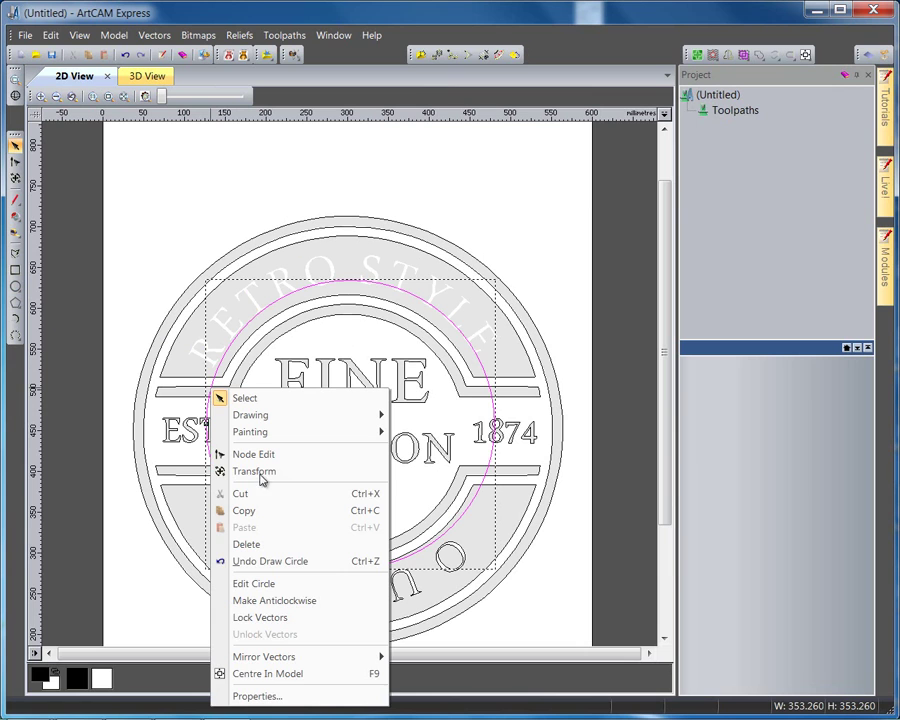
click(306, 678)
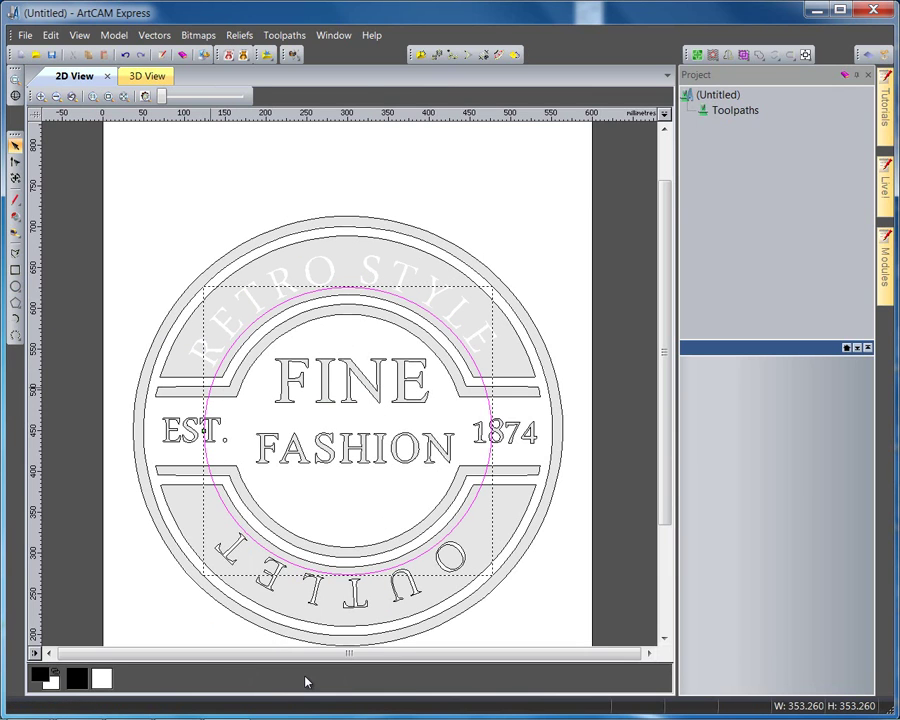
Step: Scale the circle up to 366.379 mm across with Transform Vector(s)
click(326, 492)
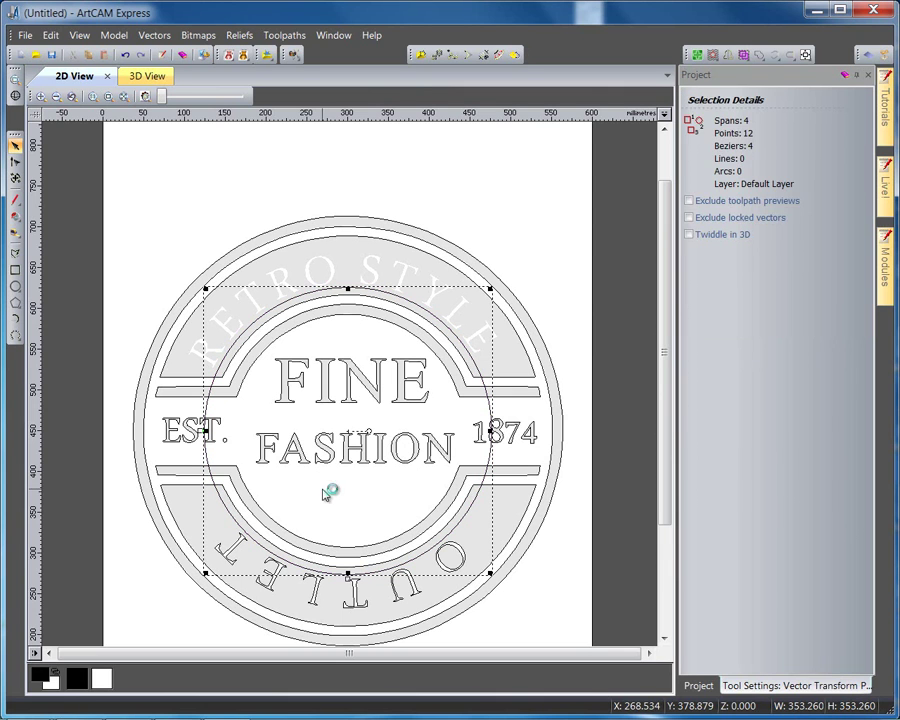
key(t)
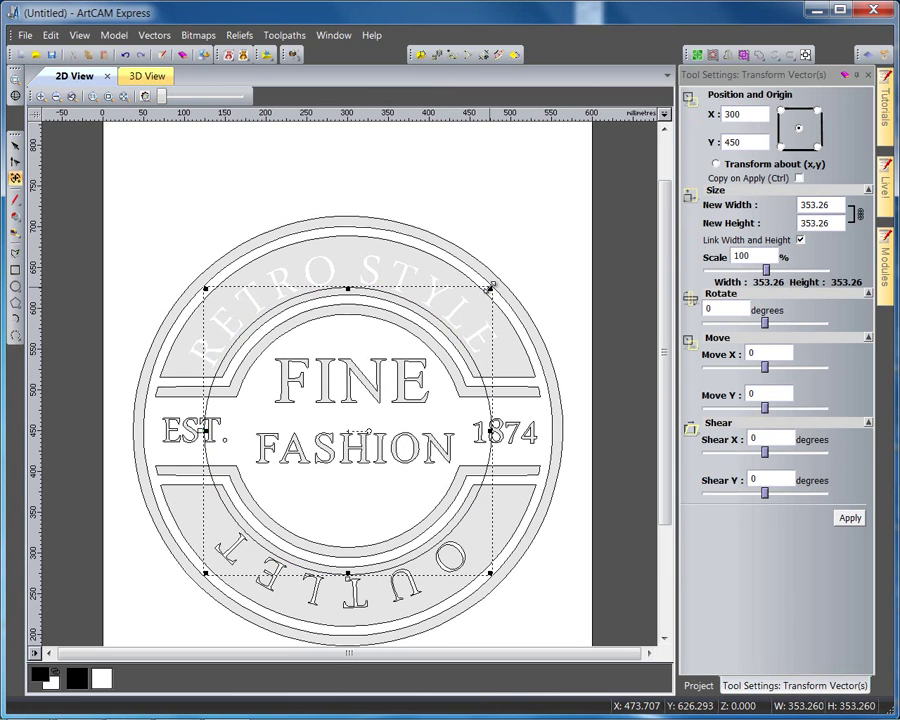
mouse_move(490, 288)
mouse_down()
mouse_move(500, 292)
mouse_move(505, 278)
mouse_move(496, 288)
mouse_up()
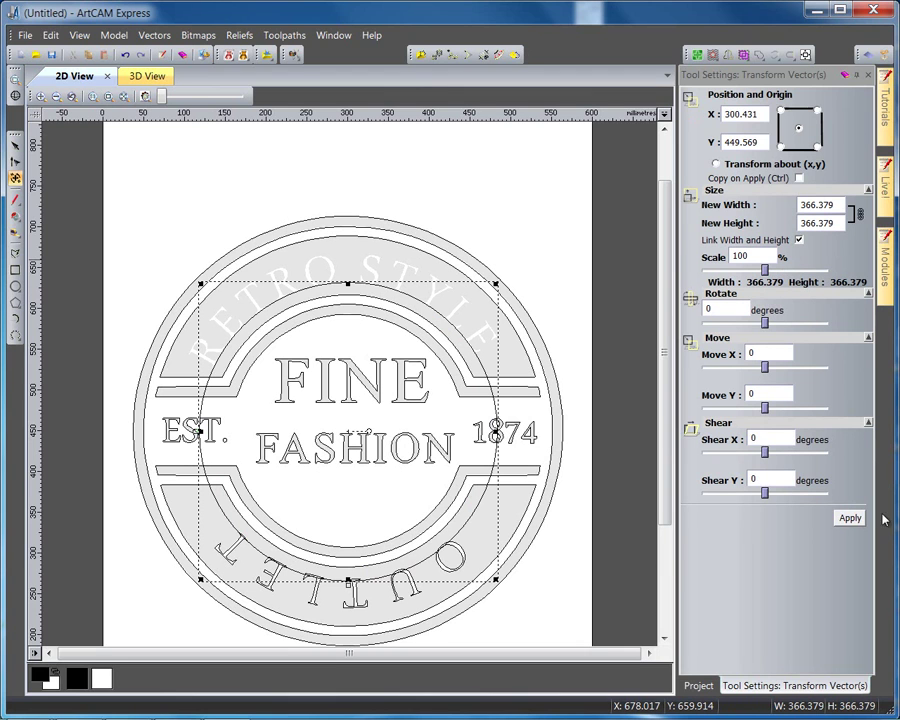
click(386, 216)
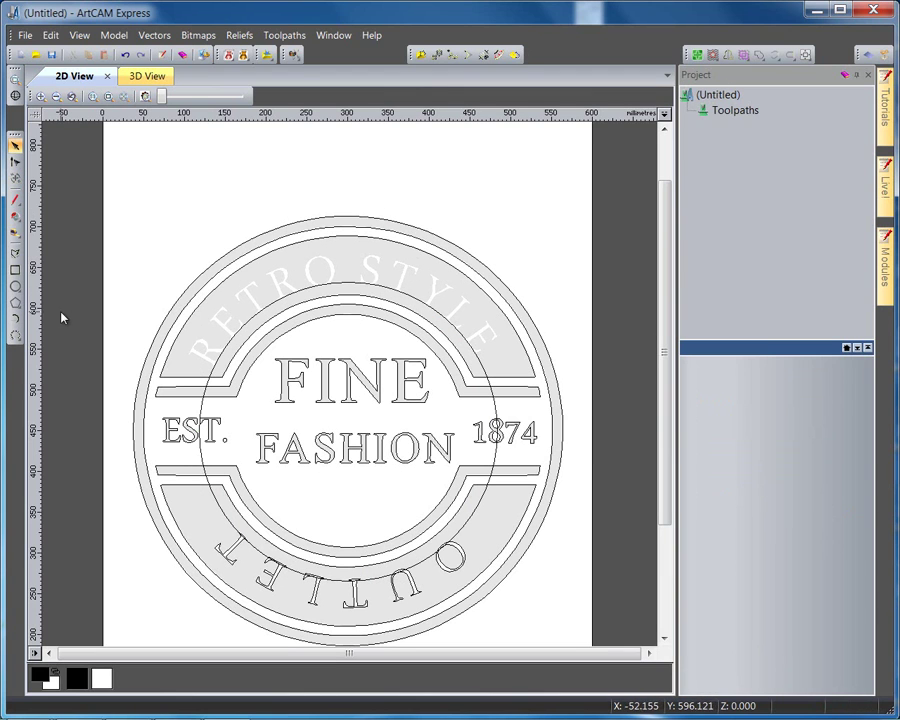
Step: Create VINTAGE vector text above the badge at 90 points in Times New Roman
click(15, 340)
click(40, 335)
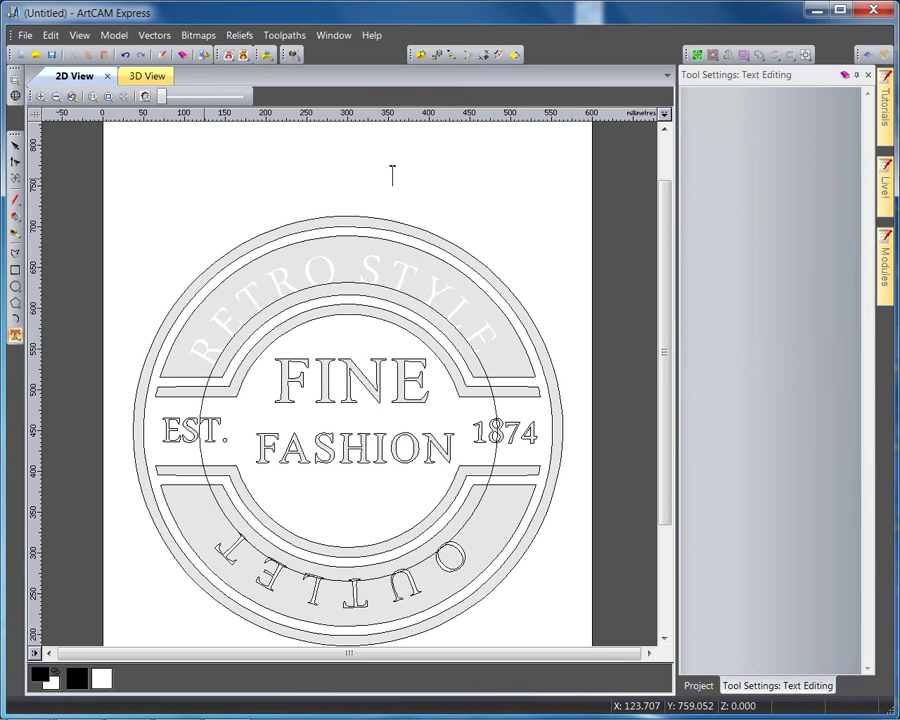
click(205, 172)
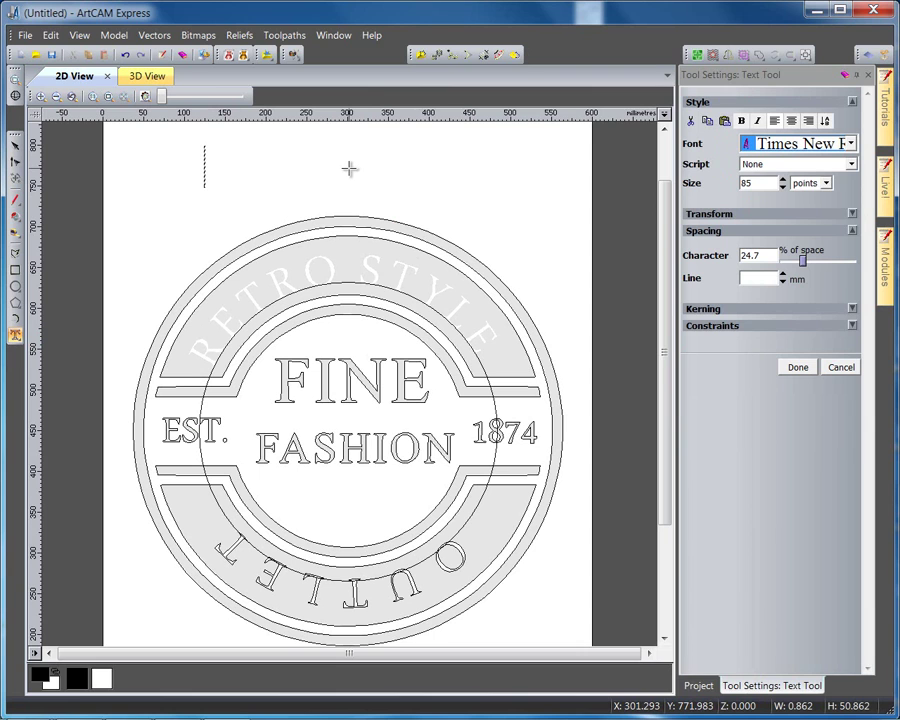
text(VINTAGE)
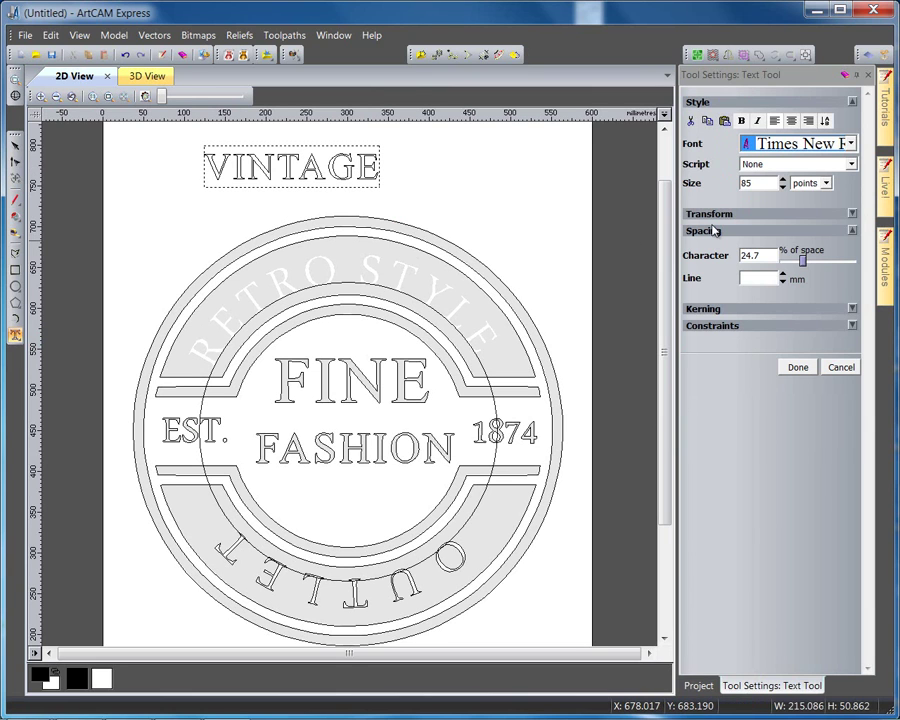
drag(752, 183, 697, 190)
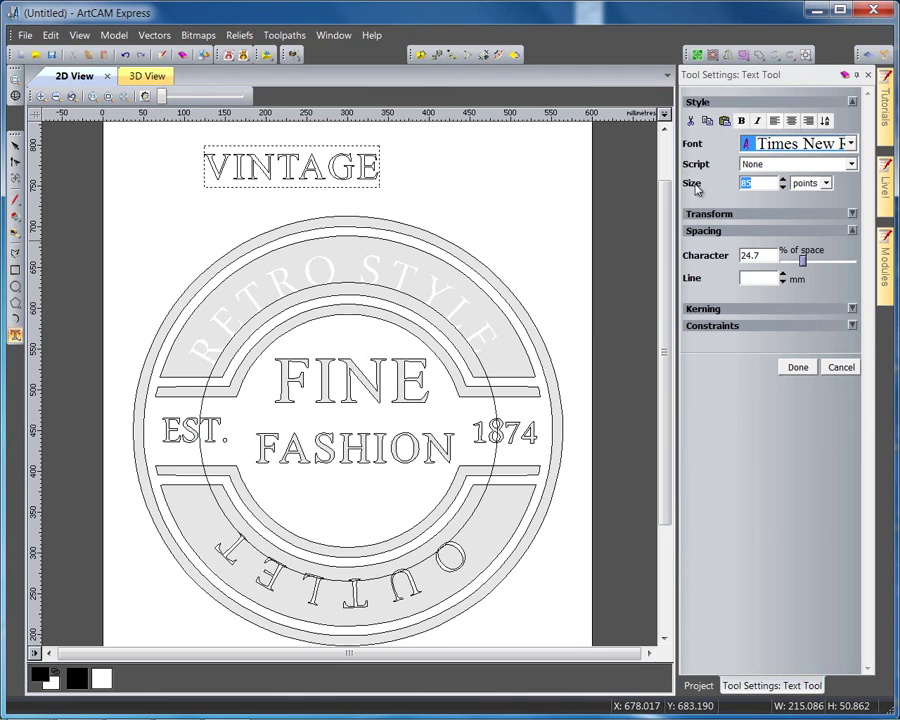
key(Return)
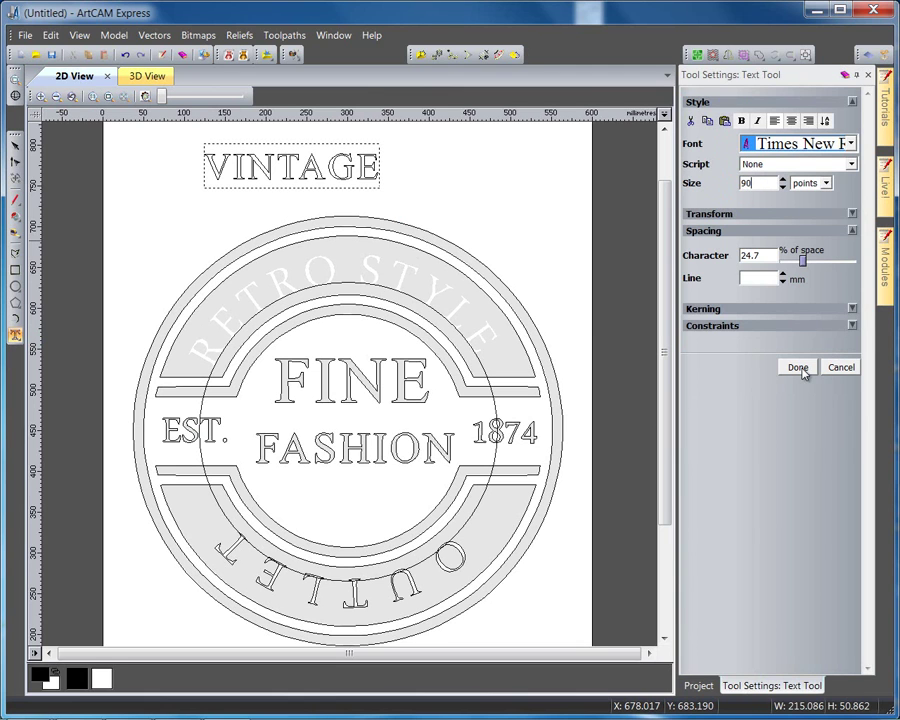
drag(378, 168, 120, 160)
double_click(761, 183)
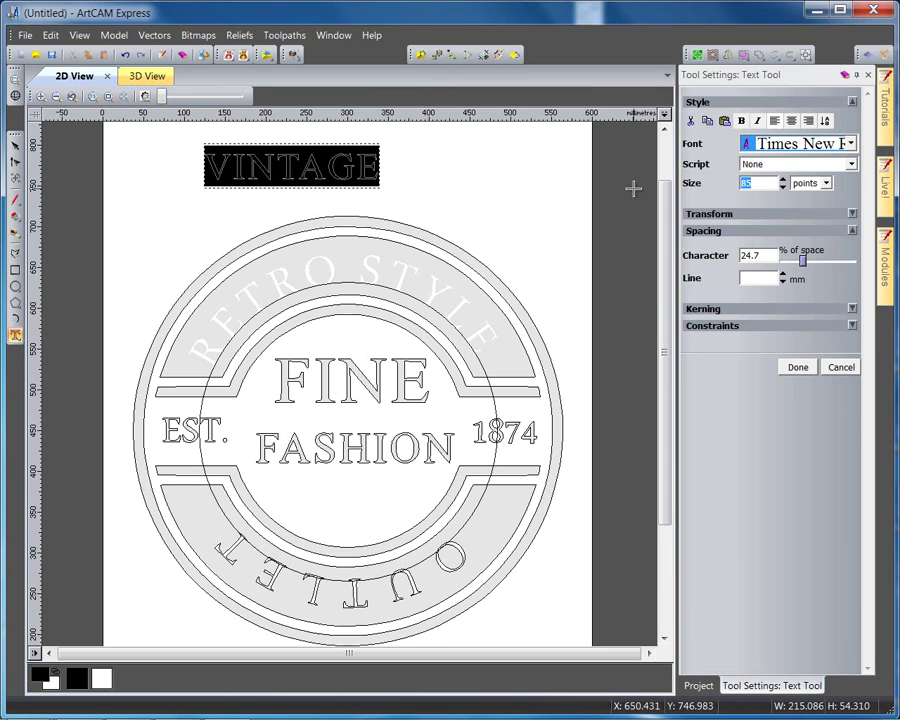
text(90)
click(805, 368)
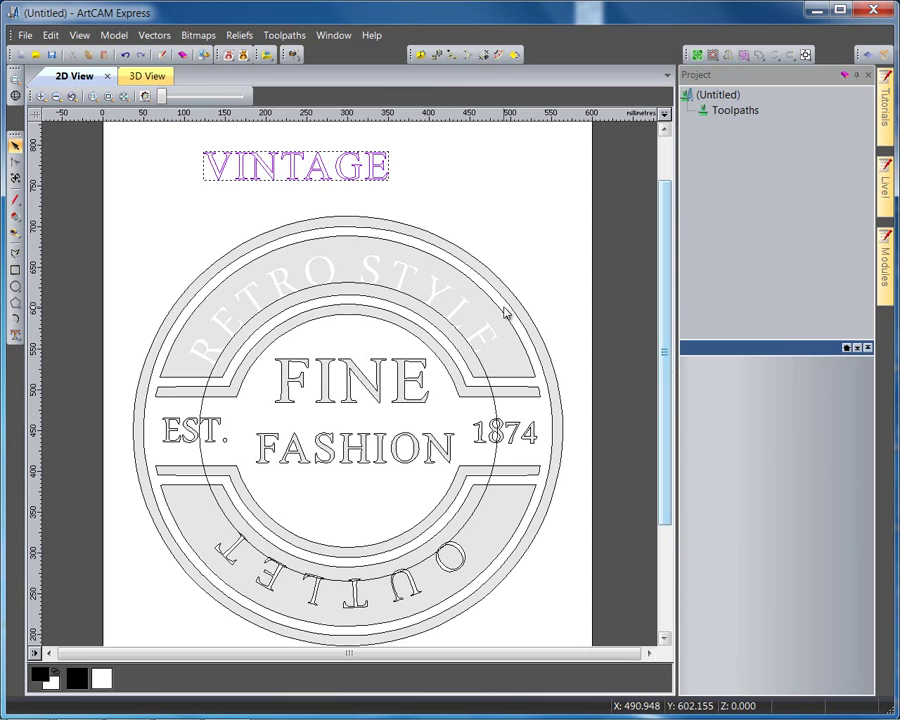
Step: Curve VINTAGE along the circle's top with wider letter spacing, then delete the guide circle
shift+click(320, 284)
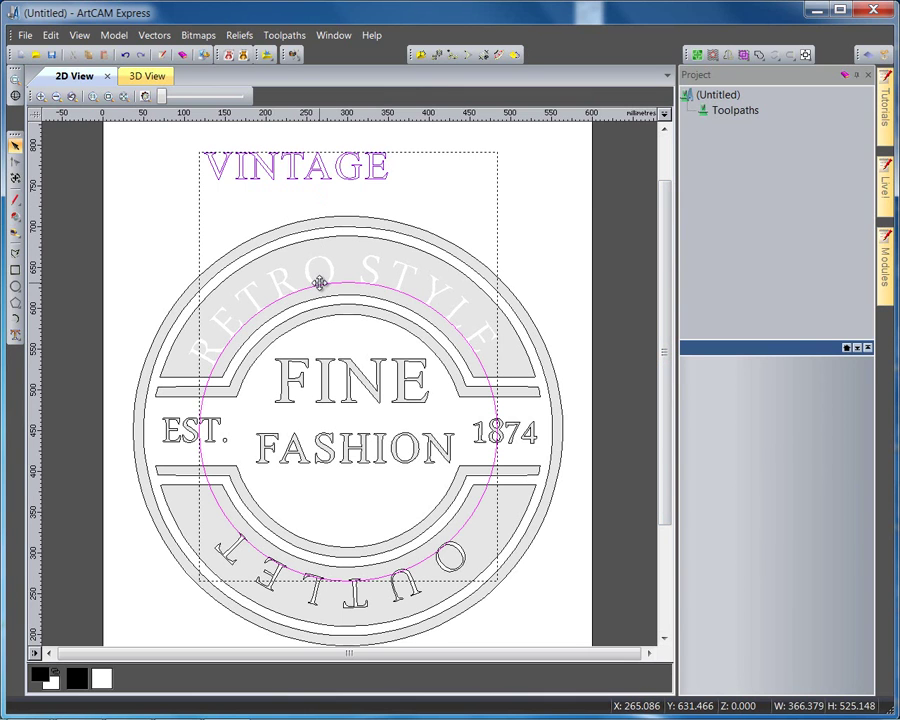
mouse_move(18, 335)
click(47, 334)
drag(160, 336, 328, 282)
drag(750, 390, 760, 393)
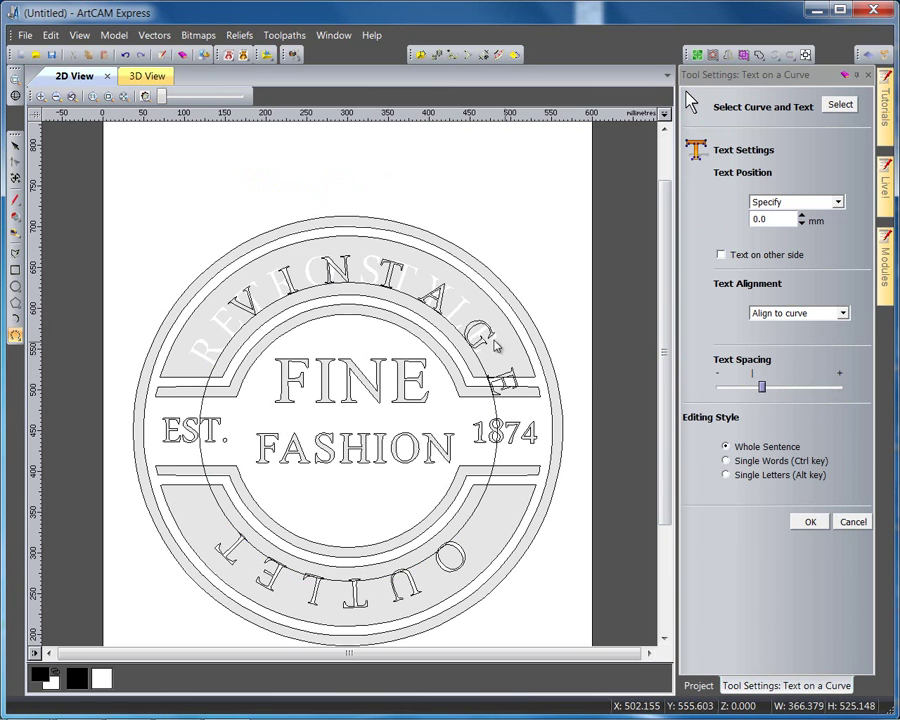
drag(473, 332, 393, 293)
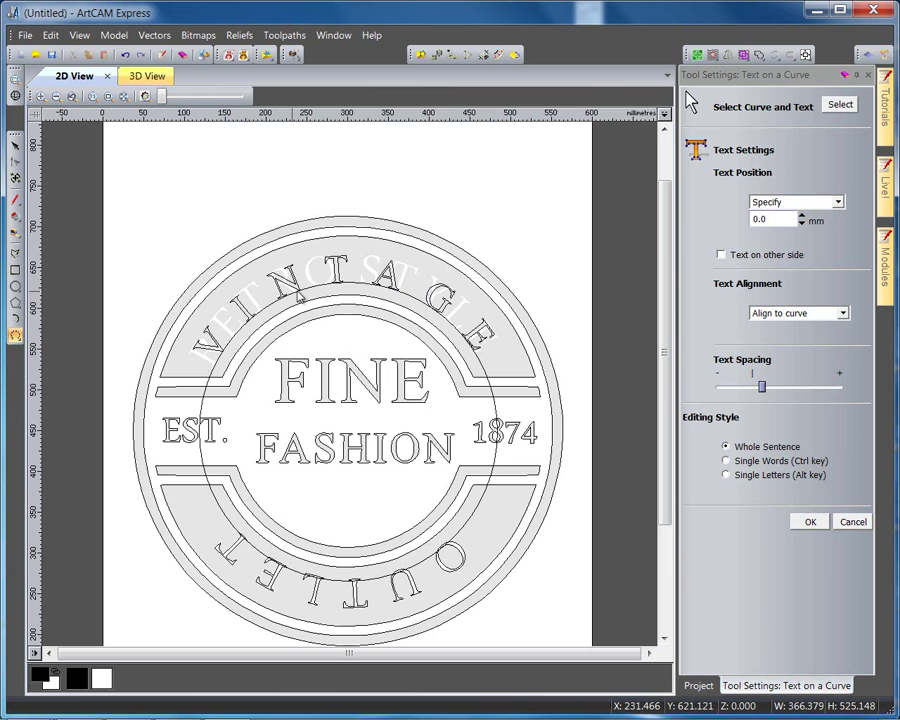
click(803, 521)
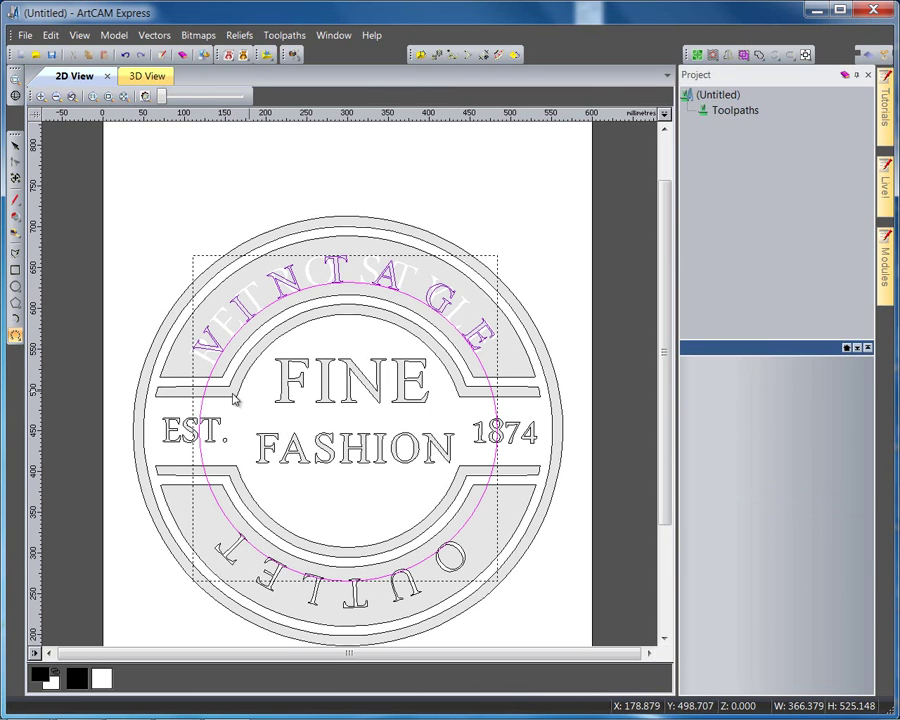
click(203, 406)
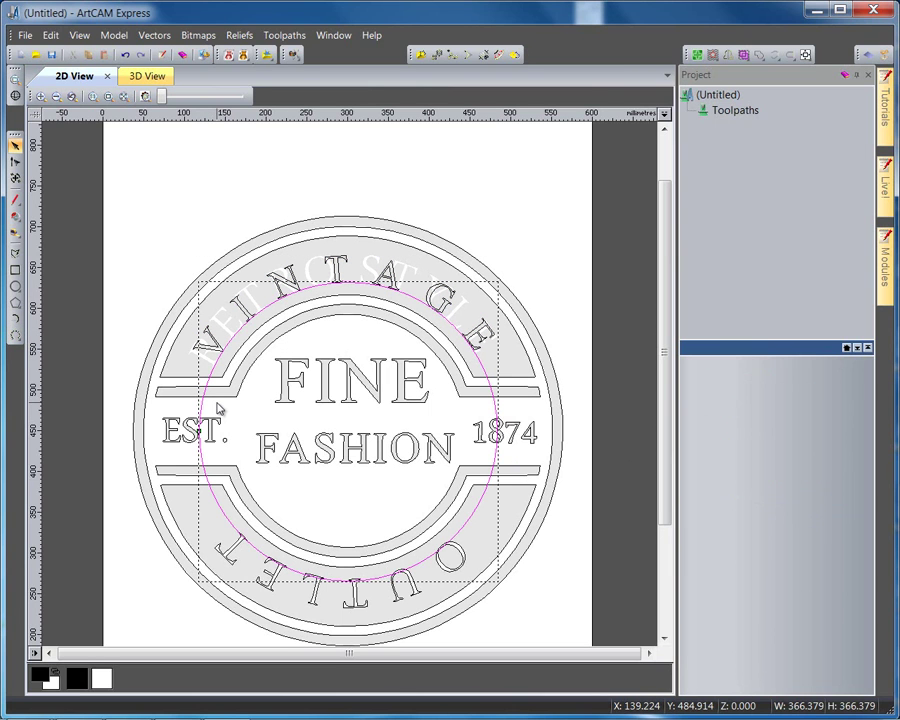
key(Delete)
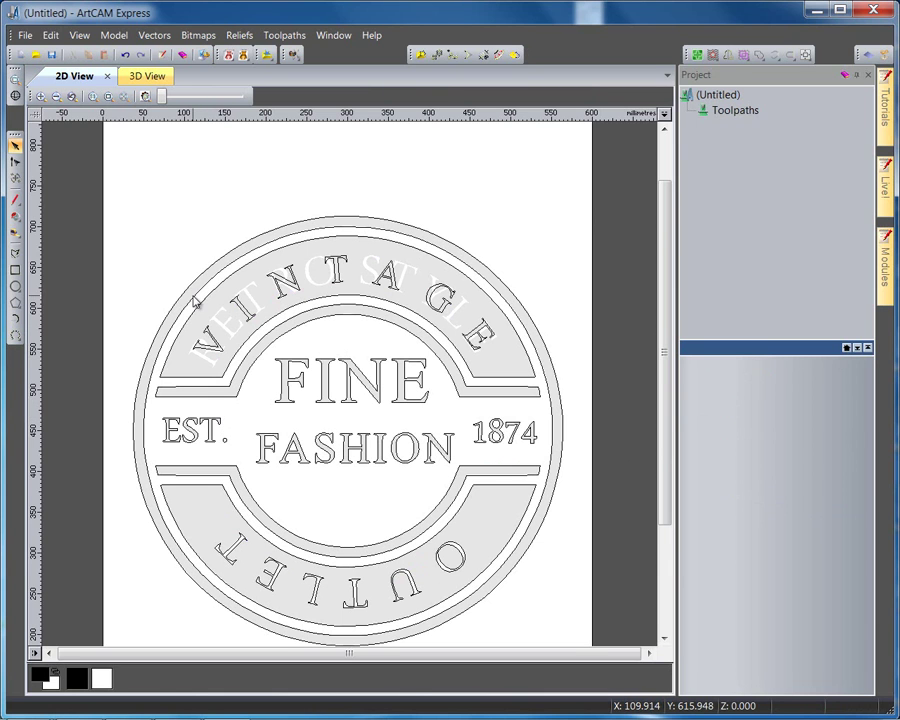
Step: Select all badge vectors except the outer circle and show the Toolpaths page
drag(104, 170, 578, 677)
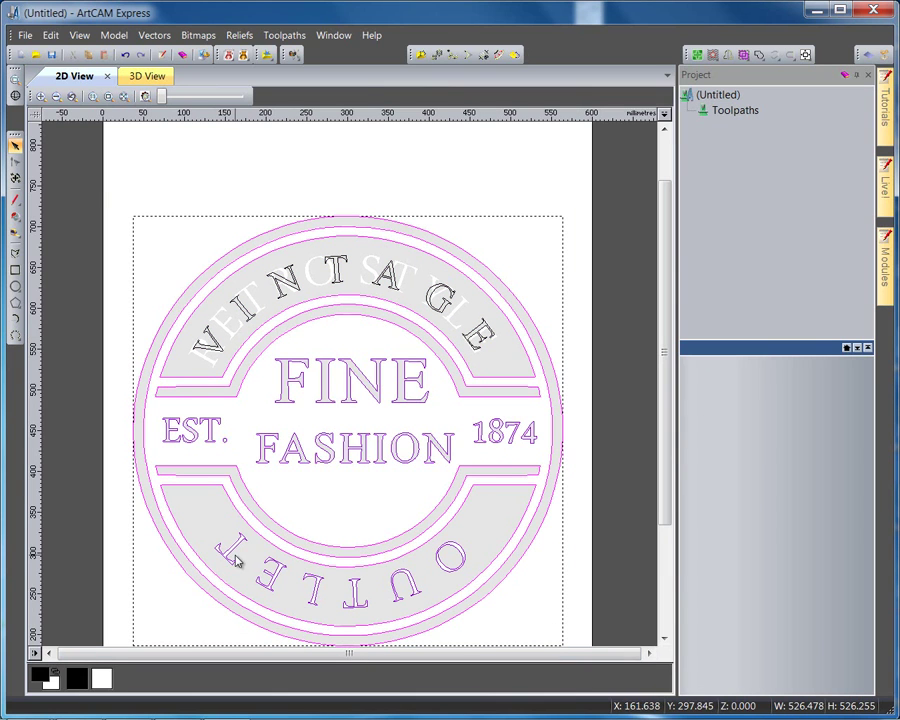
shift+click(141, 482)
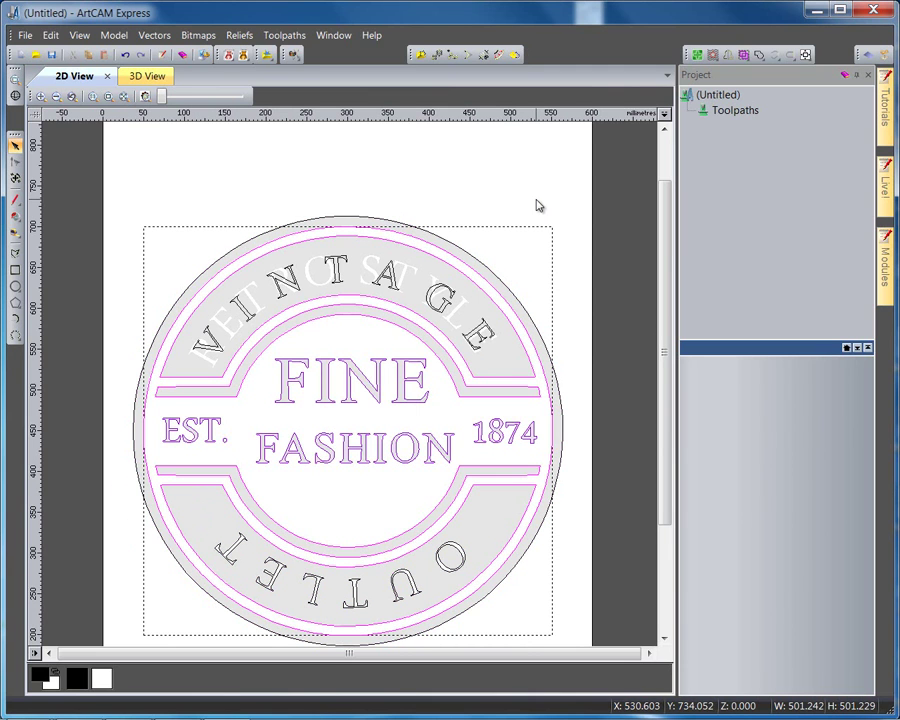
click(736, 113)
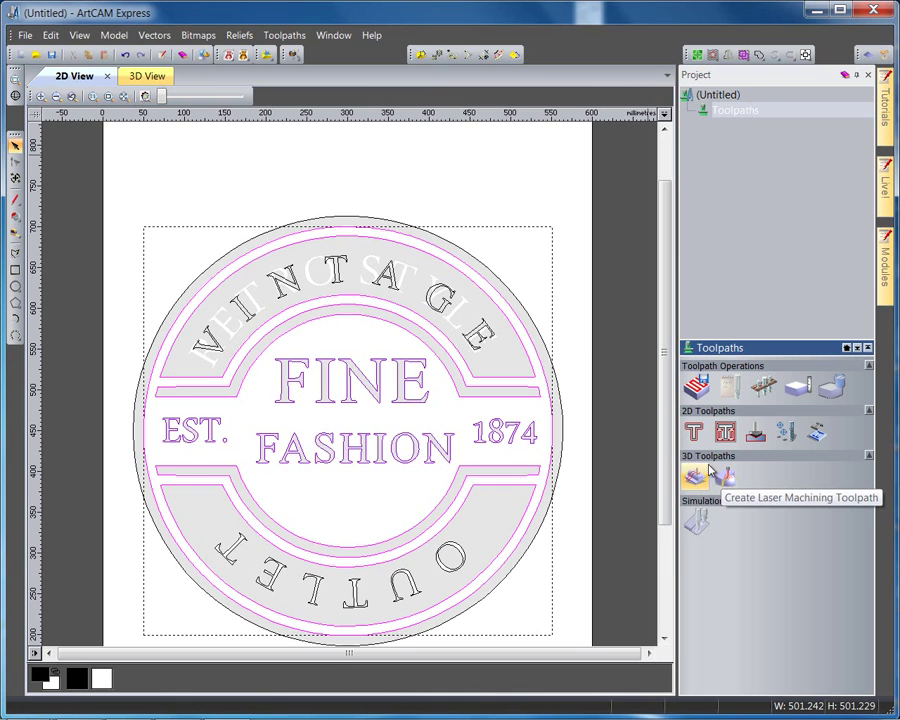
Step: Start a 2D Area Clearance toolpath with Start Depth 0 and Finish Depth 5
click(718, 440)
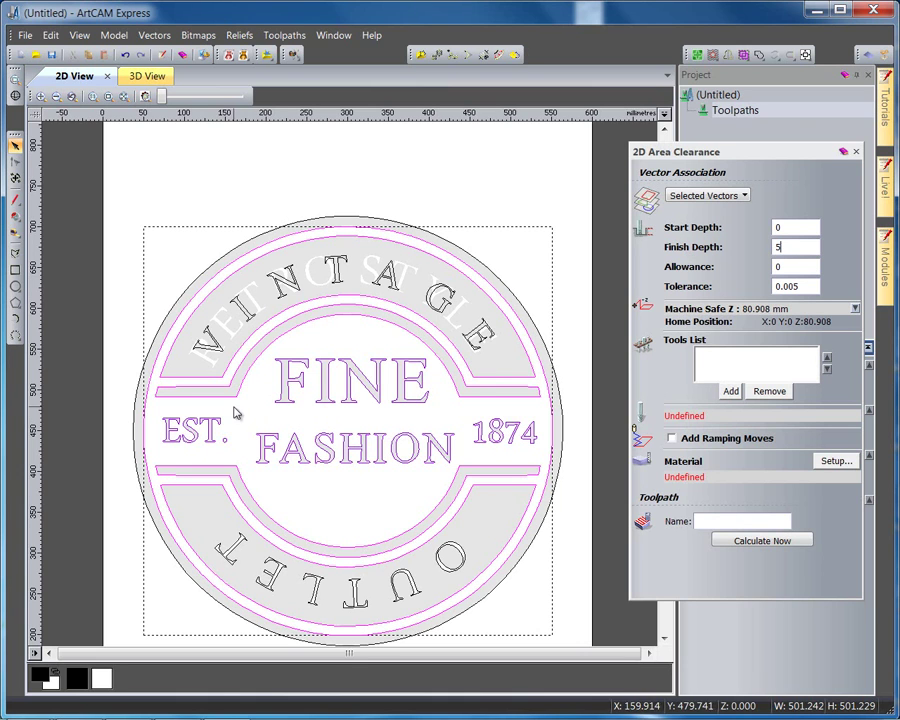
scroll(235, 412, up, 1)
scroll(256, 358, up, 1)
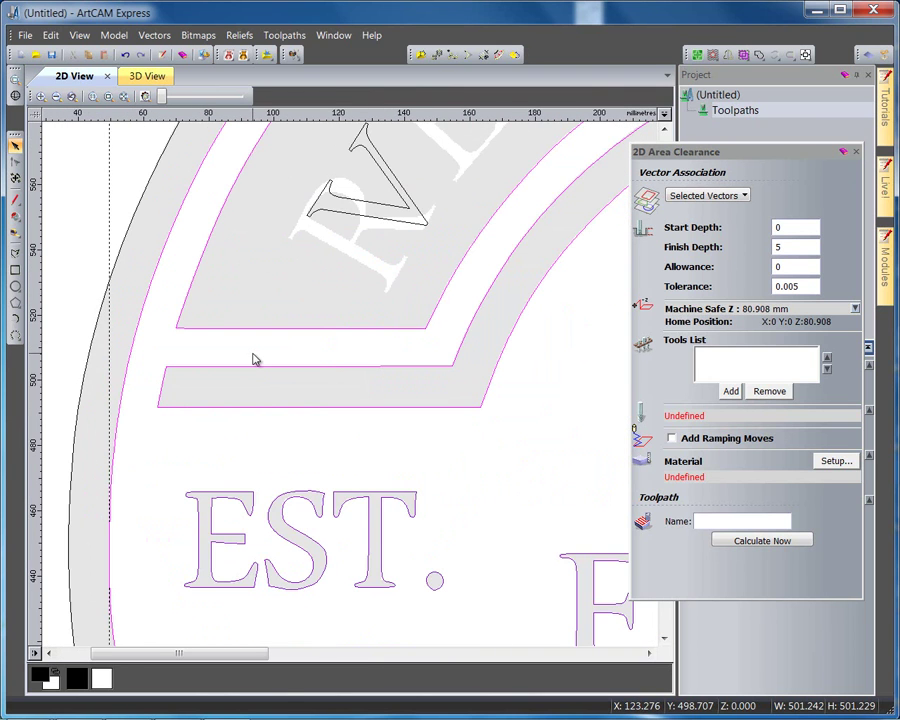
scroll(358, 343, up, 2)
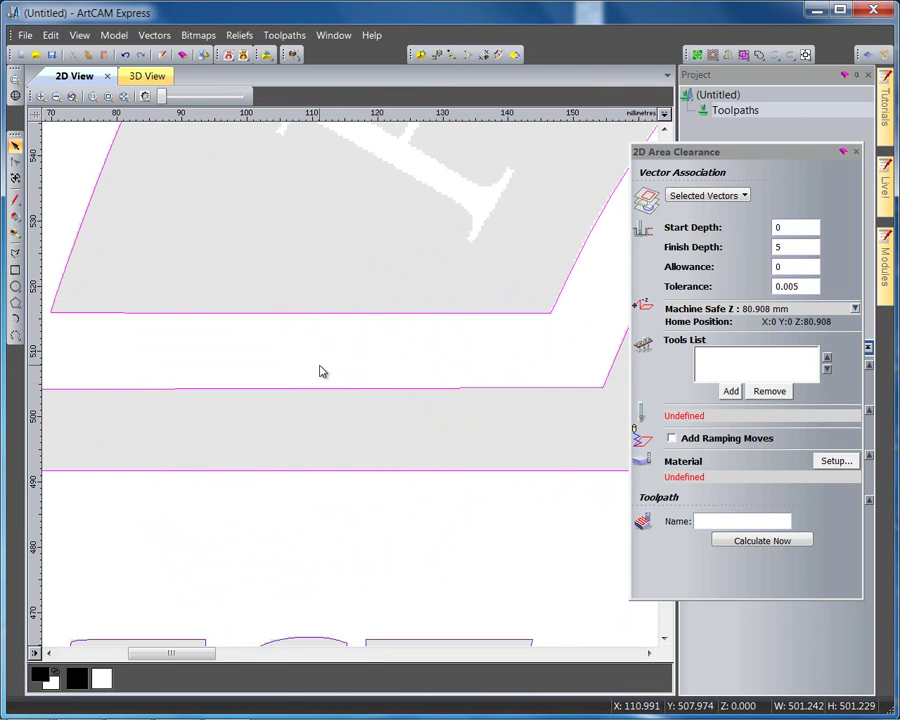
Step: Measure the gaps between the band outlines and rings, and the stroke widths of F and A
click(17, 237)
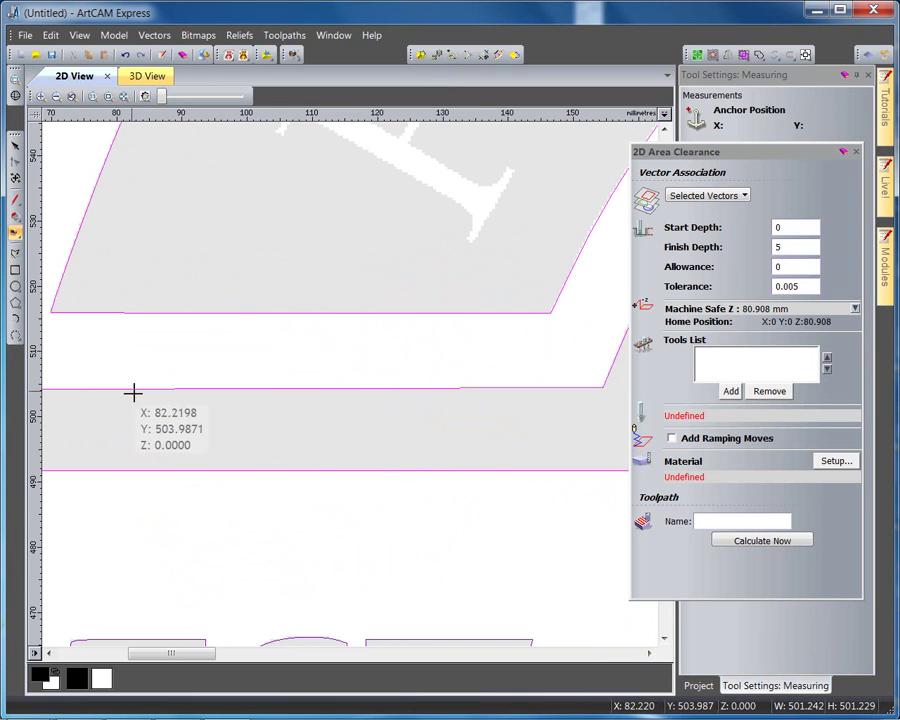
drag(722, 156, 0, 360)
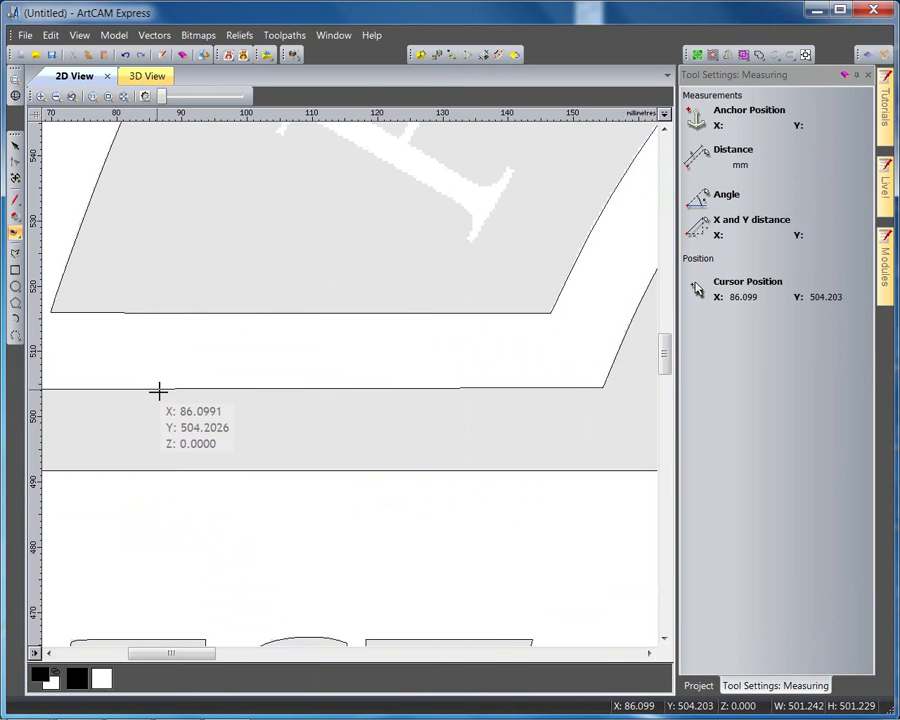
drag(158, 390, 161, 316)
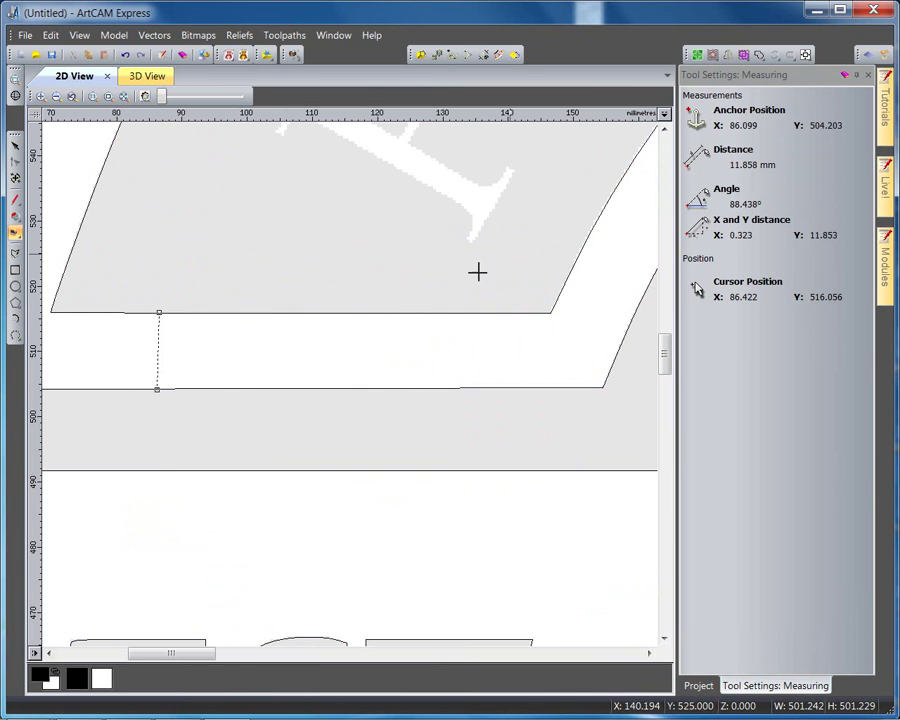
scroll(233, 385, down, 2)
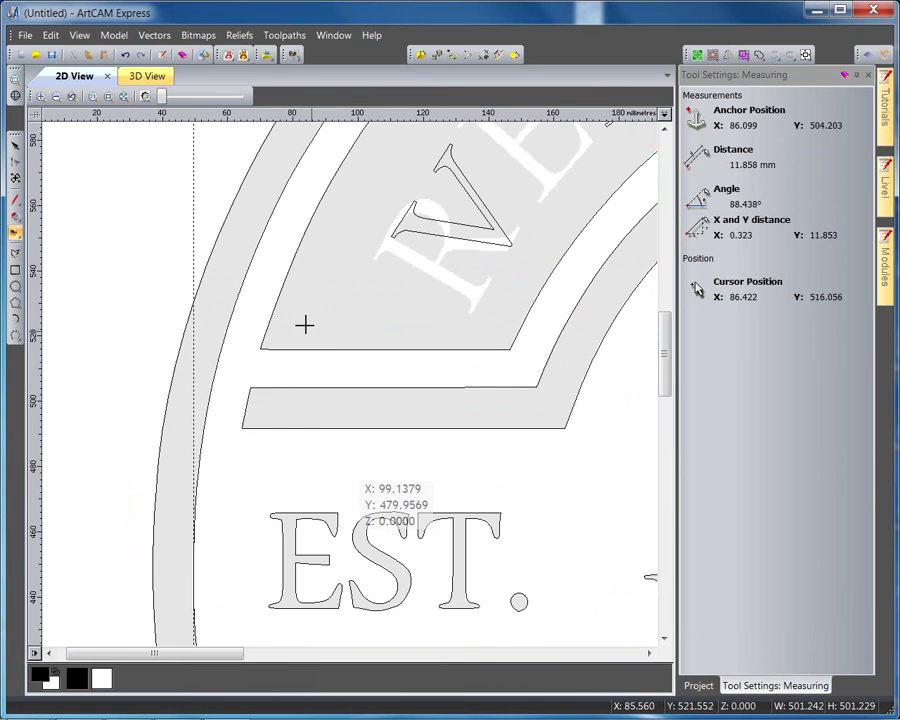
drag(276, 306, 240, 297)
scroll(437, 425, down, 2)
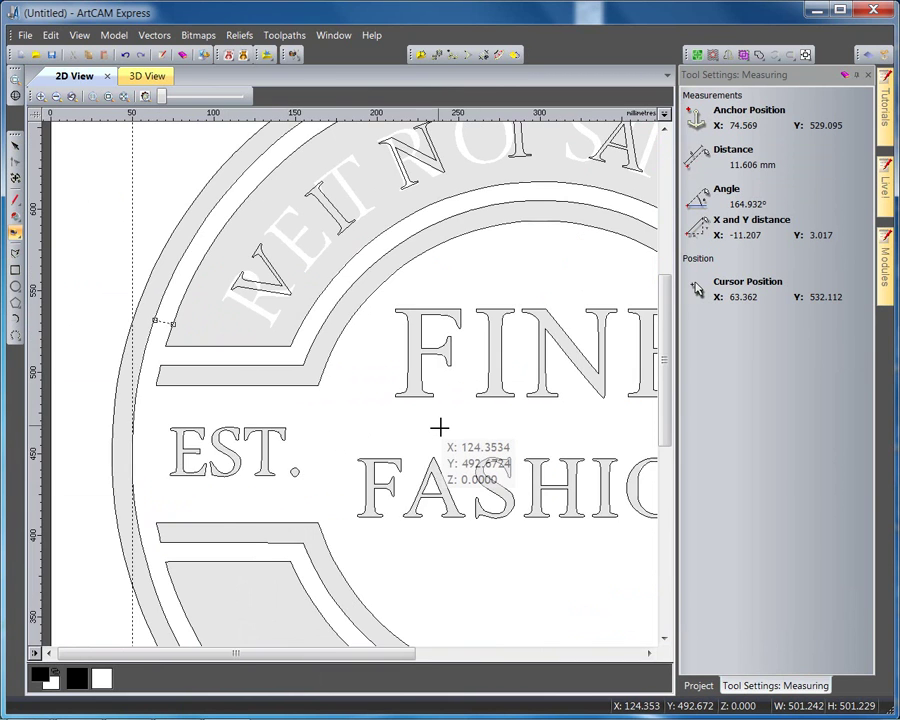
scroll(440, 428, up, 2)
scroll(335, 475, up, 4)
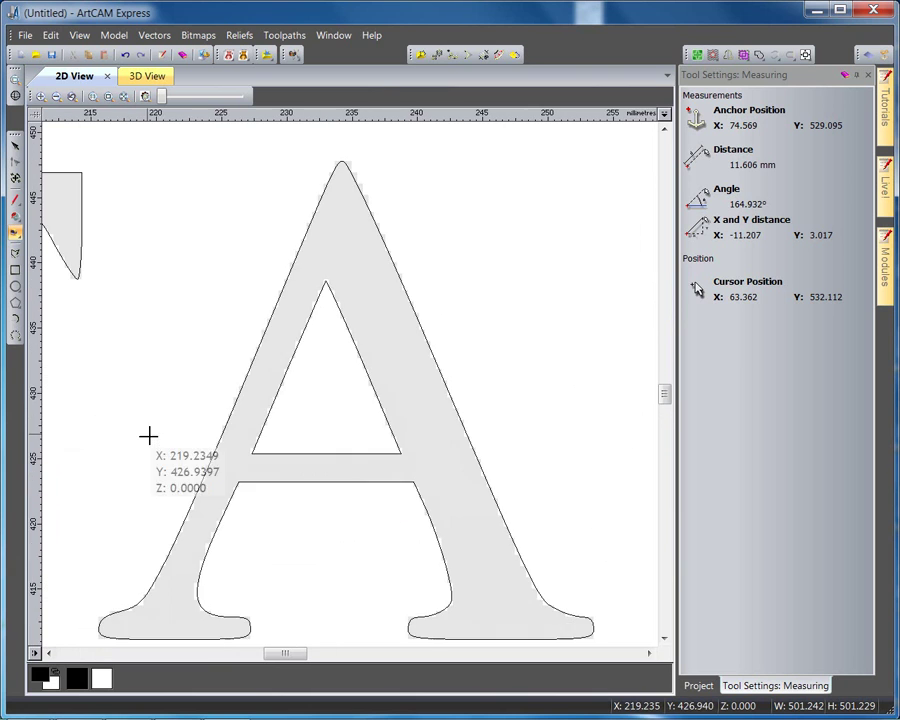
scroll(130, 403, down, 2)
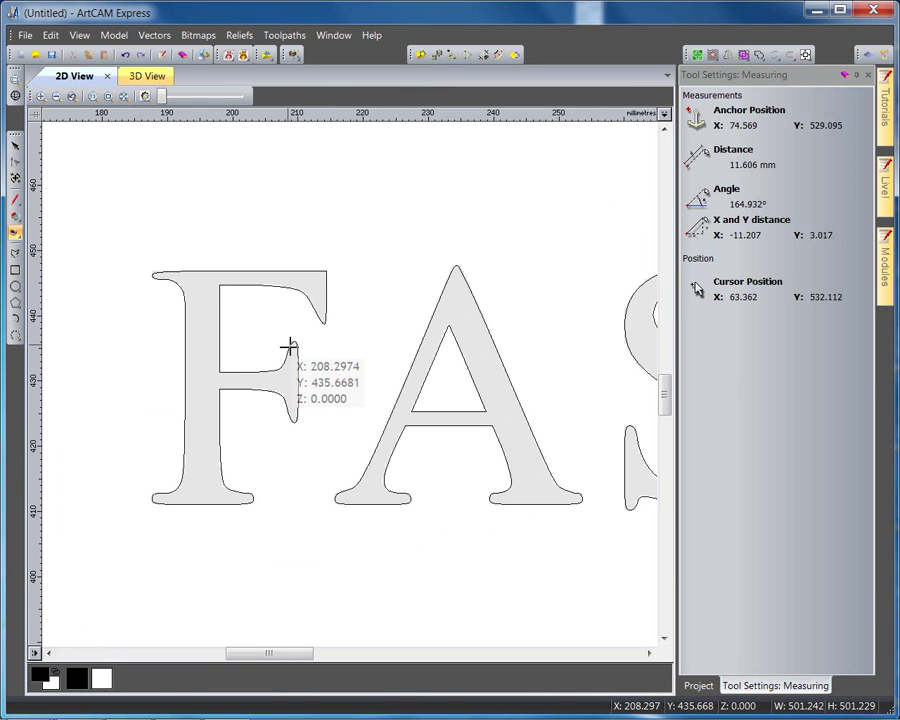
drag(294, 343, 319, 322)
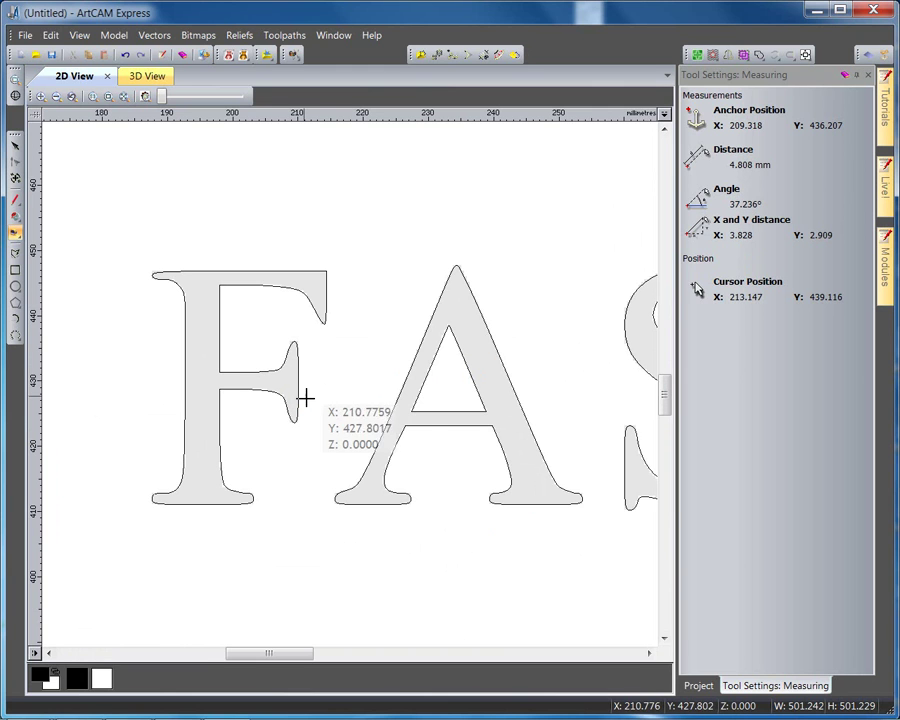
scroll(366, 393, down, 2)
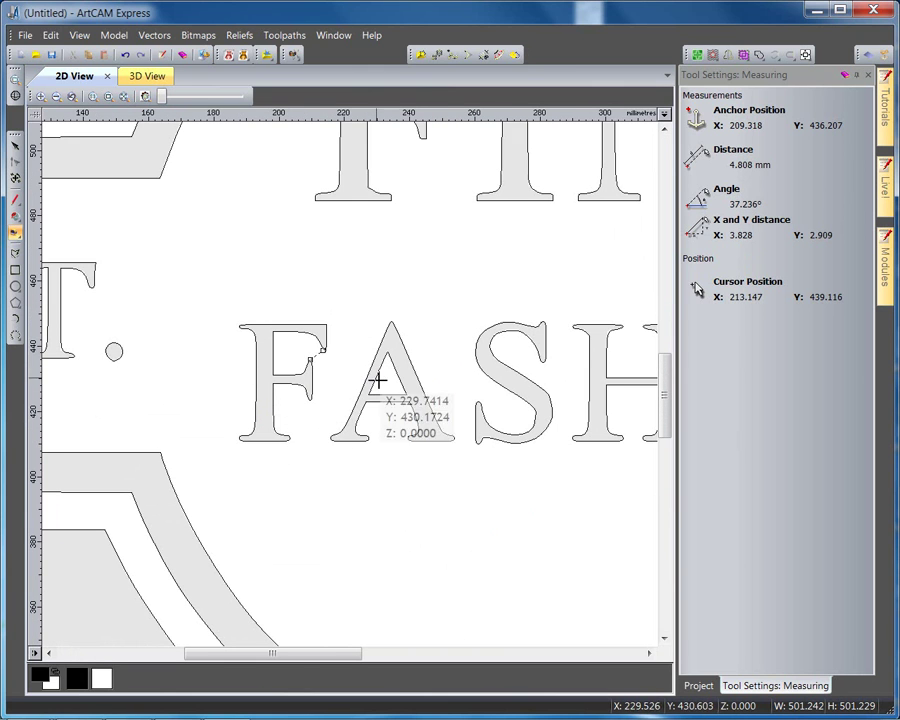
drag(377, 380, 394, 375)
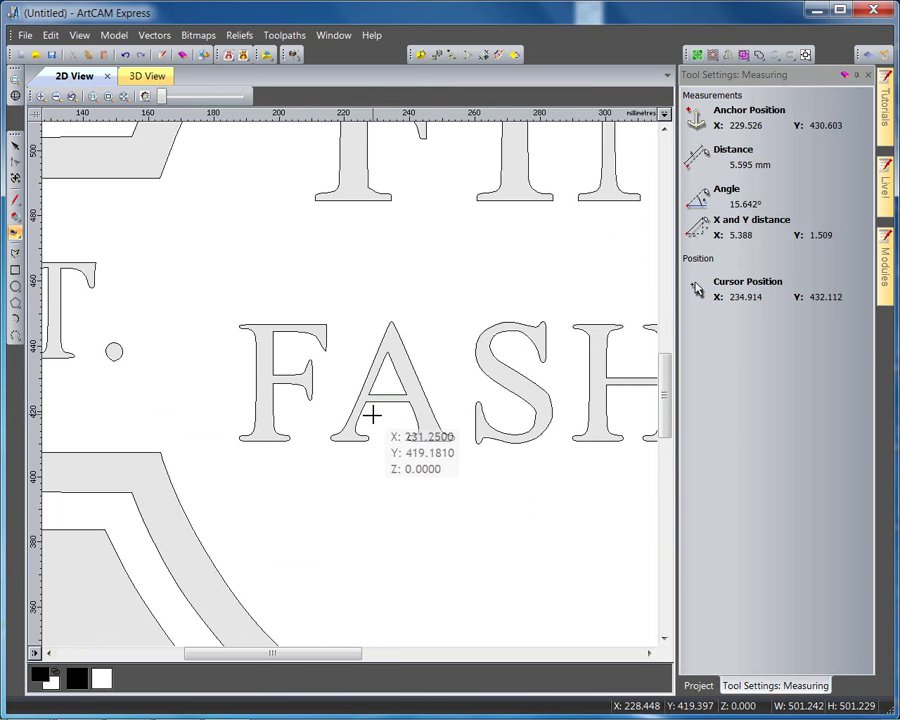
scroll(372, 414, up, 2)
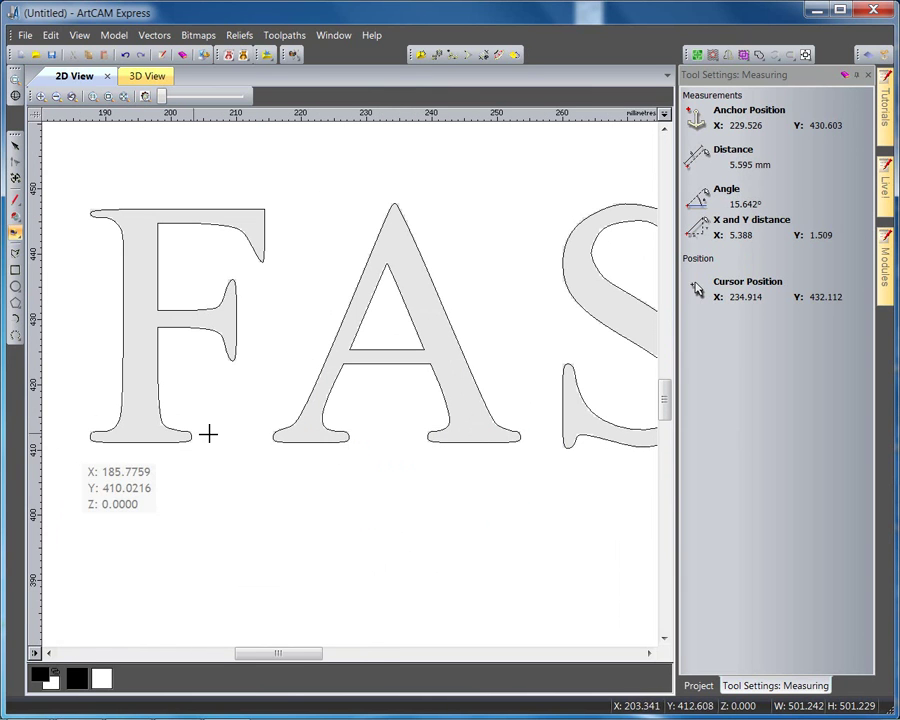
scroll(392, 405, down, 4)
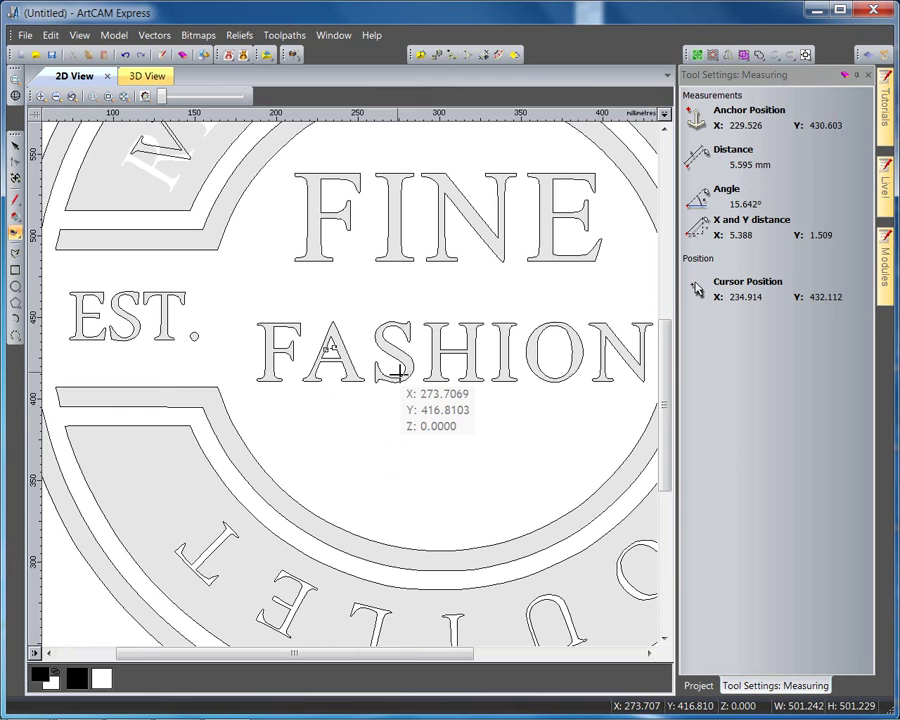
Step: Reselect all badge vectors and give the area clearance a 6 mm End Mill with Stepdown 5
drag(218, 248, 897, 96)
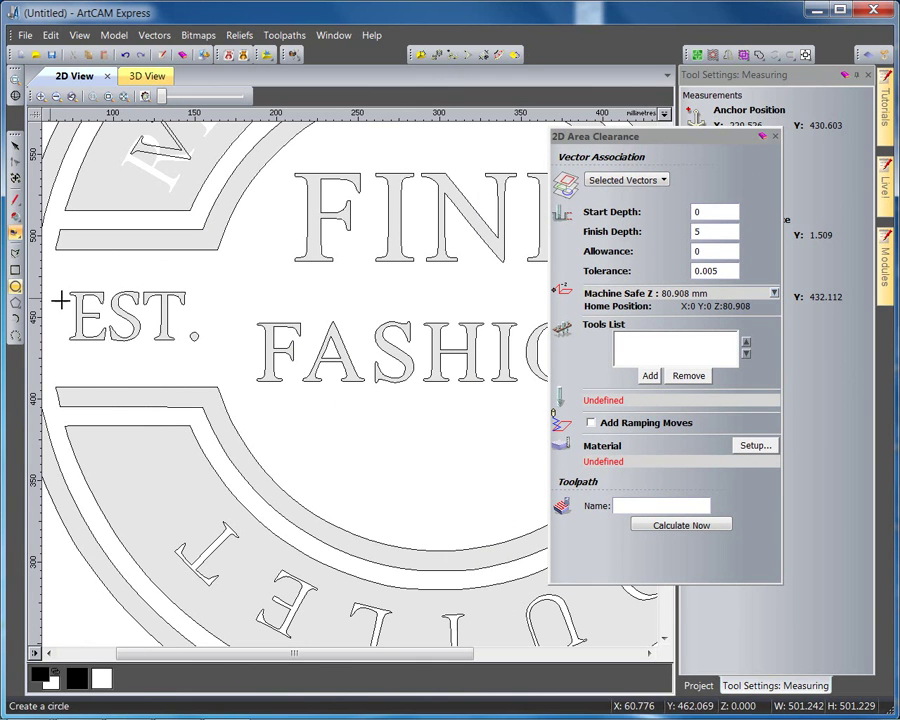
click(15, 145)
click(432, 320)
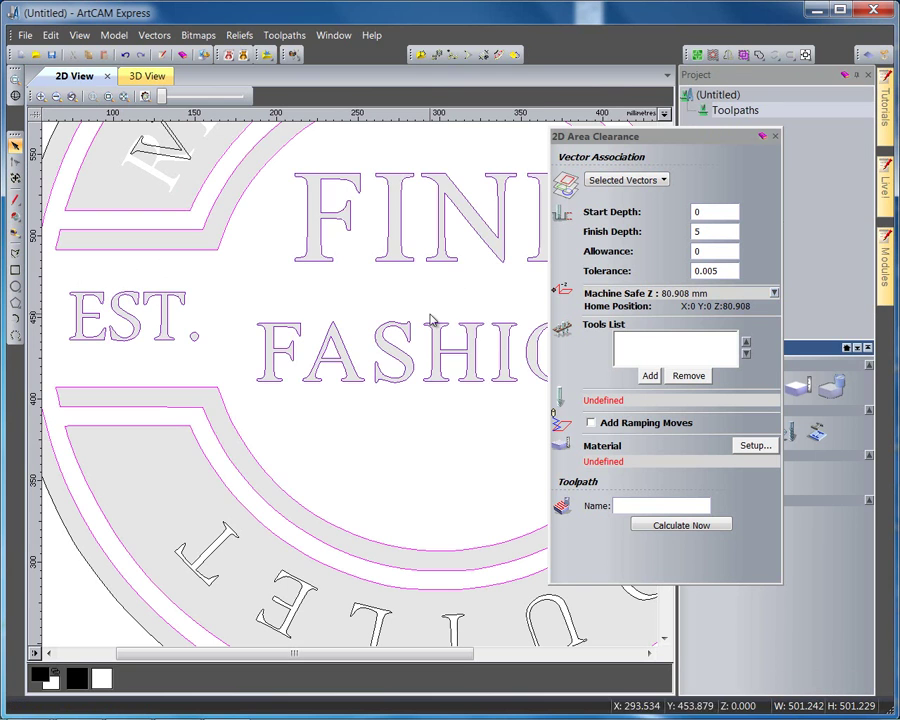
click(650, 375)
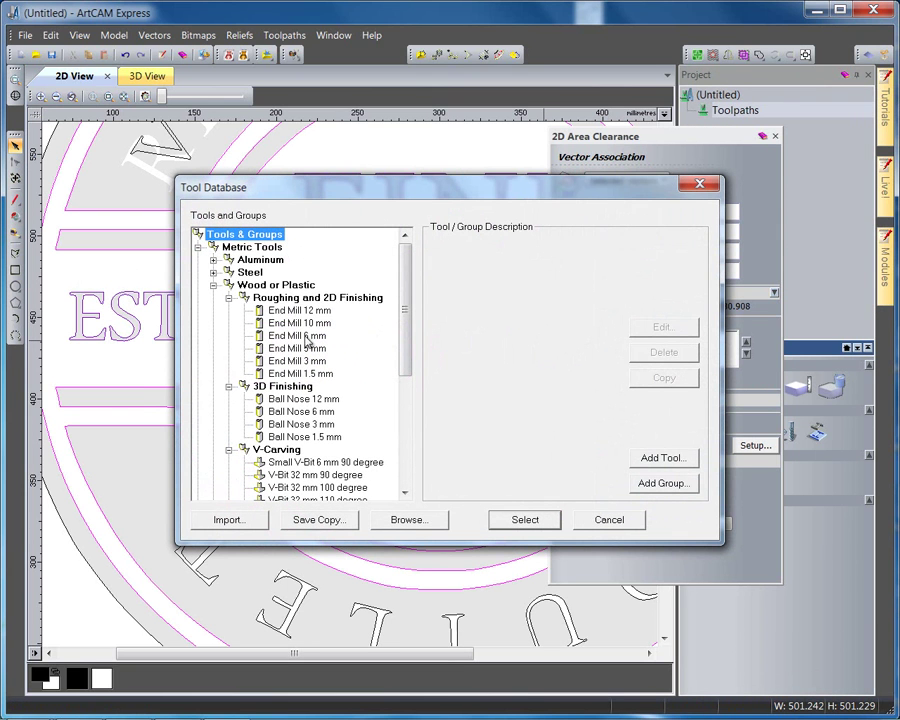
click(300, 336)
click(521, 521)
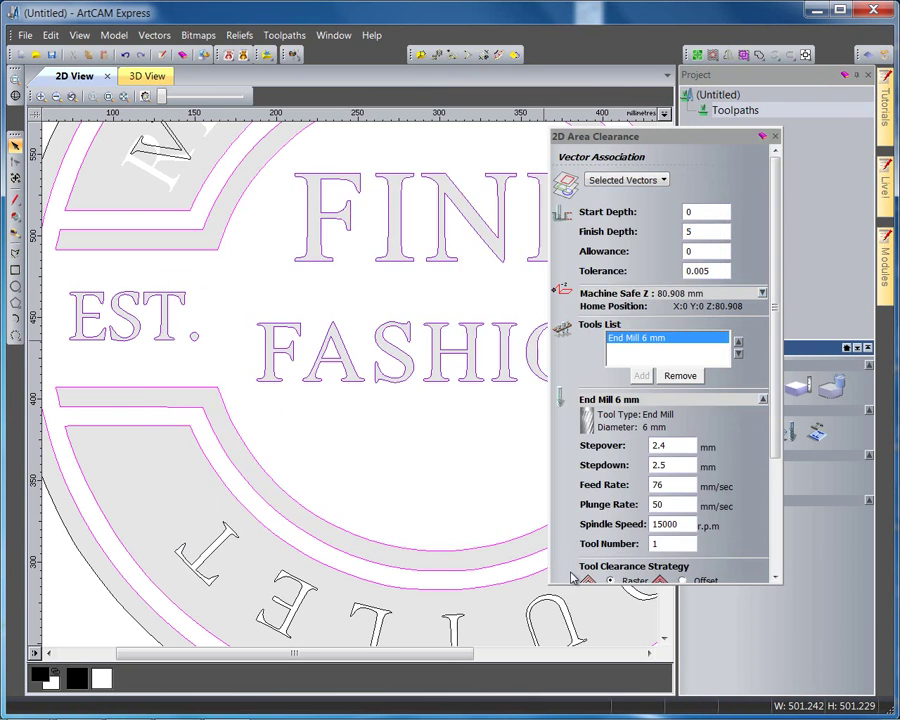
scroll(778, 435, down, 5)
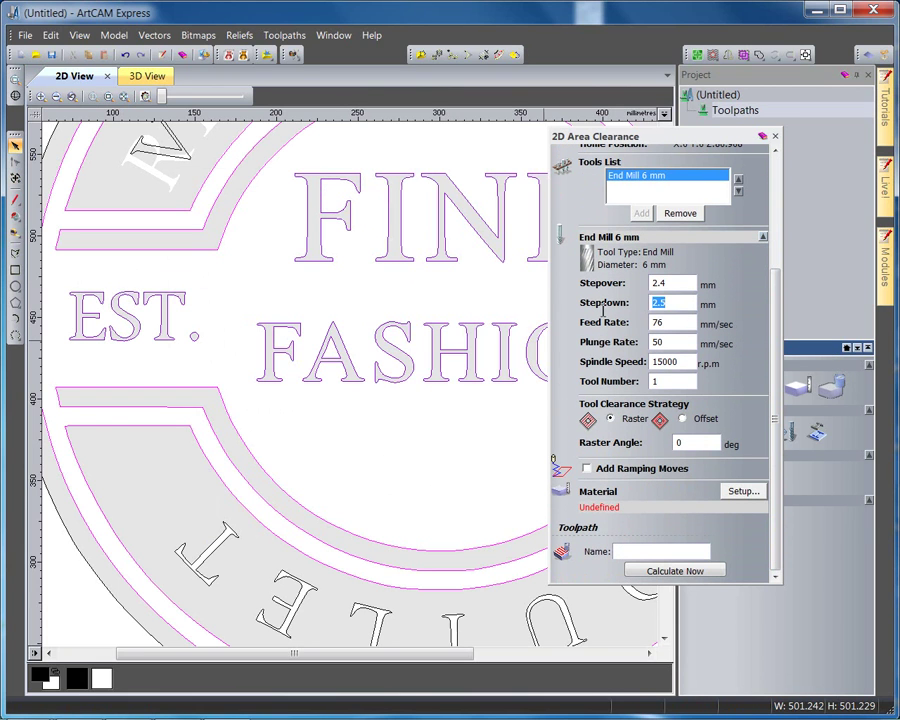
text(5)
click(743, 491)
Step: Set the material thickness to 25 mm and inspect the Area Clear passes in the 3D view
text(2)
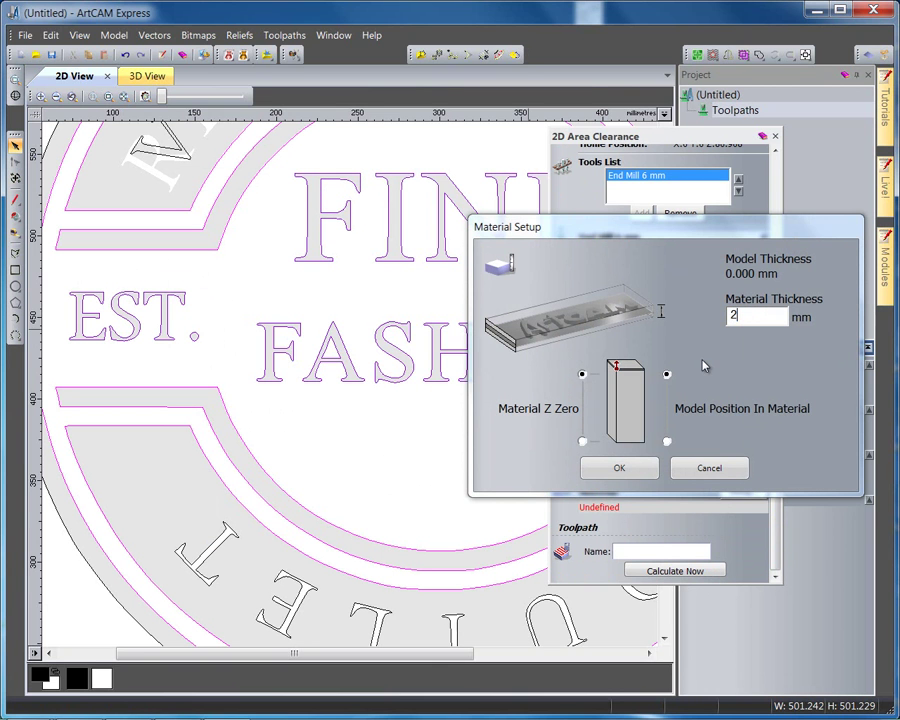
text(5)
click(619, 468)
click(147, 75)
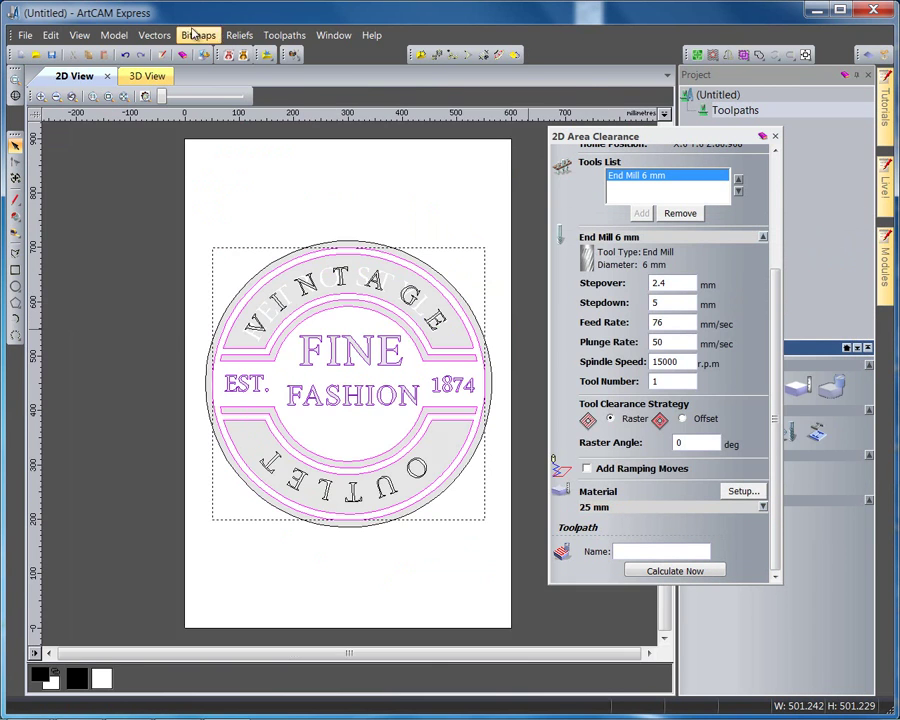
drag(352, 498, 475, 356)
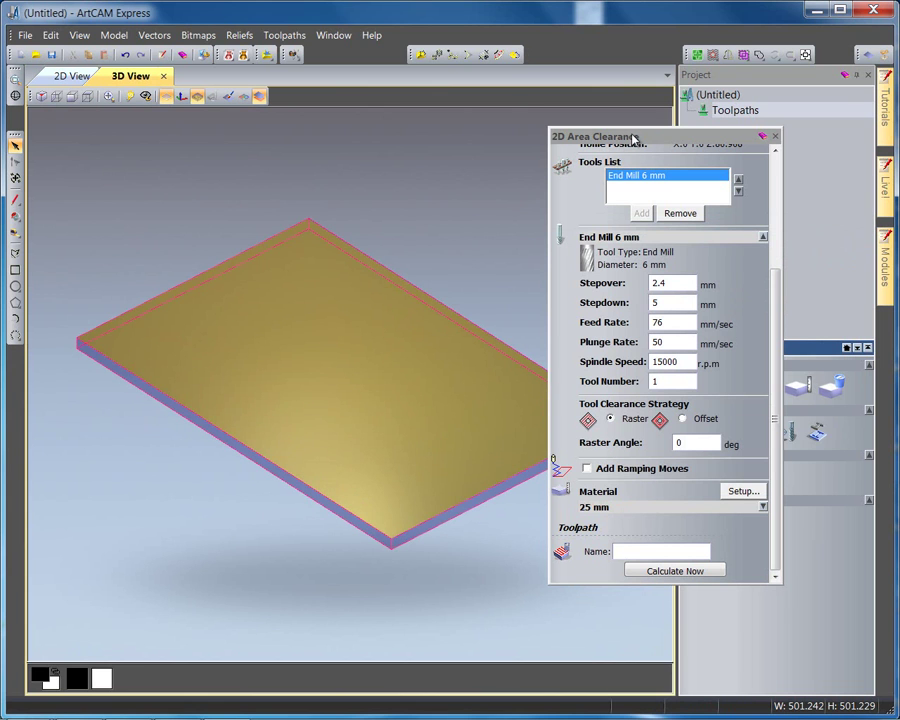
drag(633, 138, 718, 116)
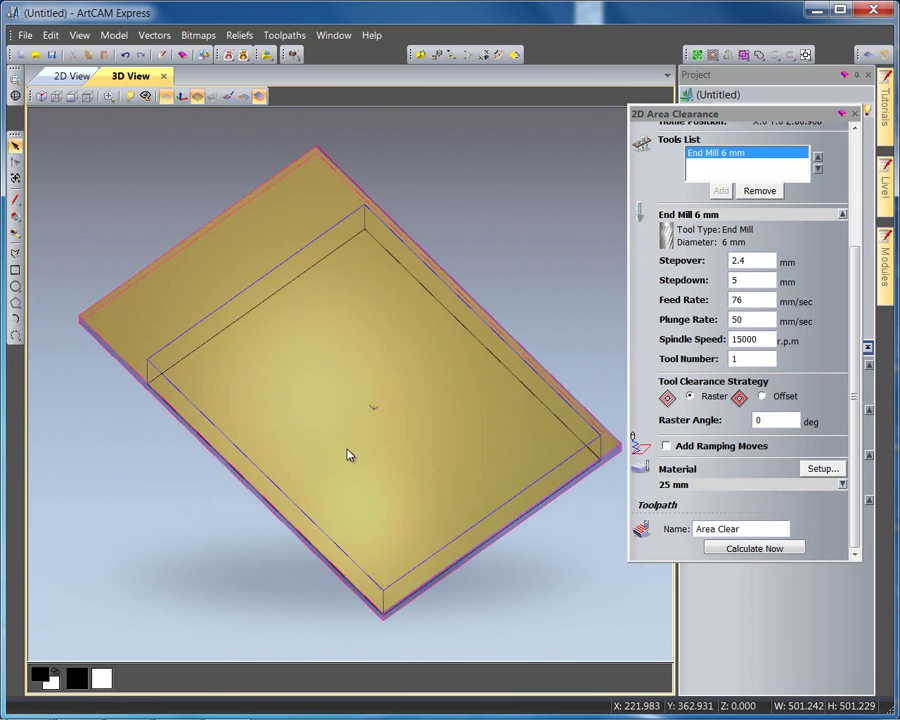
scroll(346, 452, up, 3)
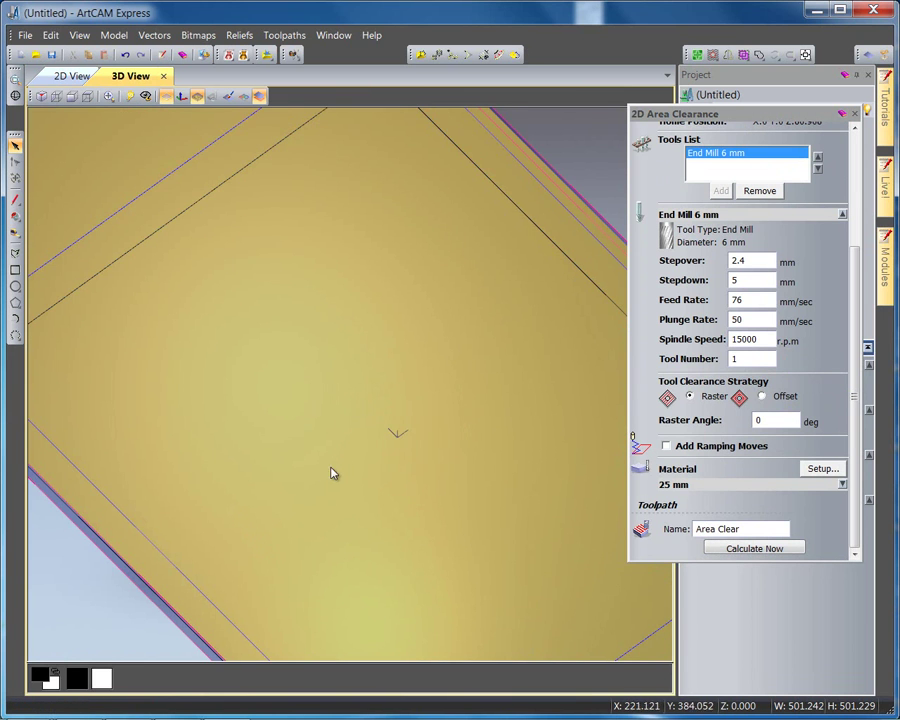
scroll(330, 478, down, 3)
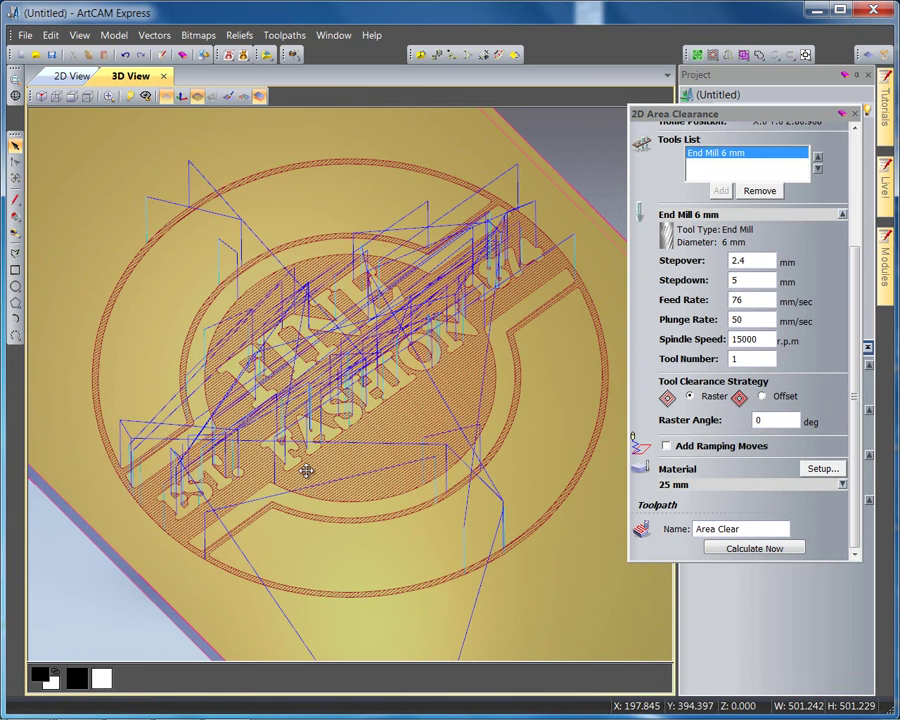
scroll(307, 459, up, 3)
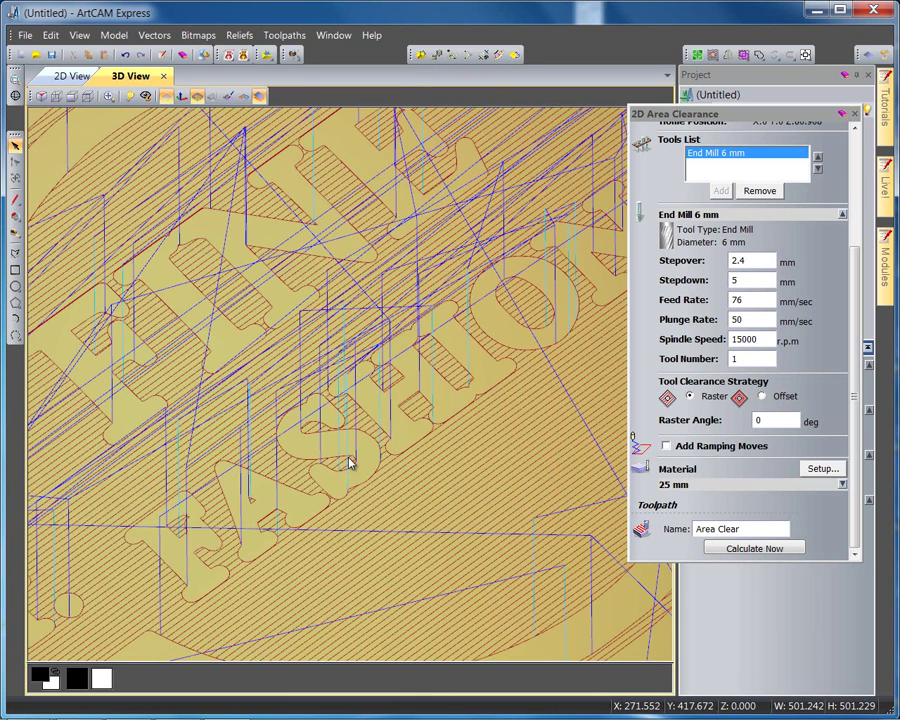
click(855, 115)
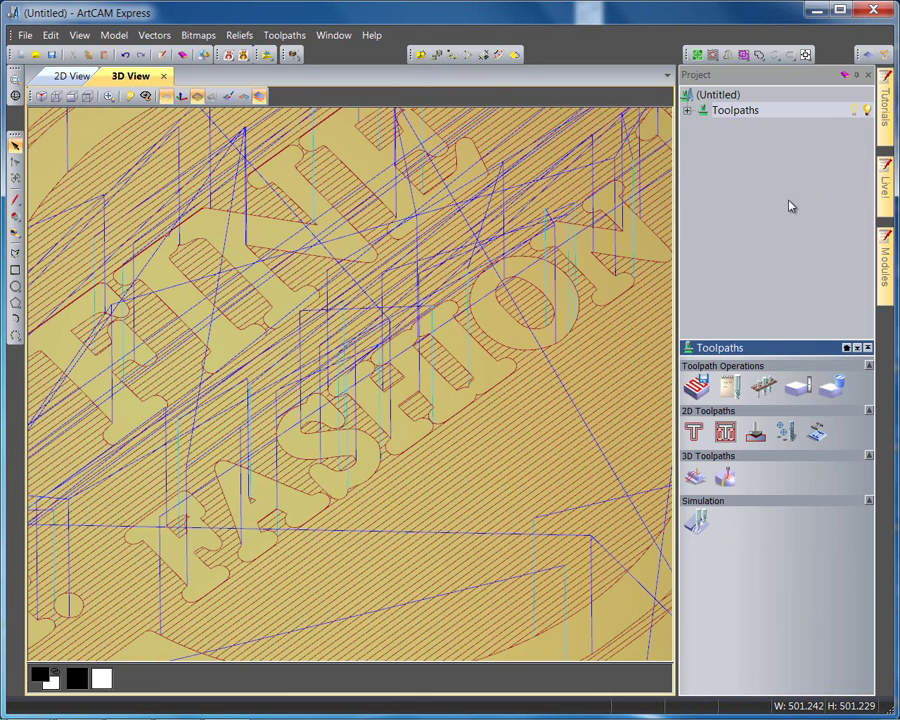
Step: Simulate the Area Clear toolpath and rotate the carved block to a flatter angle
click(689, 111)
click(776, 132)
right_click(776, 132)
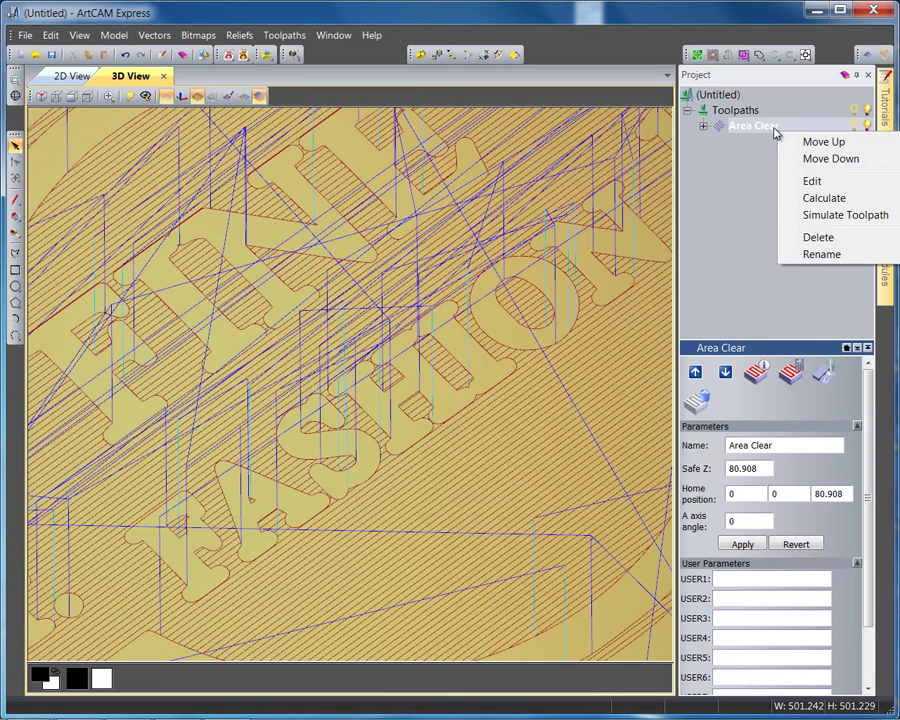
click(780, 214)
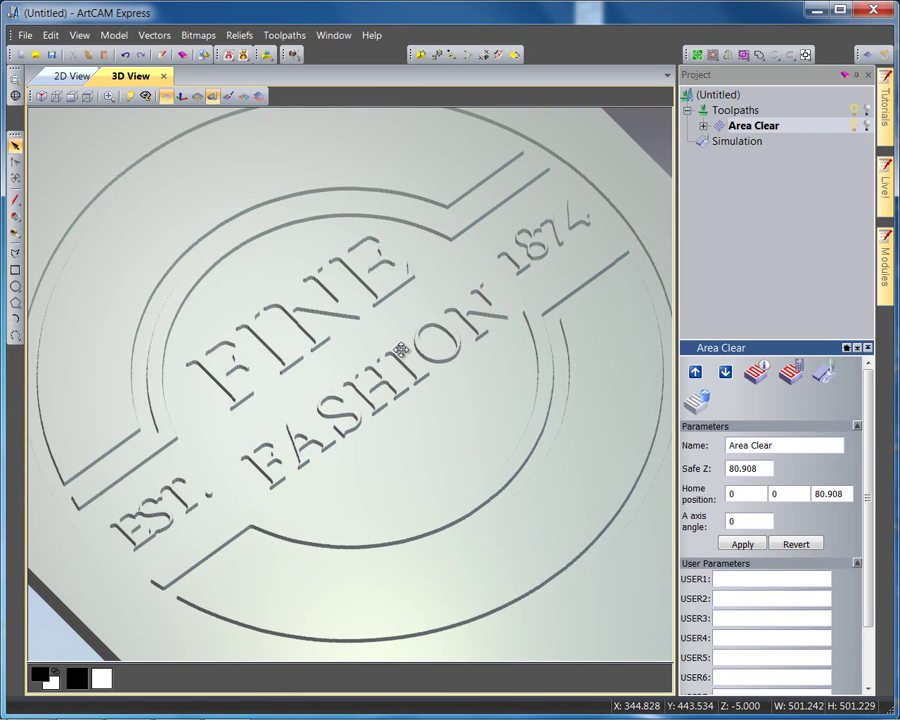
drag(603, 227, 613, 308)
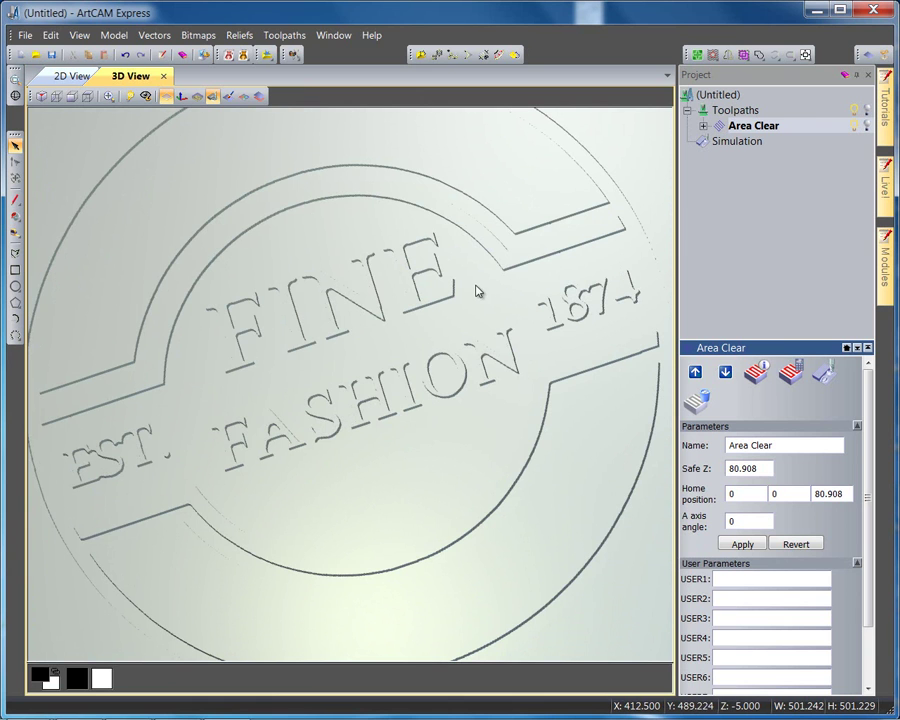
Step: Back in the 2D view, switch off the Area Clear toolpath preview
click(72, 76)
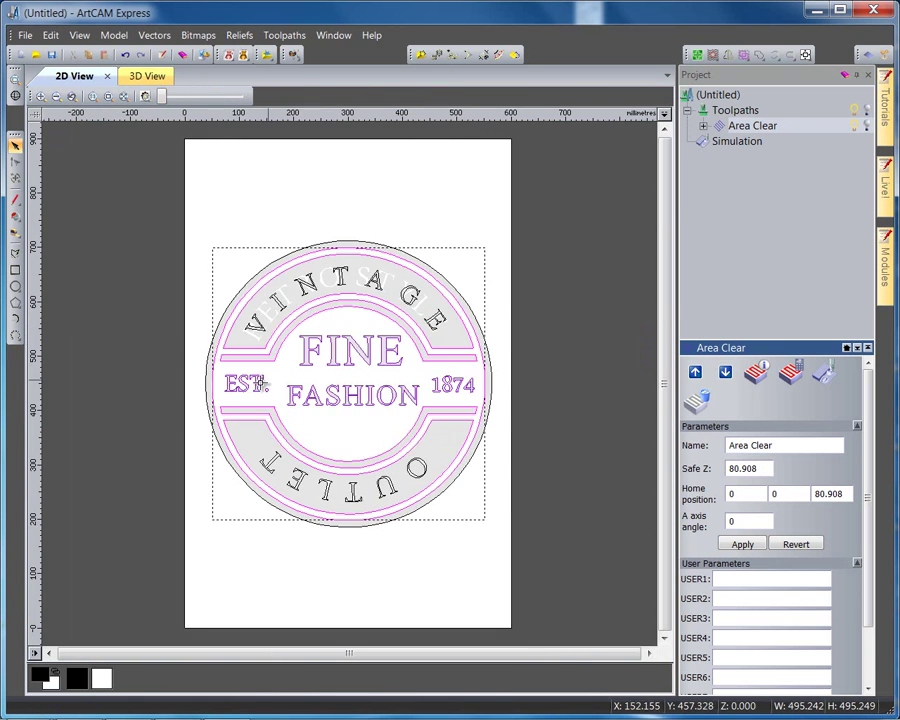
scroll(238, 398, up, 5)
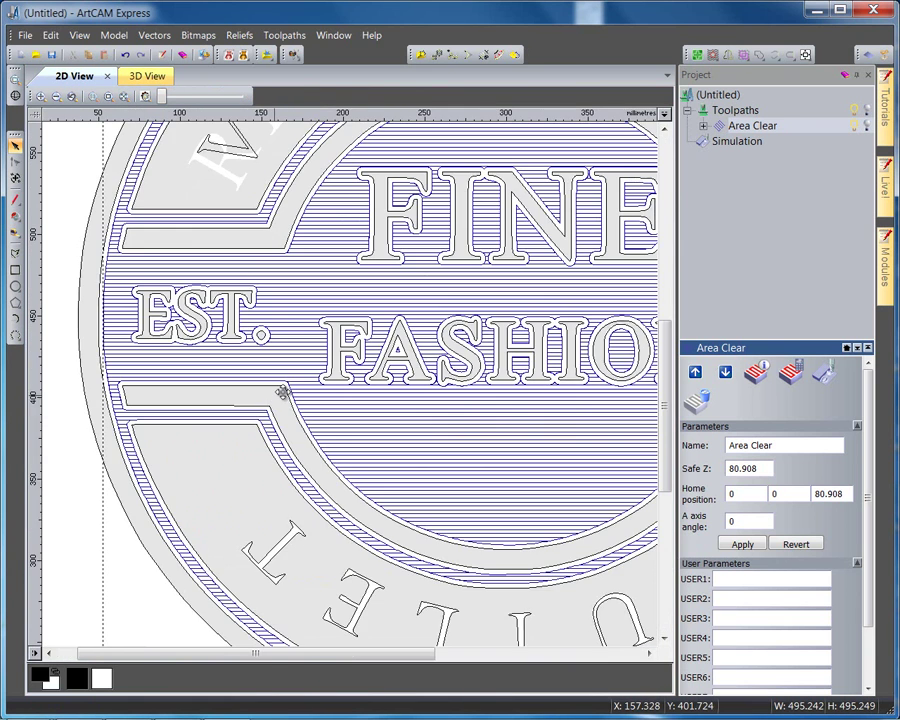
click(55, 370)
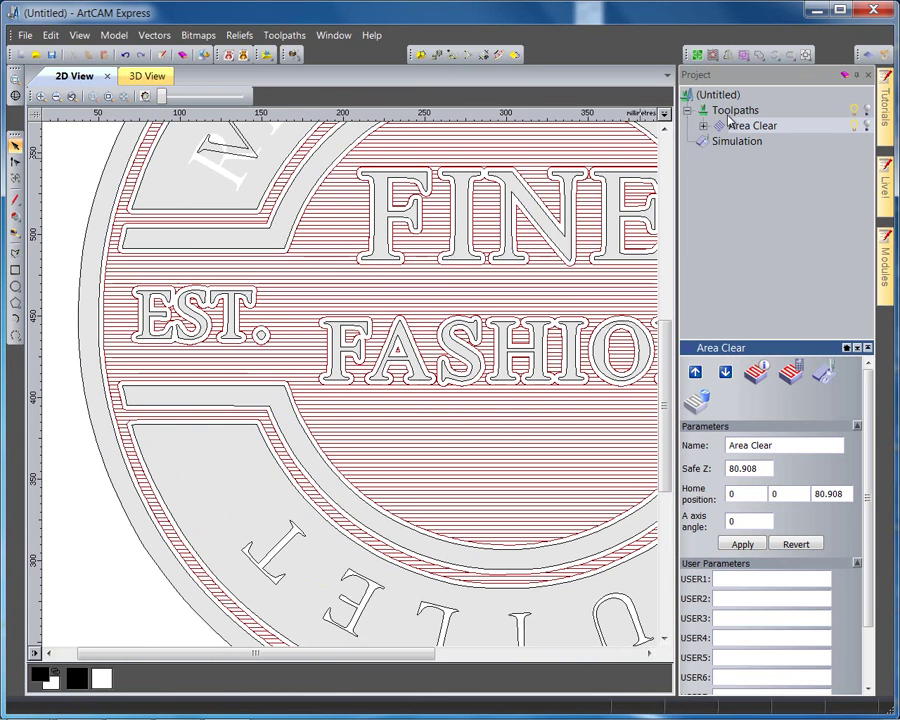
click(853, 126)
scroll(393, 340, down, 5)
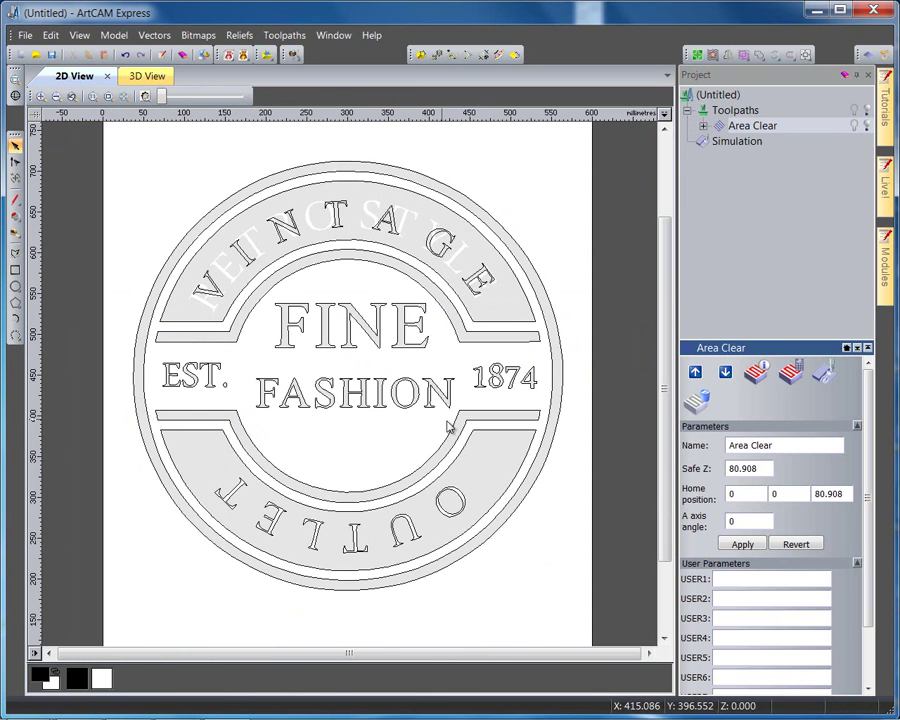
scroll(484, 400, up, 3)
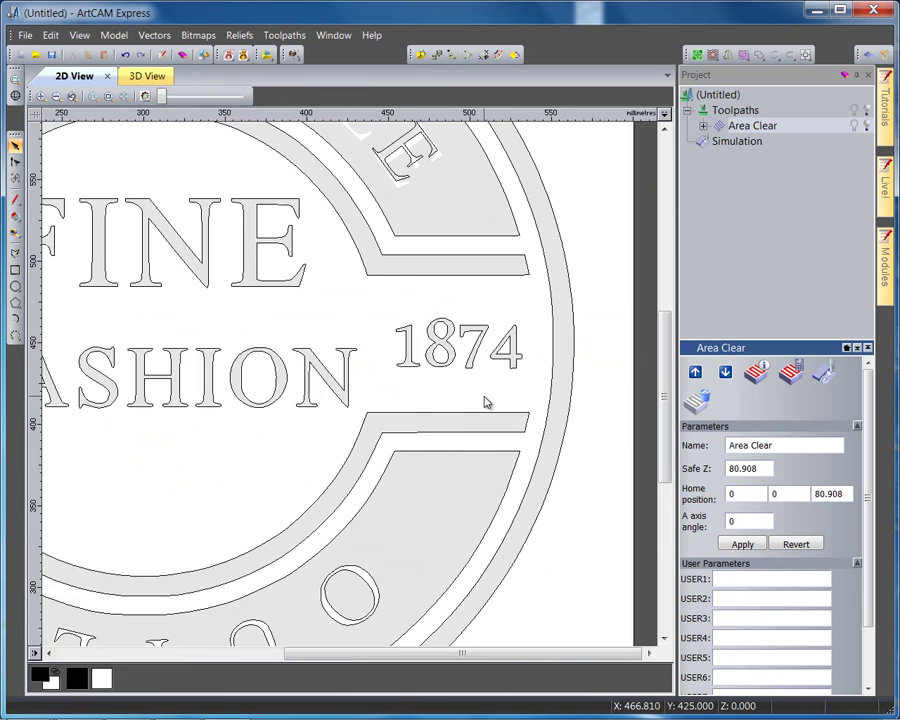
scroll(482, 400, down, 3)
Step: Check the FINE, EST., FASHION and 1874 text selection in the 2D and 3D views, then deselect it
click(181, 347)
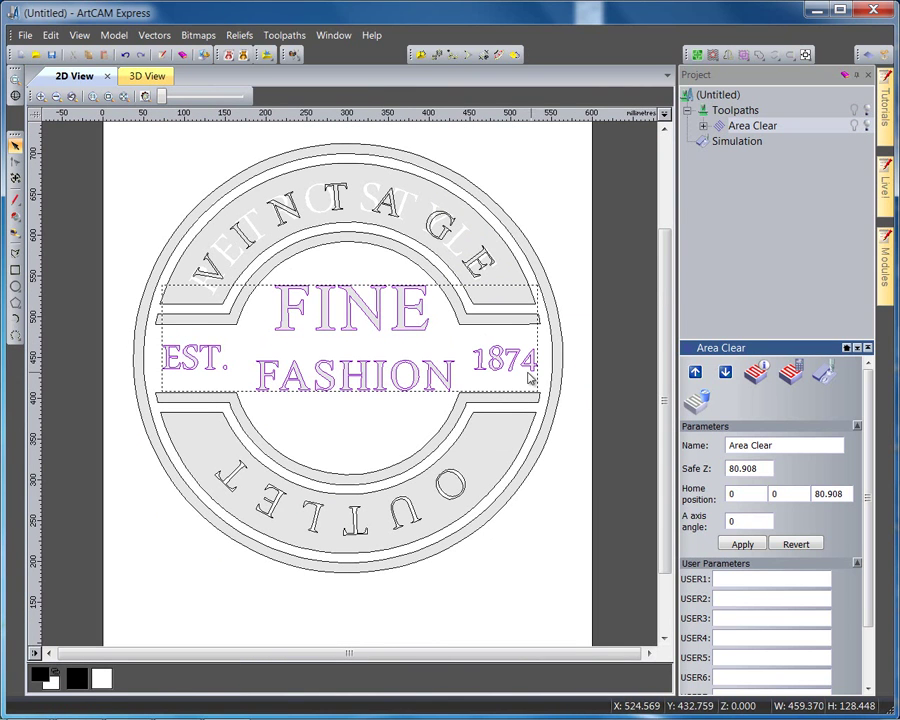
click(145, 76)
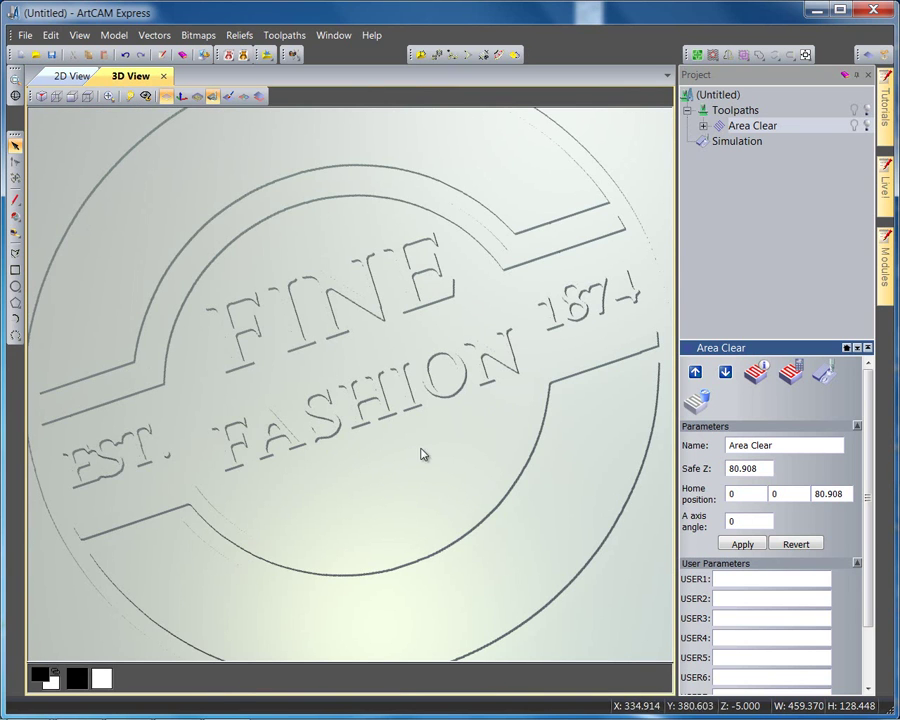
drag(580, 376, 572, 308)
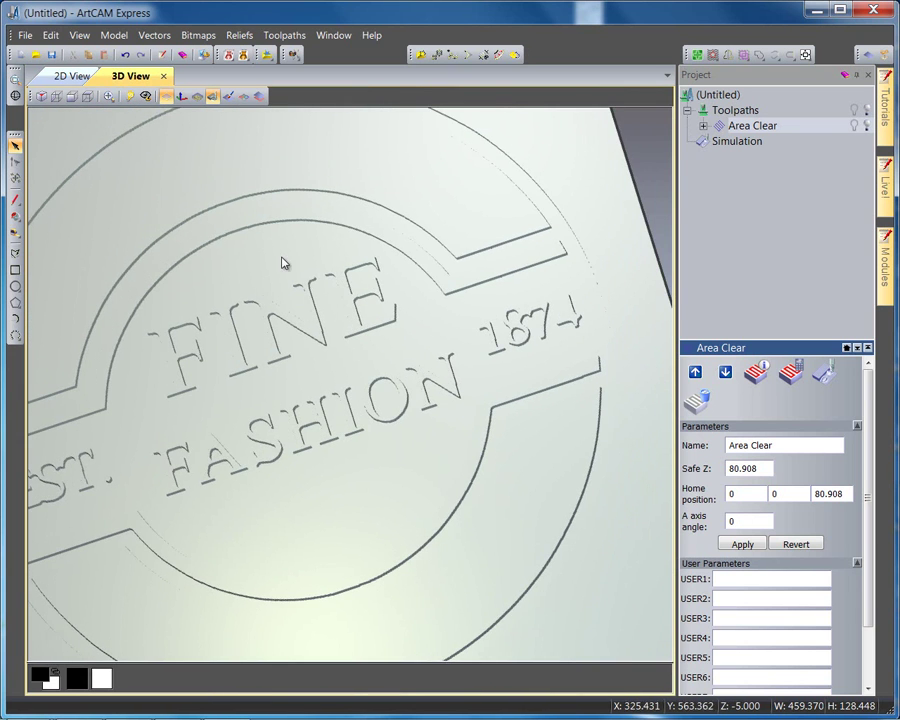
click(88, 76)
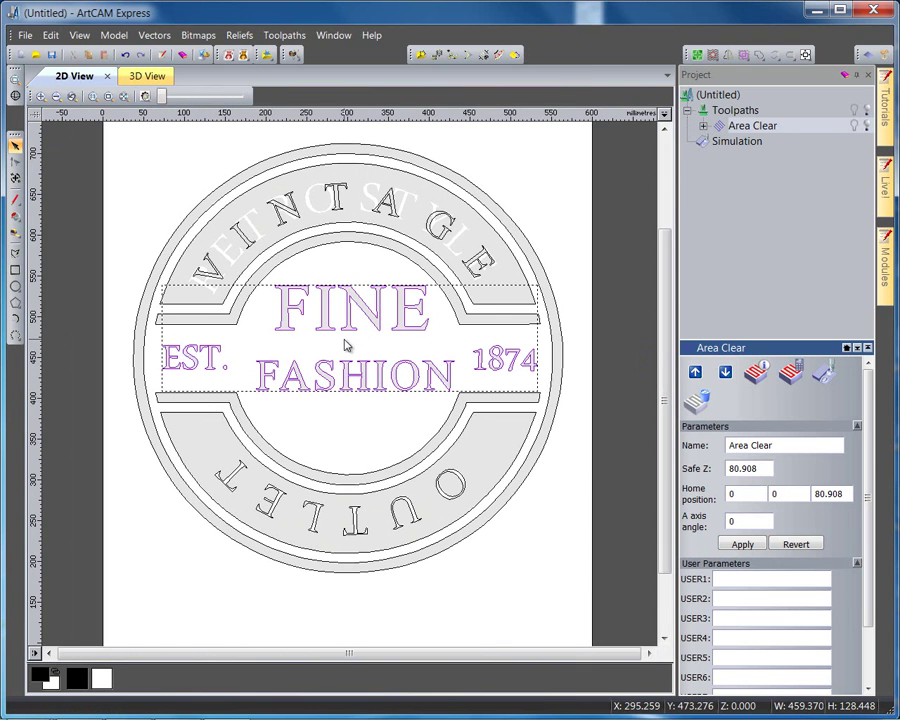
click(331, 418)
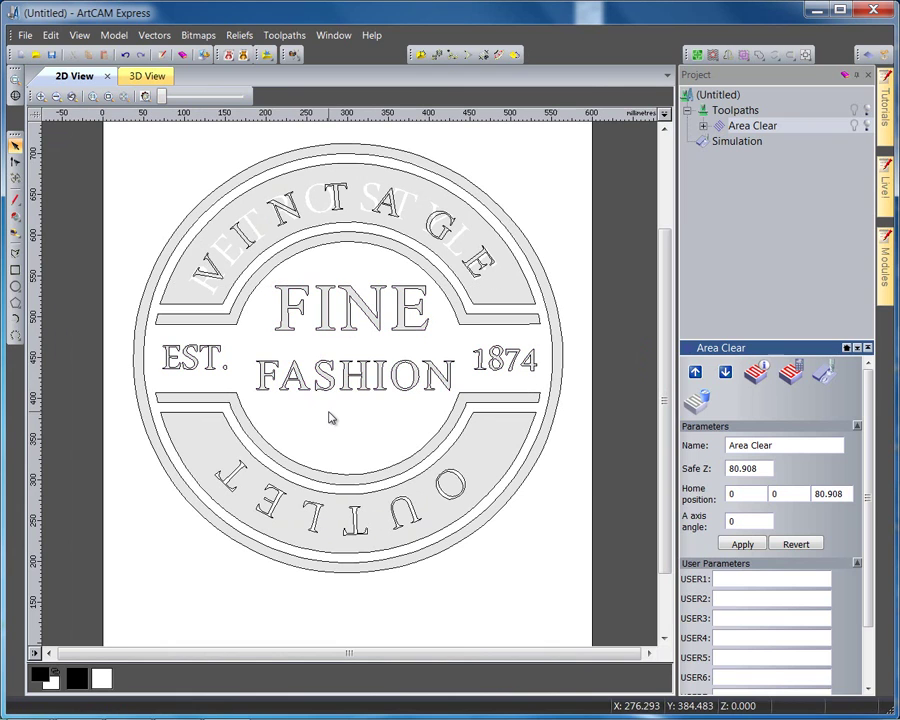
click(15, 270)
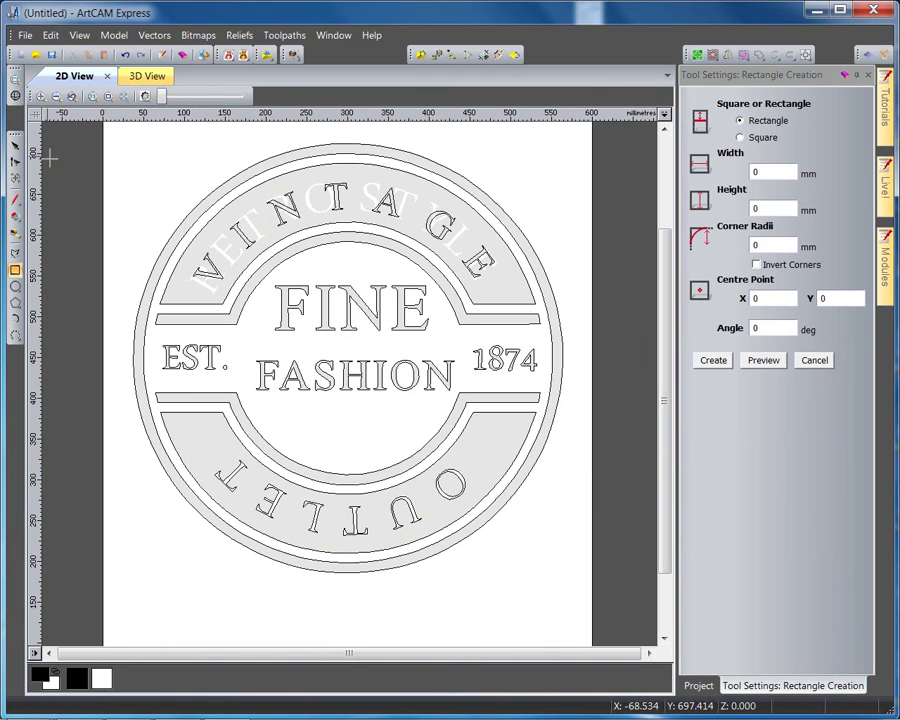
click(16, 148)
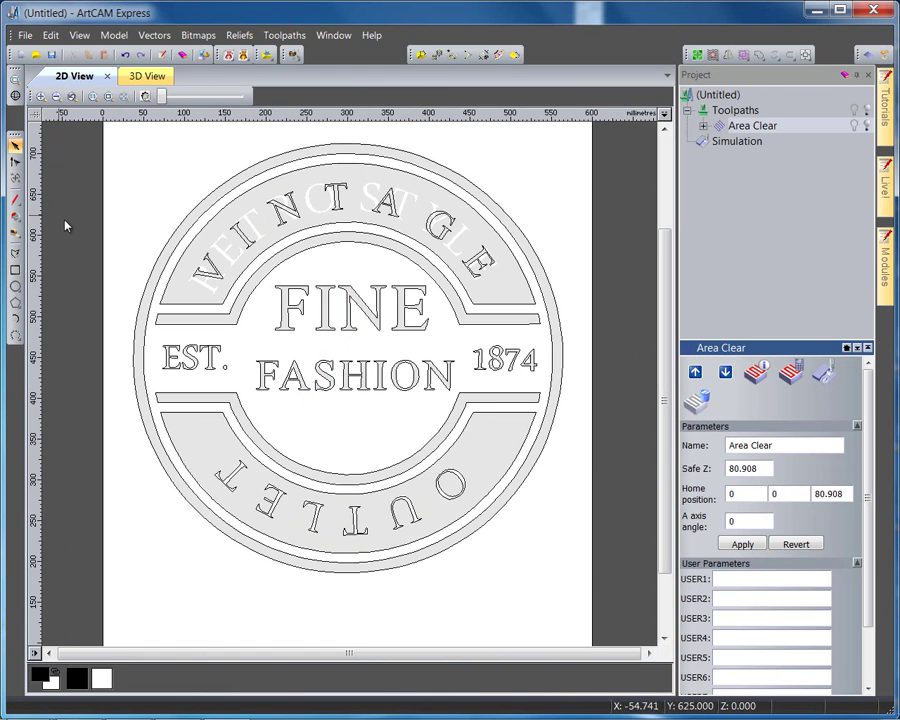
click(199, 308)
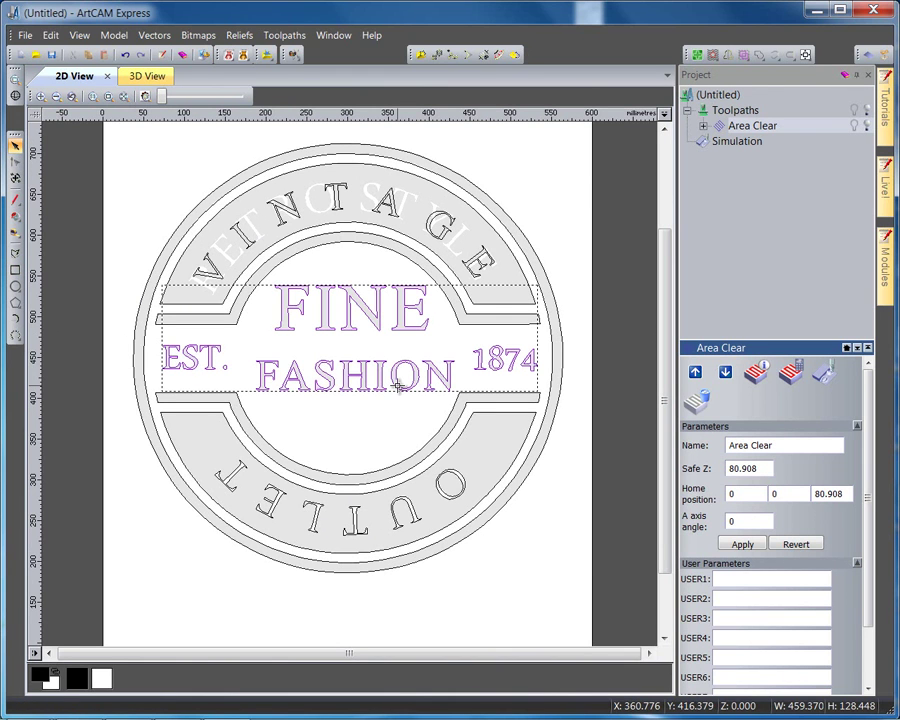
click(319, 416)
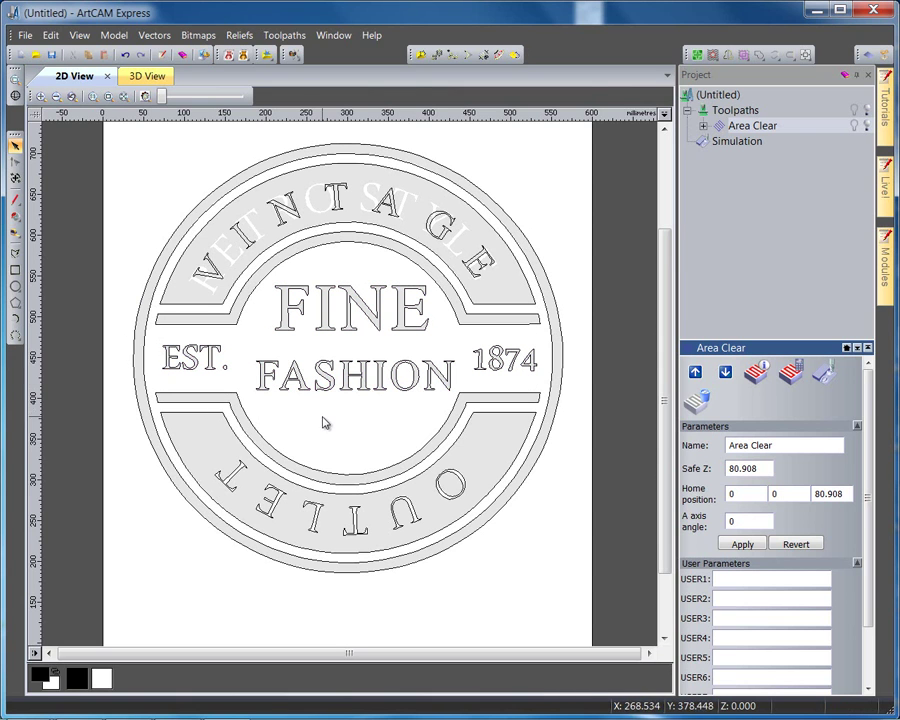
Step: Replace the Area Clear's End Mill 6 mm with End Mill 3 mm and recalculate
double_click(755, 127)
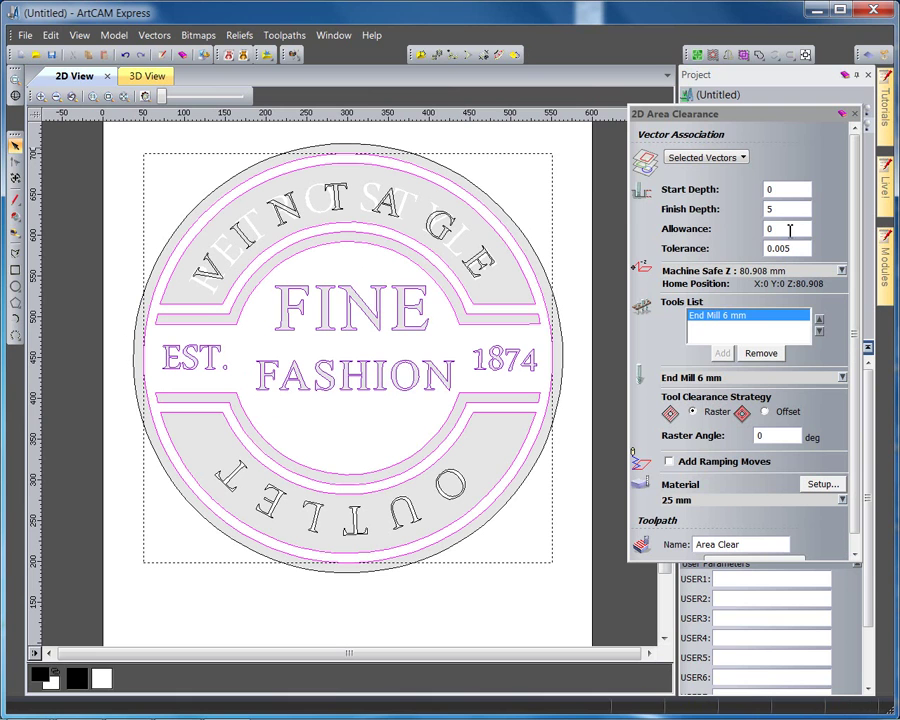
click(760, 353)
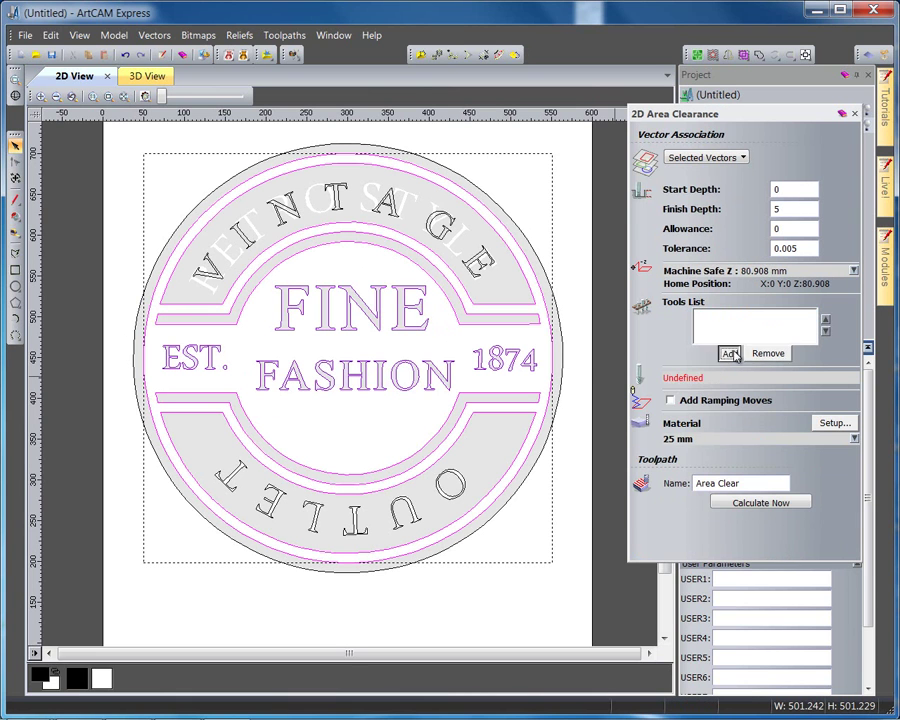
click(728, 352)
click(300, 361)
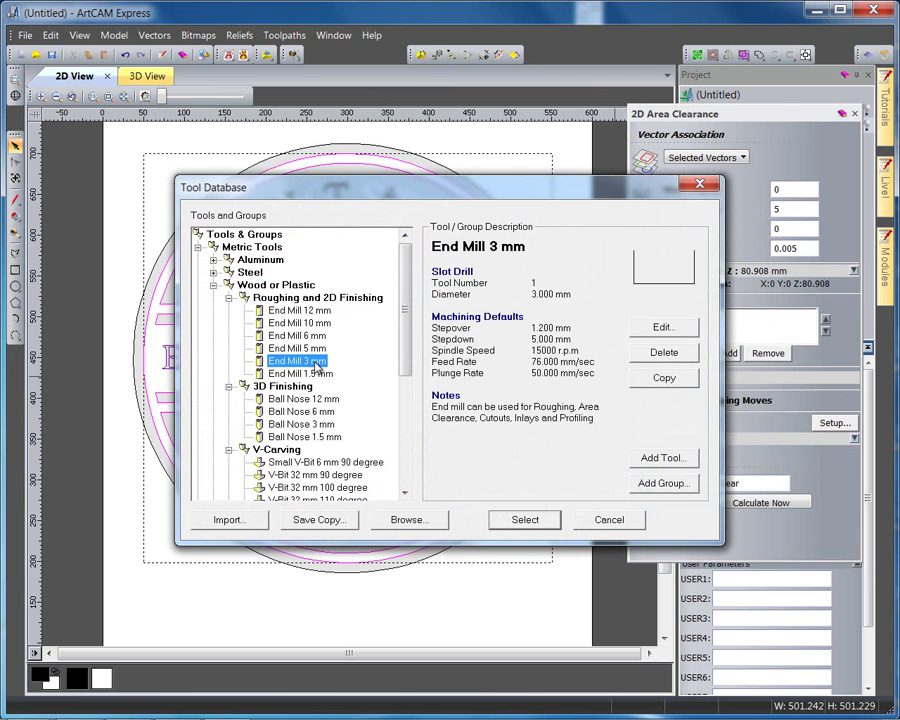
click(522, 520)
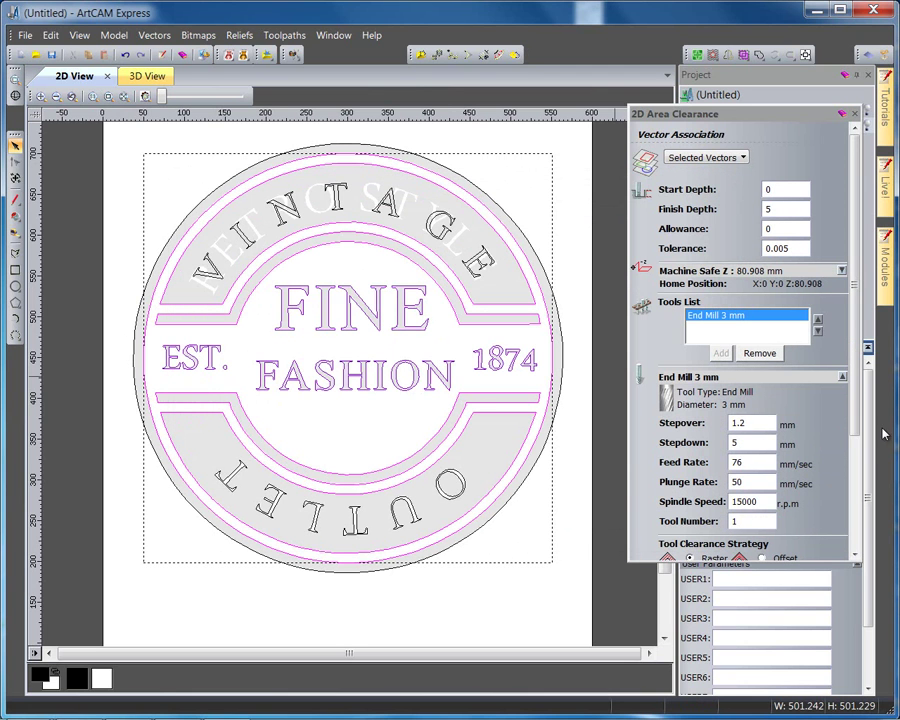
drag(855, 431, 857, 555)
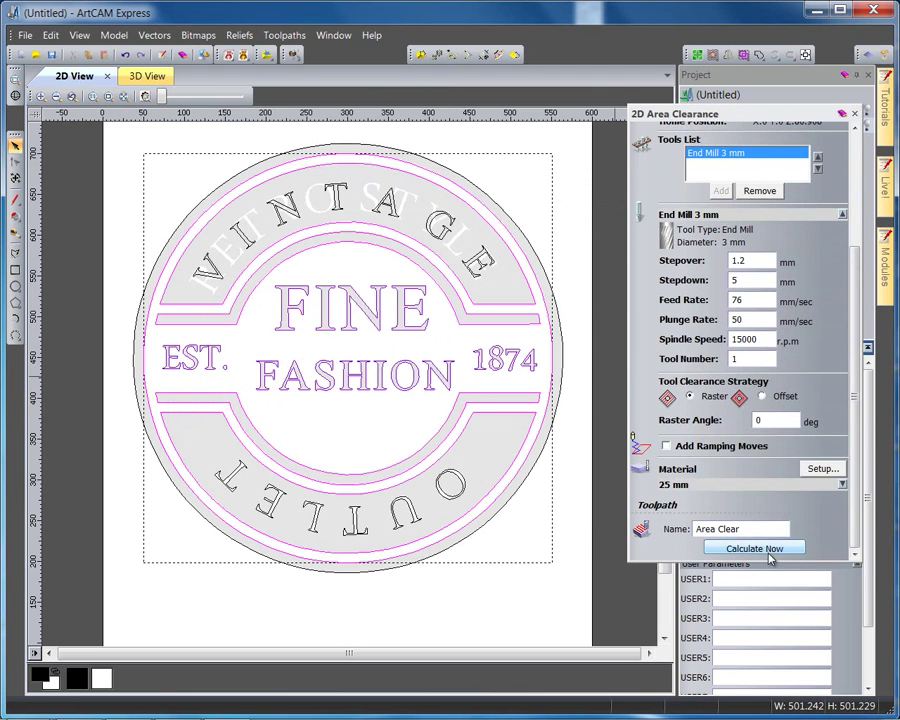
click(788, 545)
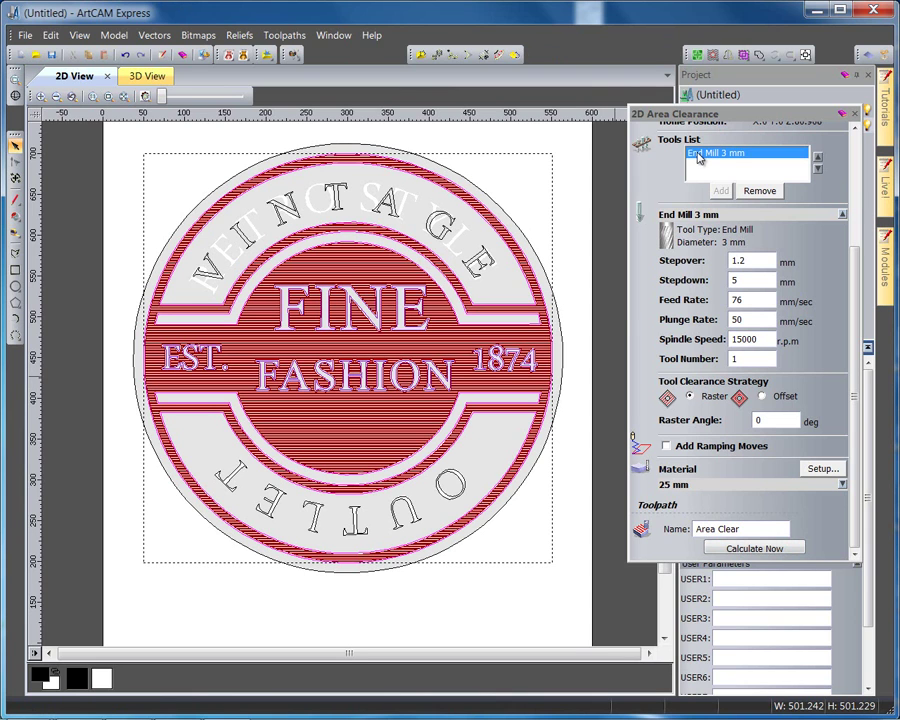
Step: Delete the old simulation and simulate the recalculated Area Clear toolpath in 3D
click(853, 115)
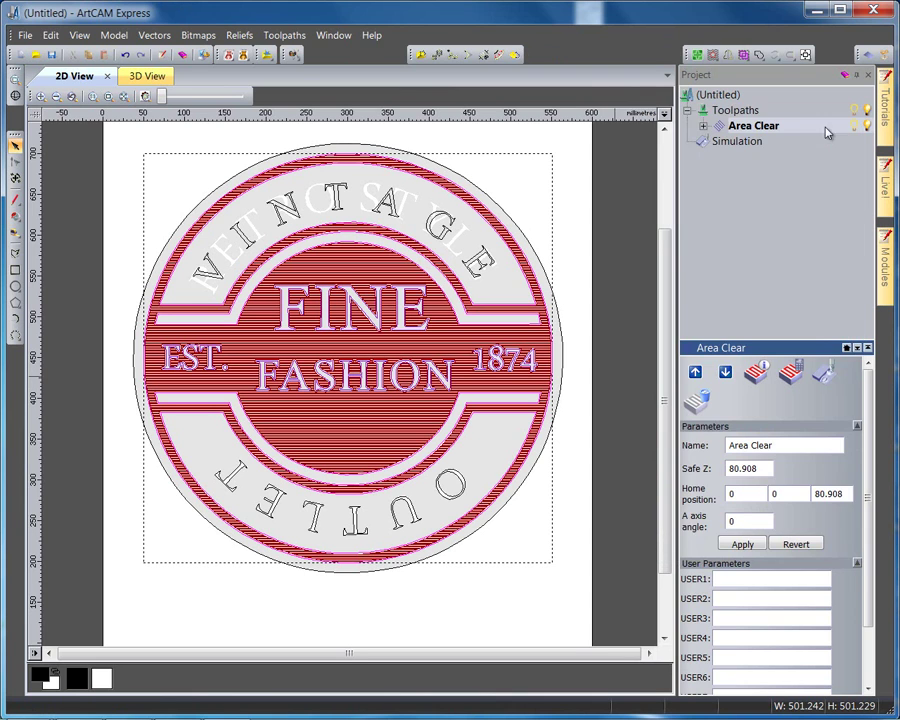
click(140, 76)
right_click(733, 143)
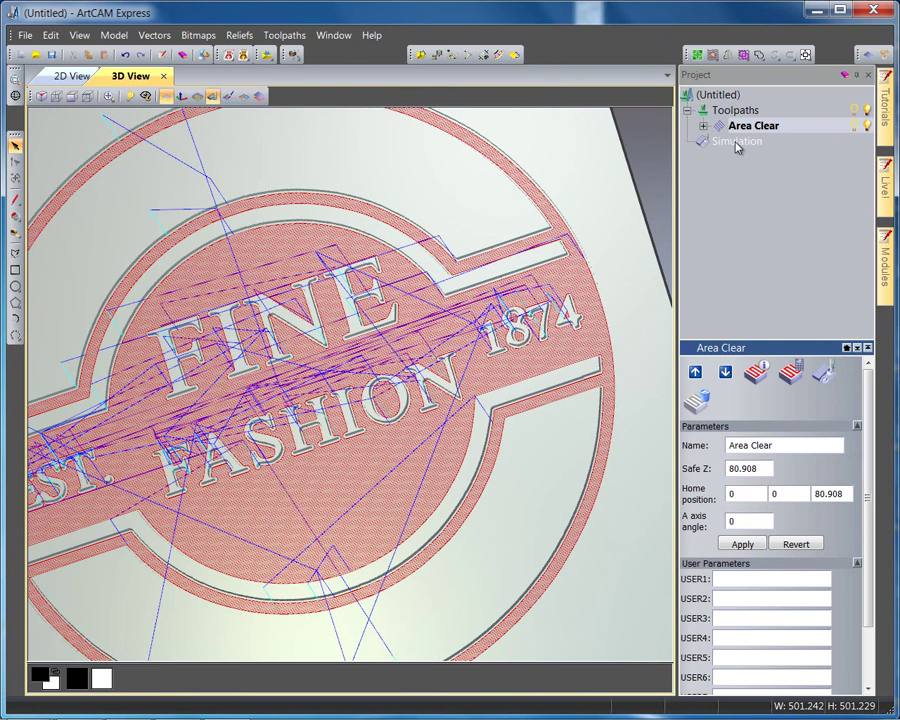
click(776, 196)
right_click(745, 125)
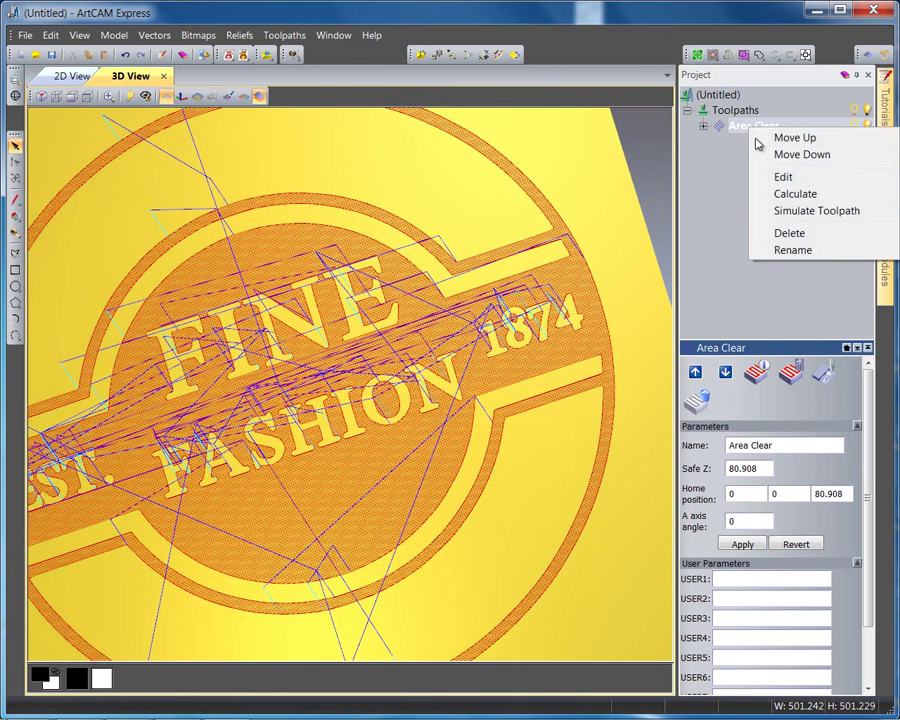
click(790, 211)
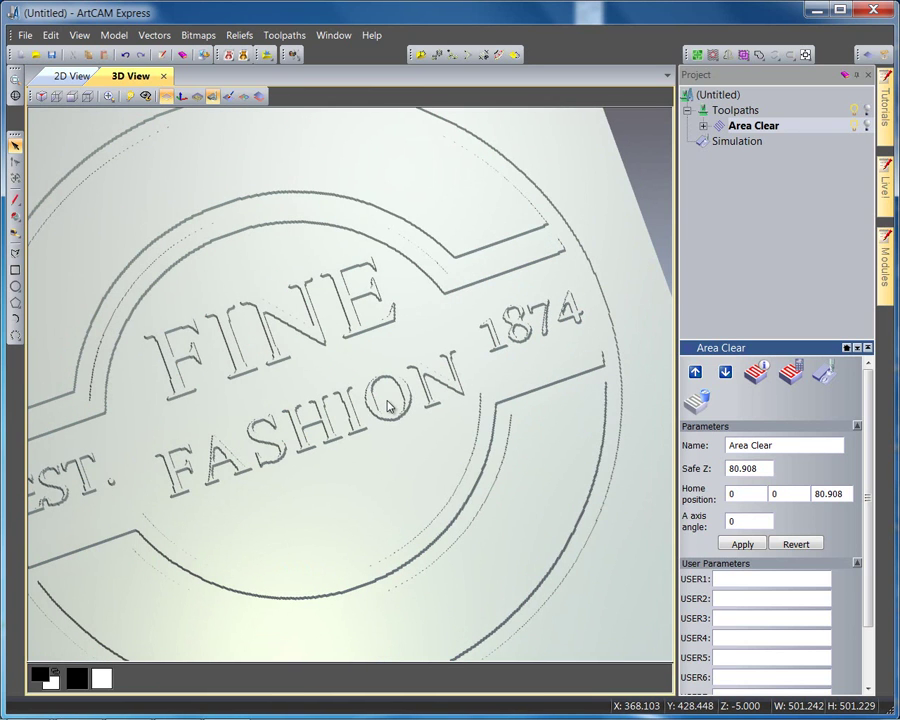
scroll(370, 420, down, 1)
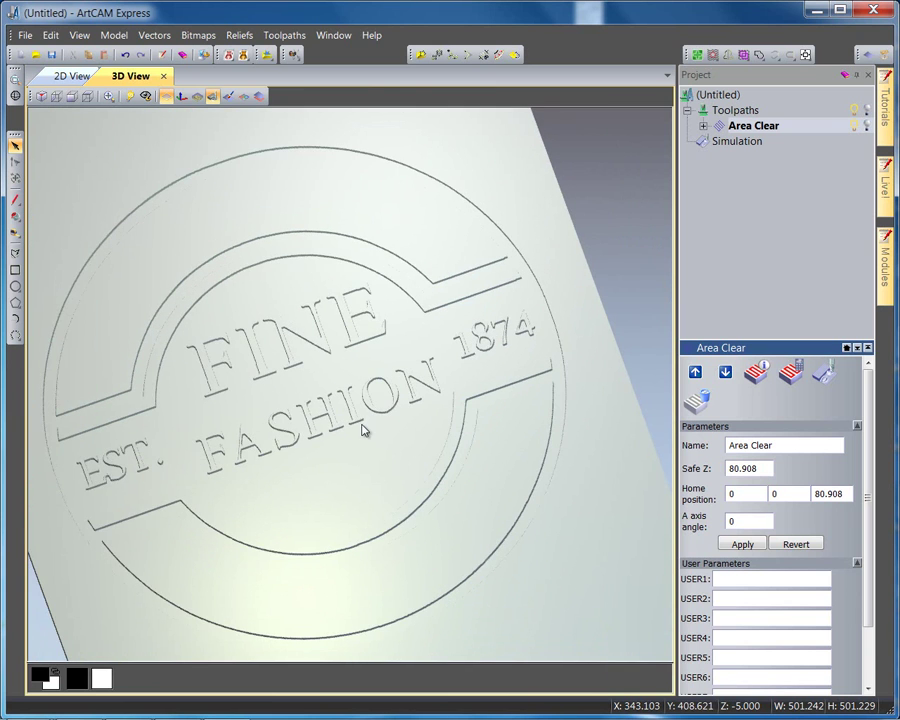
scroll(355, 426, up, 2)
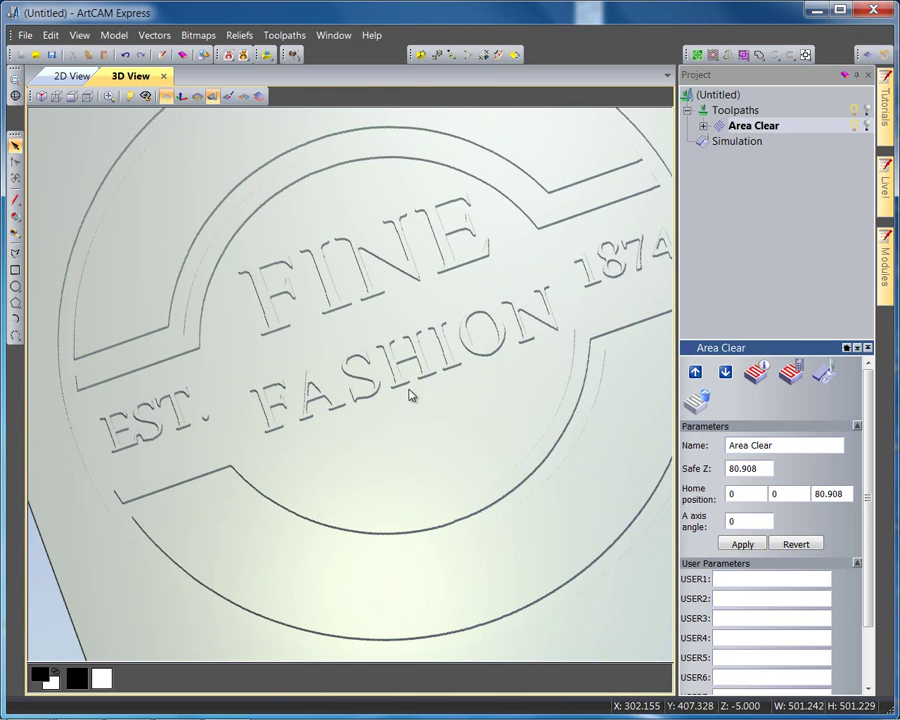
Step: Hide the Area Clear preview, select the central FINE FASHION text, and turn the relief to show EST
click(66, 77)
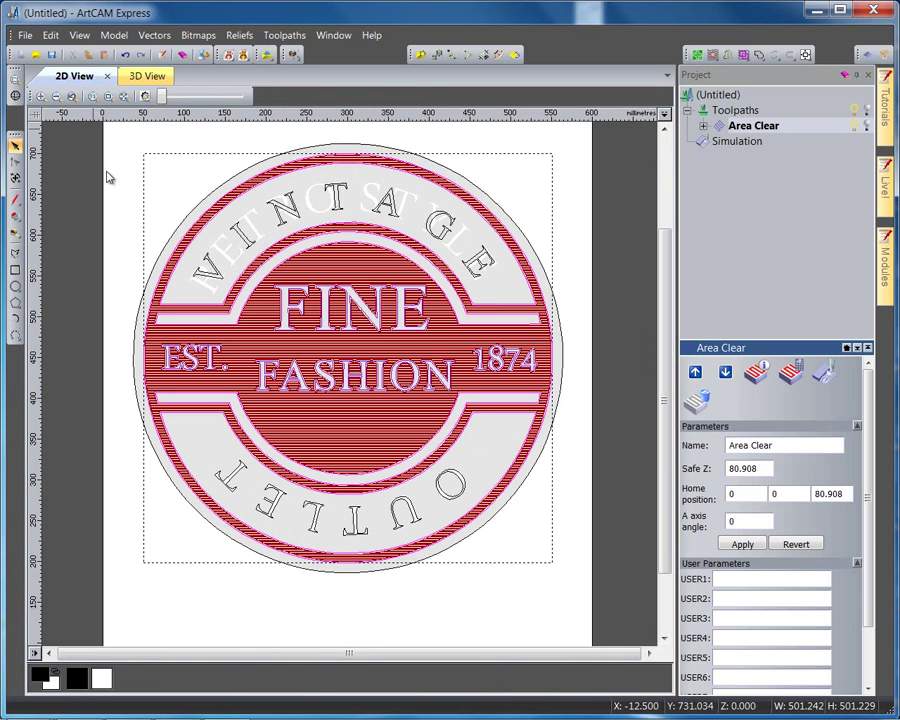
click(852, 127)
click(213, 387)
click(232, 368)
click(148, 76)
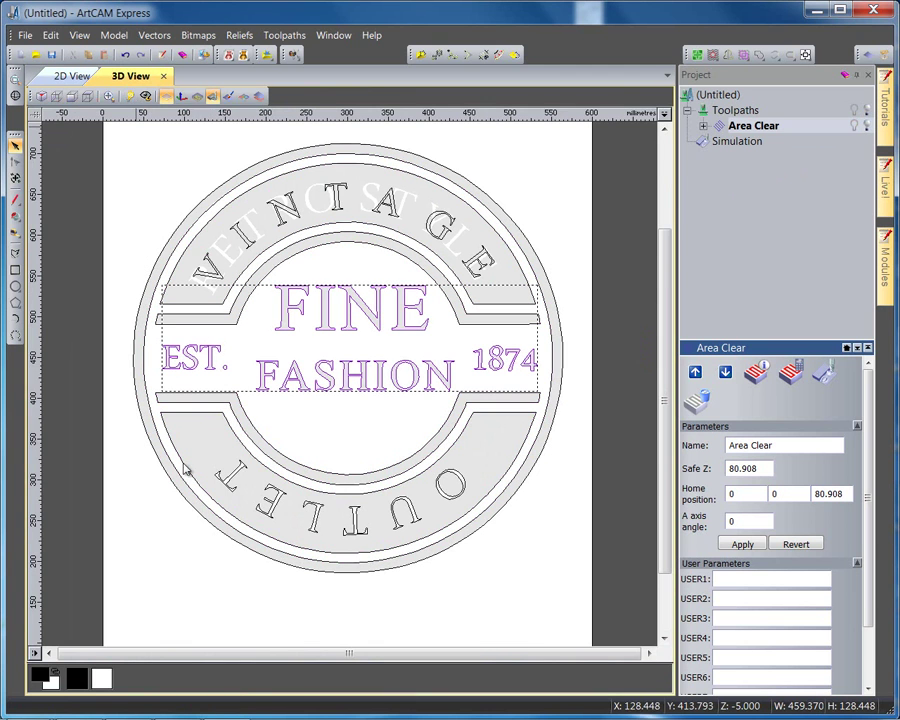
drag(145, 448, 450, 410)
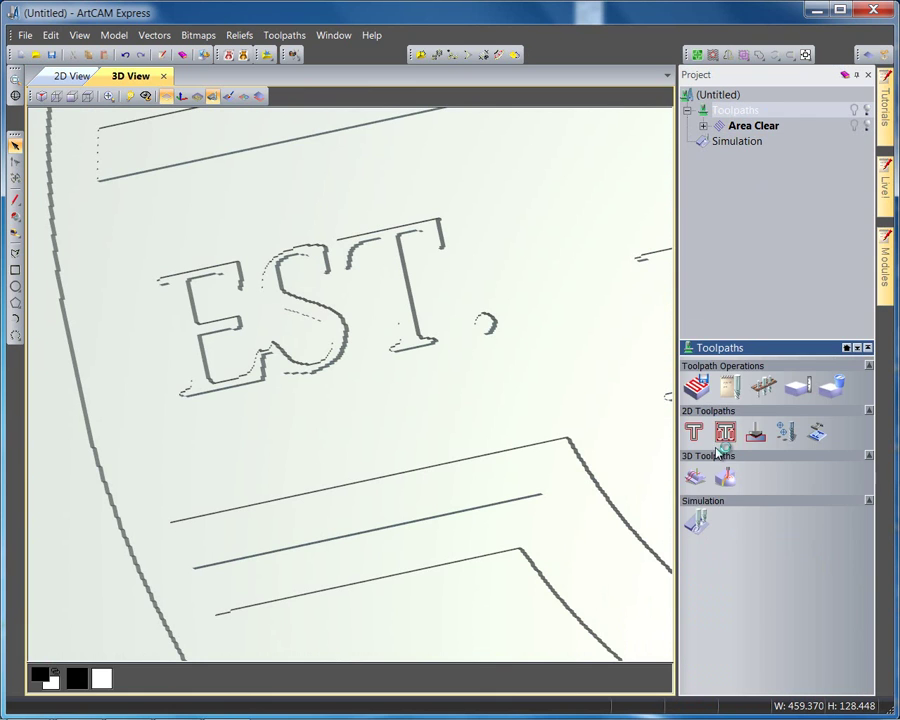
Step: Calculate a 2D Profile toolpath with End Mill 1.5 mm and simulate it around the lettering
click(716, 431)
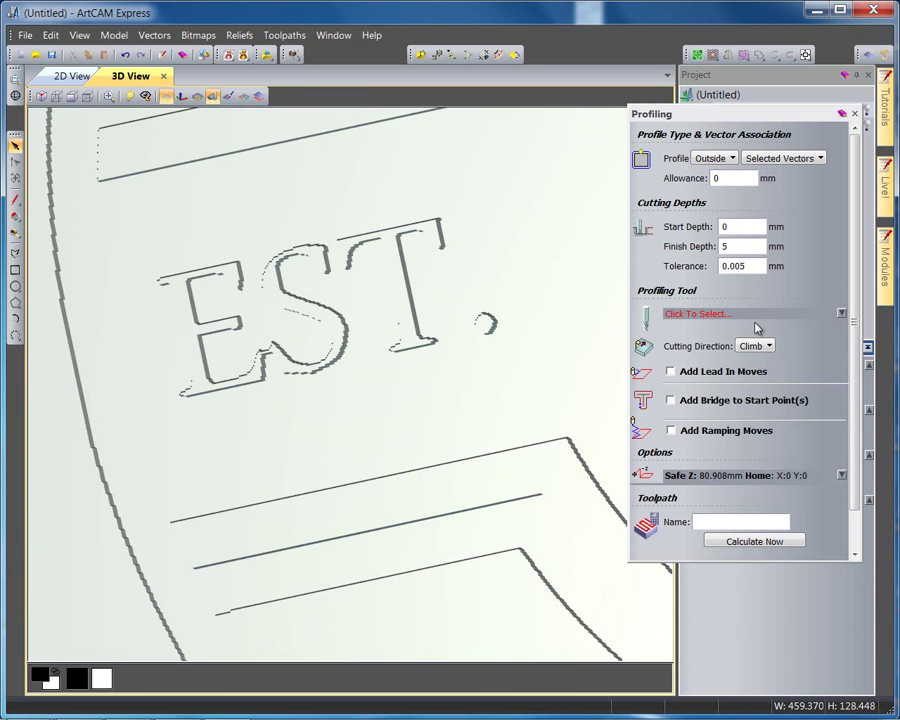
click(719, 316)
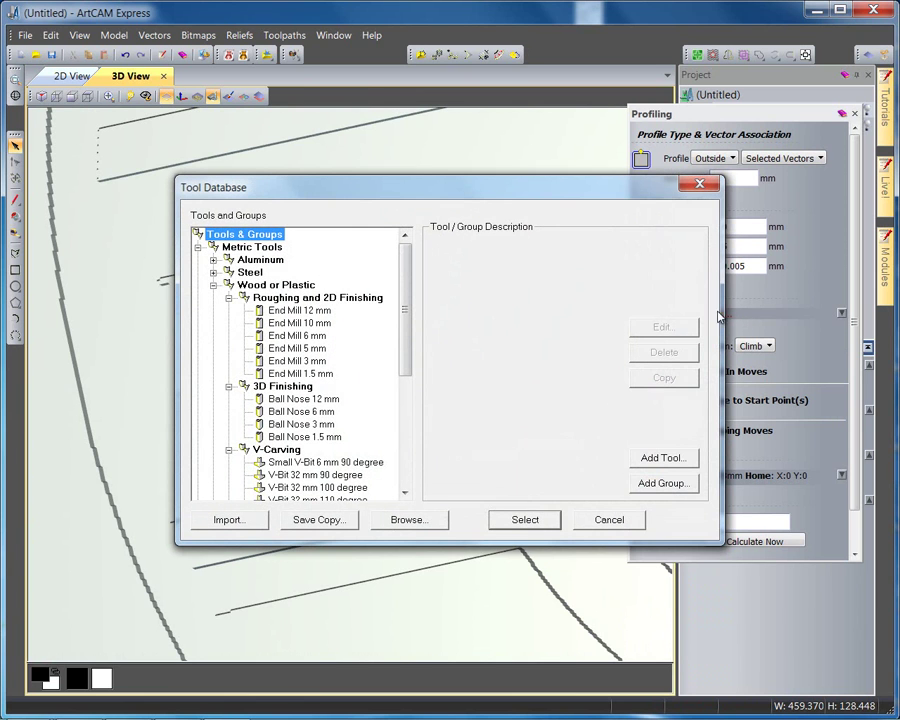
click(330, 374)
click(520, 518)
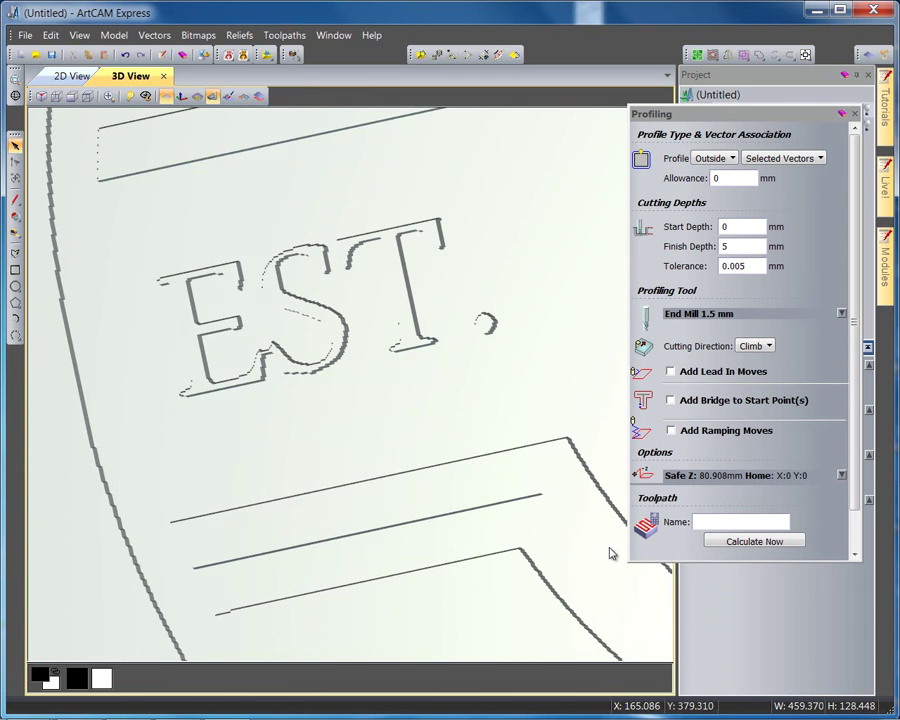
click(737, 545)
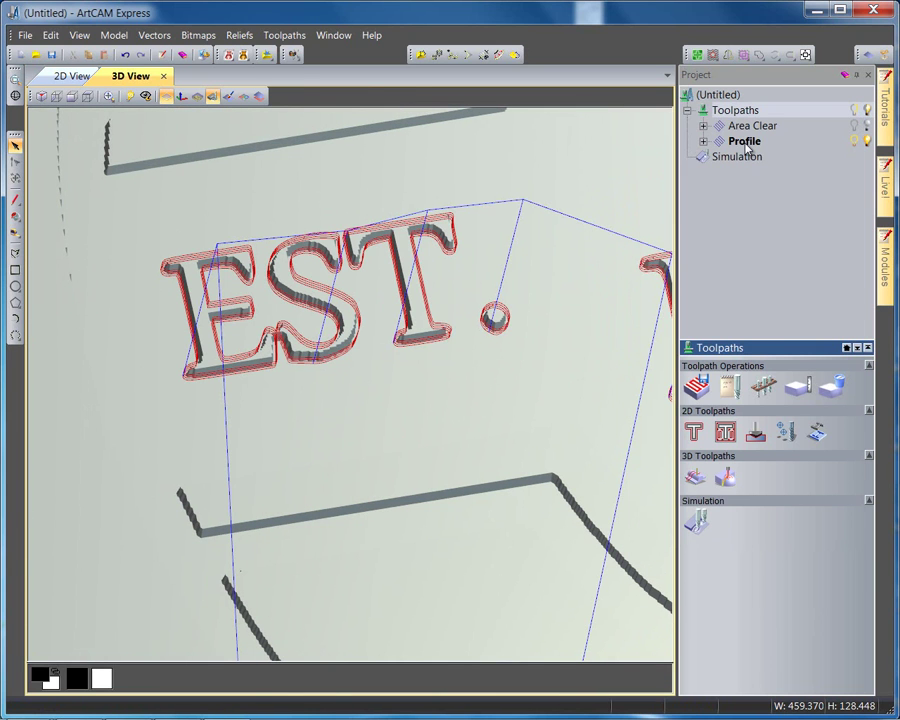
right_click(746, 143)
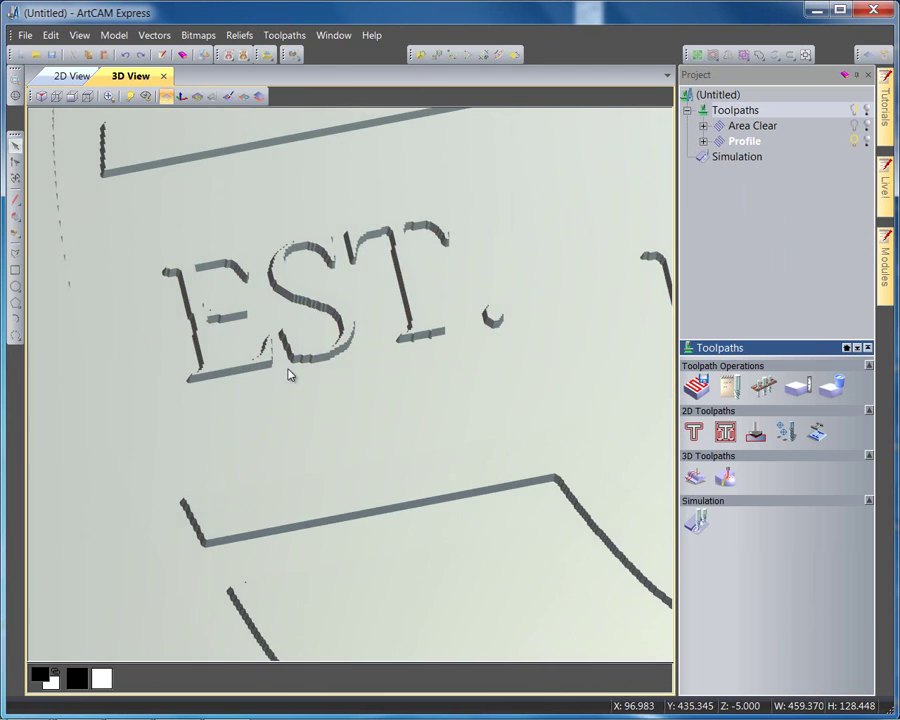
scroll(285, 380, down, 5)
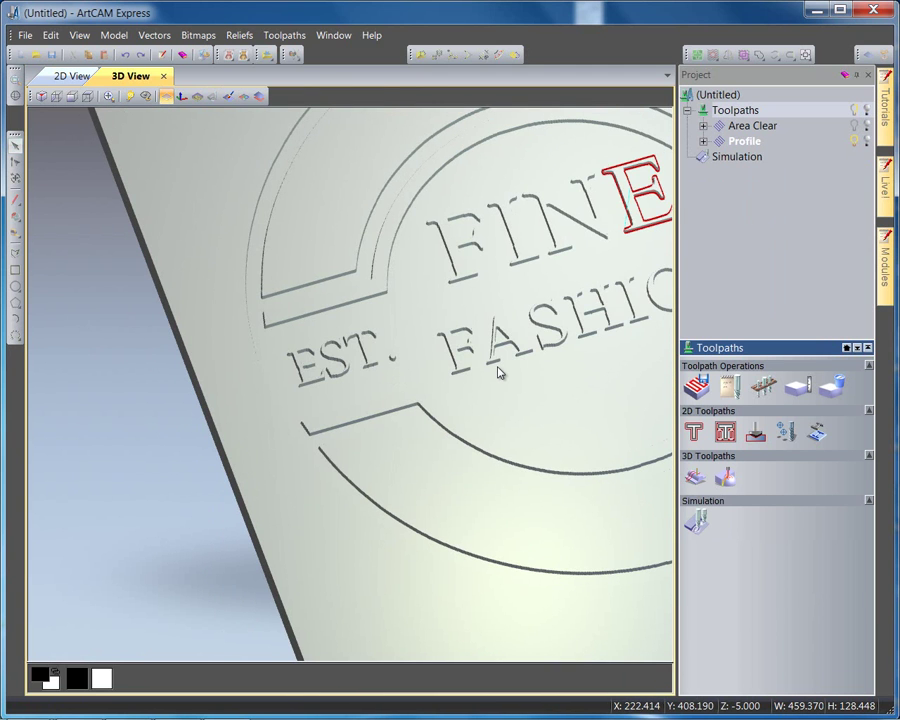
scroll(349, 377, down, 4)
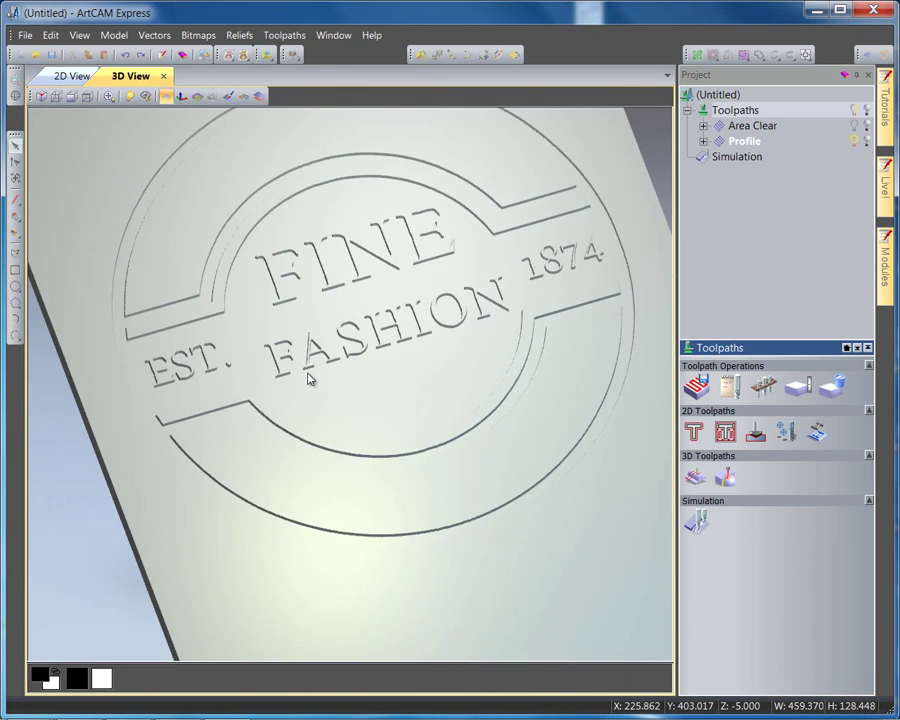
Step: Show the design vectors in 3D and select the VINTAGE and OUTLET text
click(245, 97)
click(227, 180)
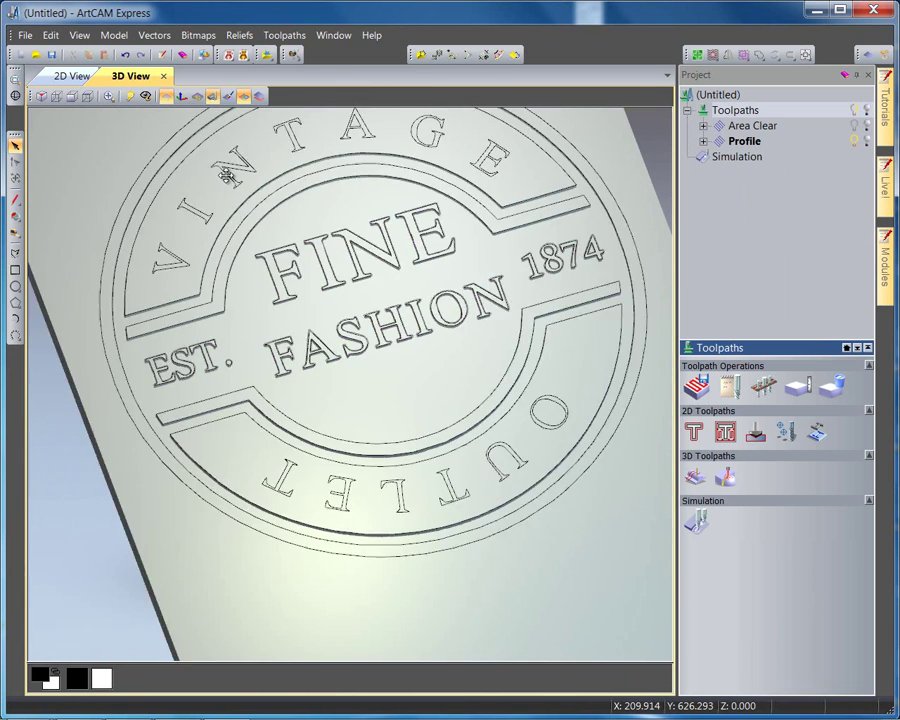
click(227, 175)
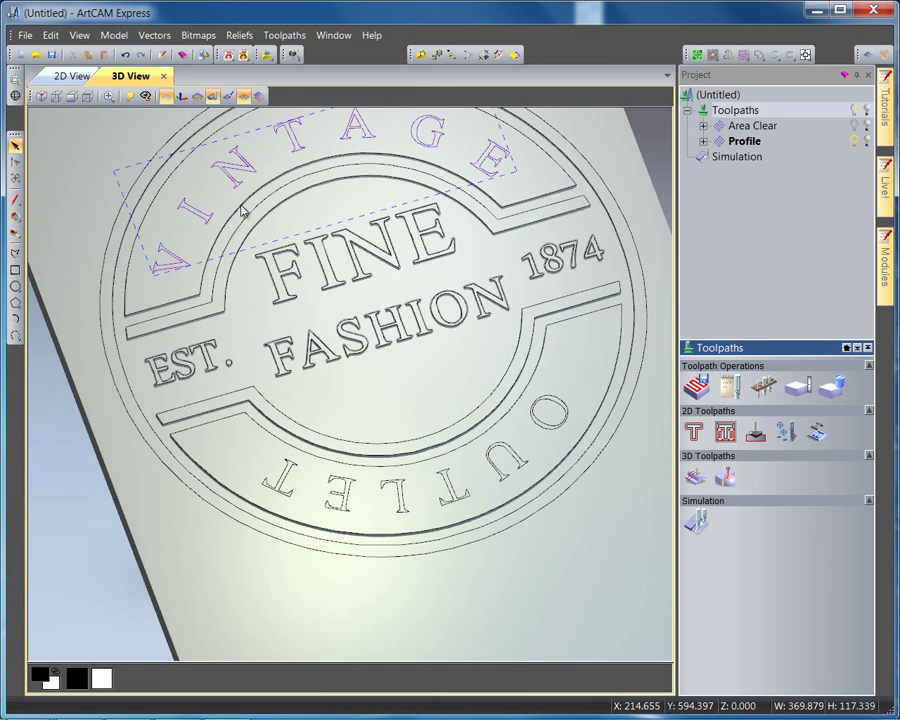
shift+click(287, 474)
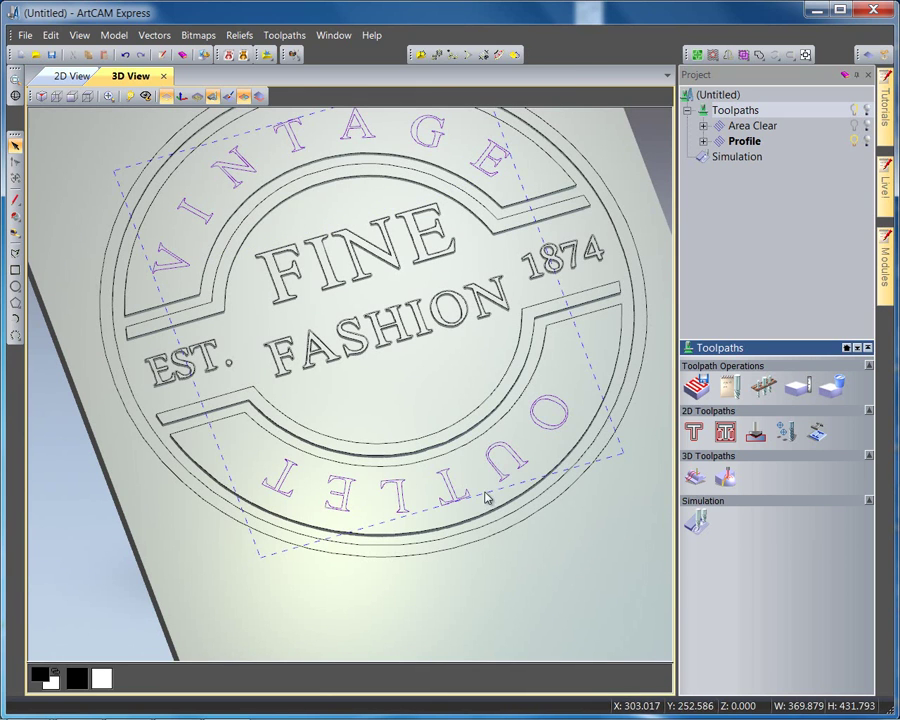
Step: Calculate a V-Bit Carving toolpath, 4 mm maximum depth, with the Small V-Bit 6 mm 90 degree
click(757, 434)
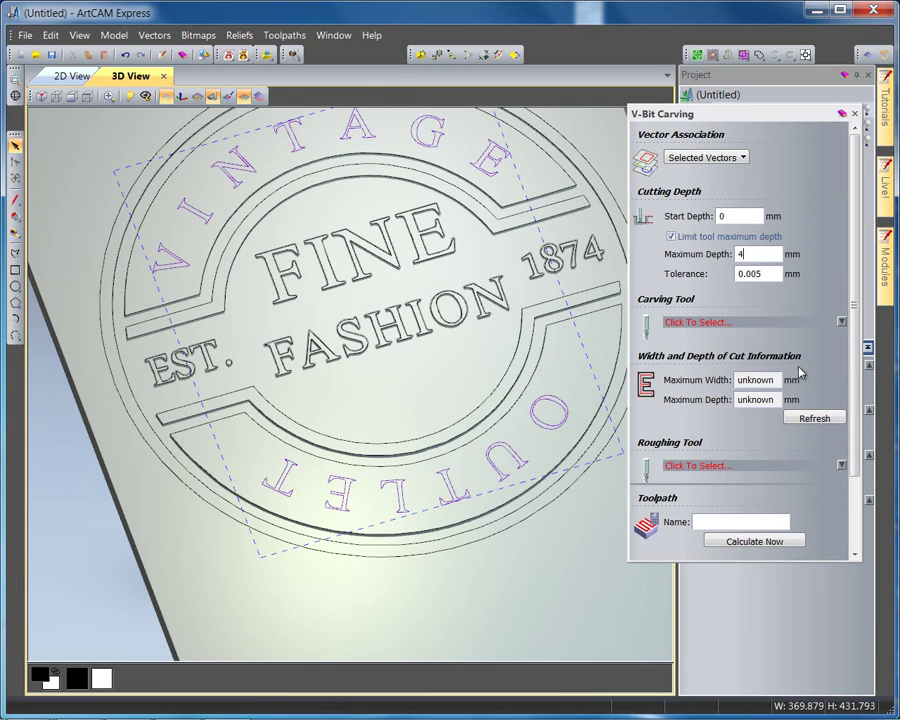
click(792, 325)
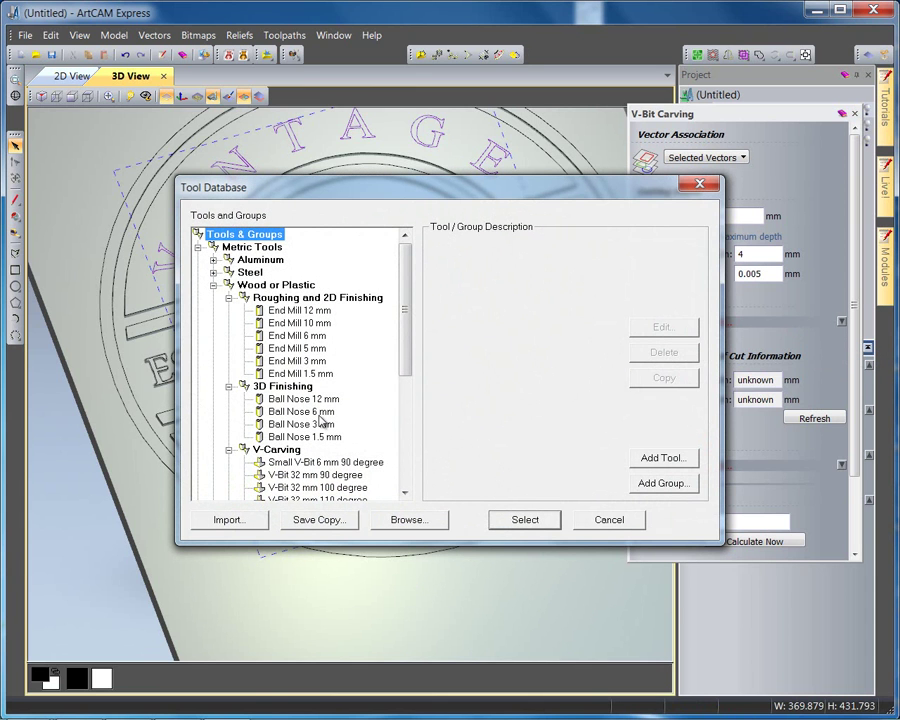
click(325, 463)
click(524, 520)
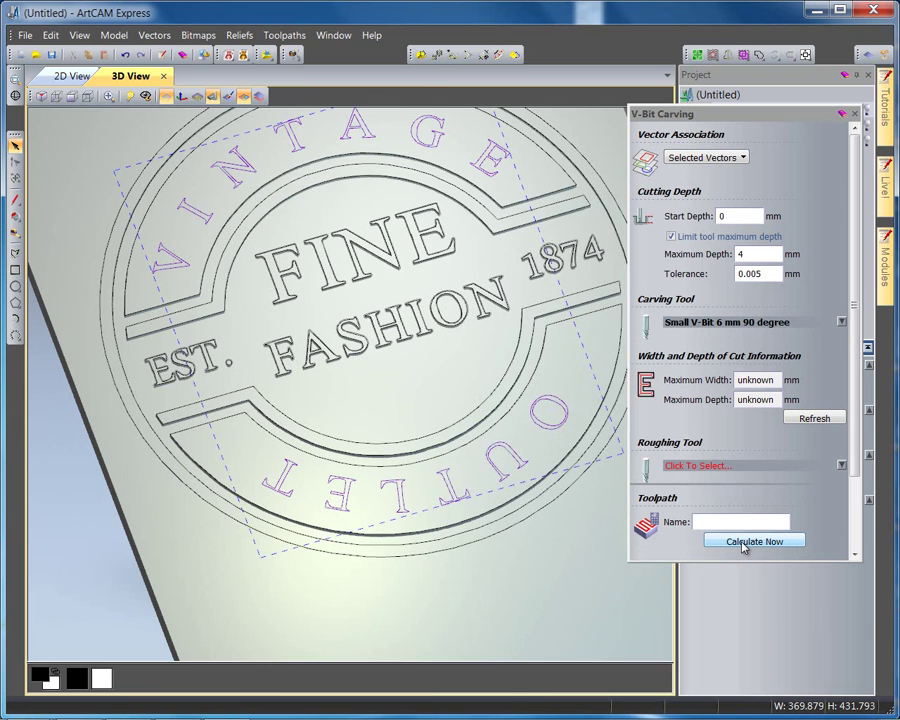
click(743, 542)
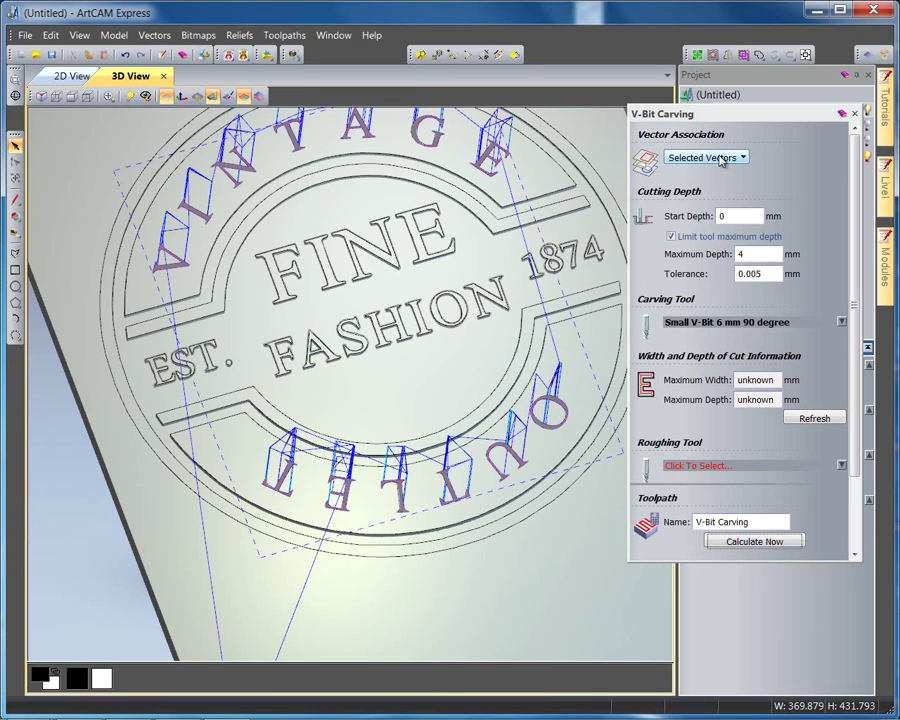
click(856, 114)
right_click(760, 160)
Step: Simulate the V-Bit Carving toolpath and orbit the 3D view to inspect the carved VINTAGE and OUTLET
click(812, 250)
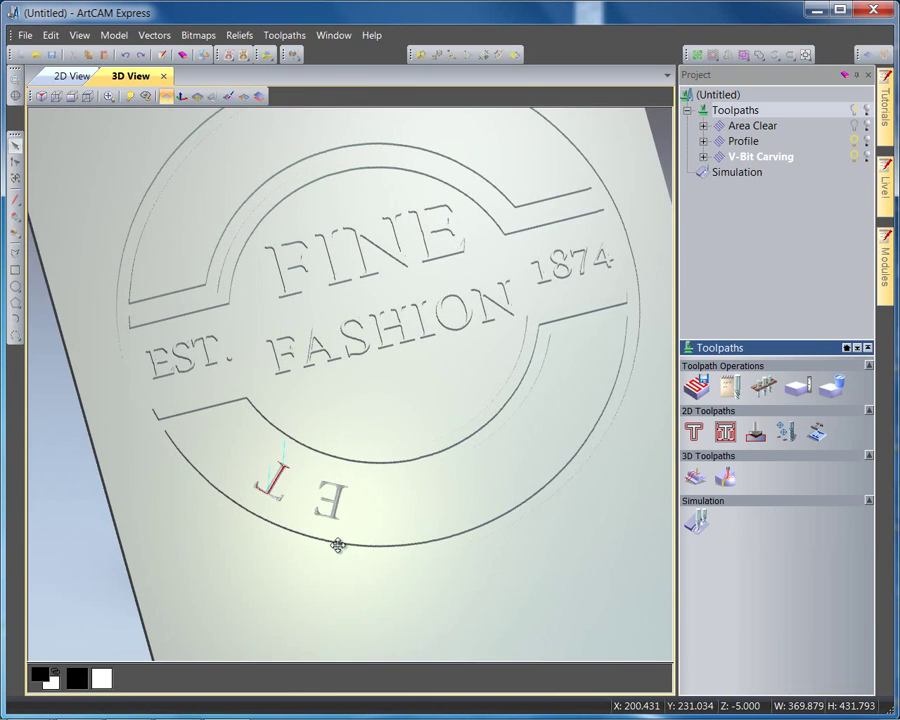
scroll(334, 540, up, 5)
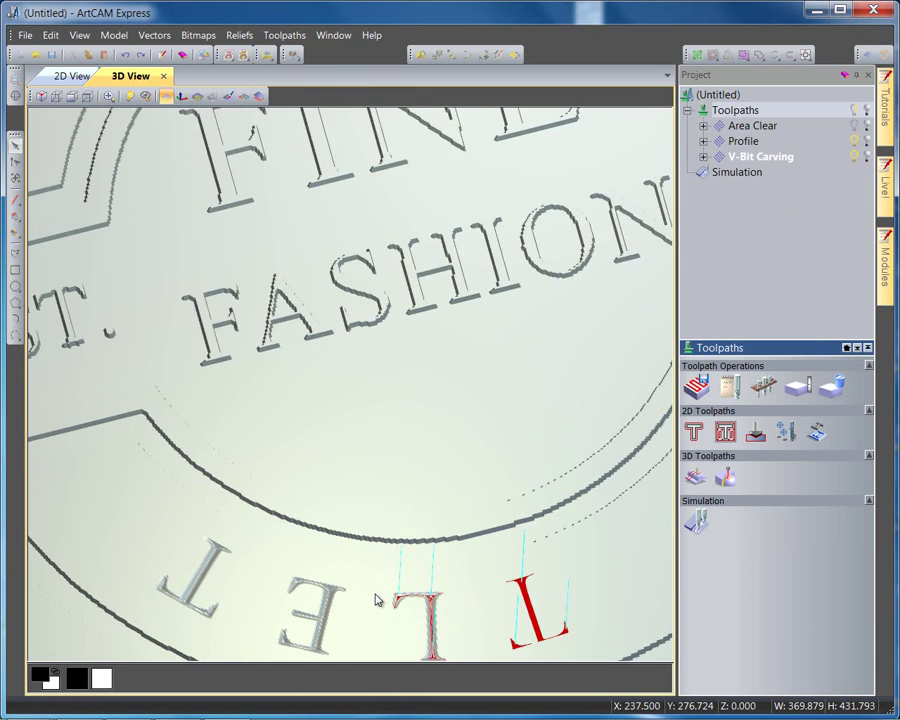
drag(375, 596, 326, 577)
scroll(338, 578, down, 2)
drag(368, 540, 390, 505)
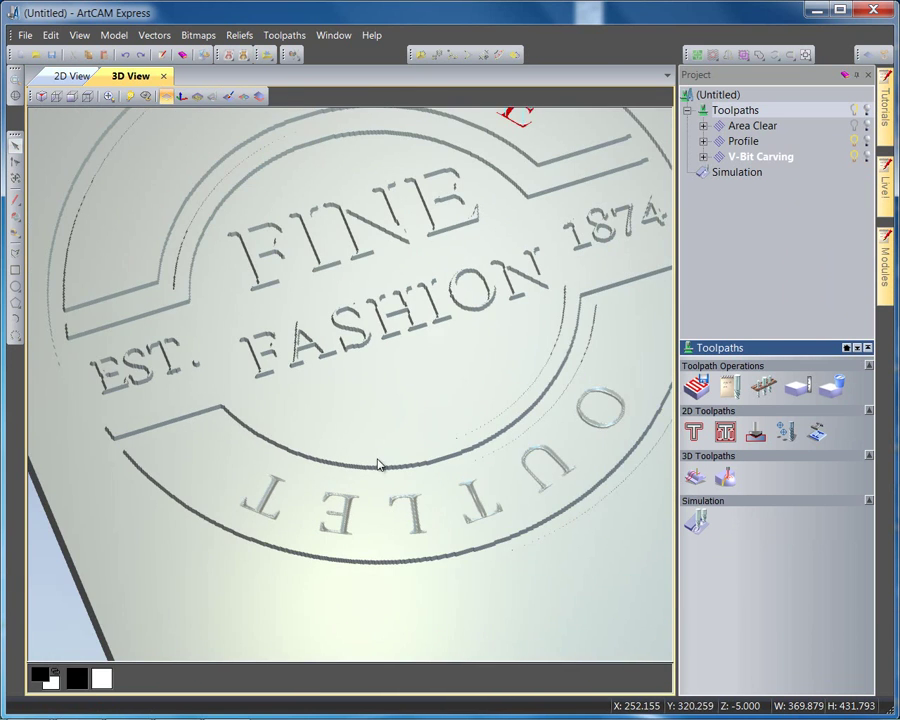
scroll(380, 472, down, 3)
drag(380, 472, 450, 476)
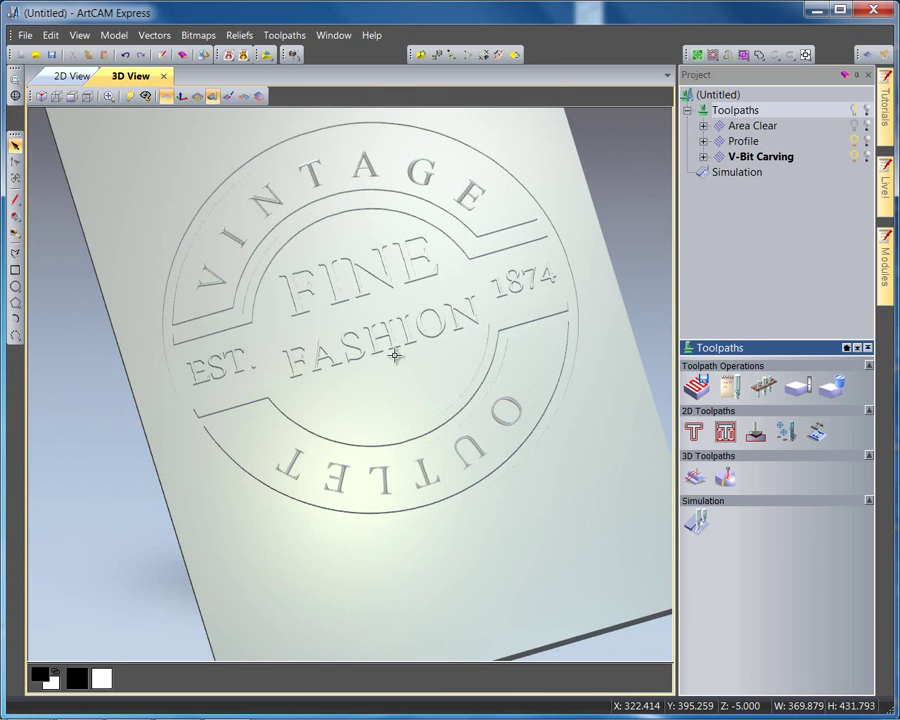
Step: Create a 25 mm deep outside profile, Profile 1, with End Mill 12 mm around the outer circle
click(245, 100)
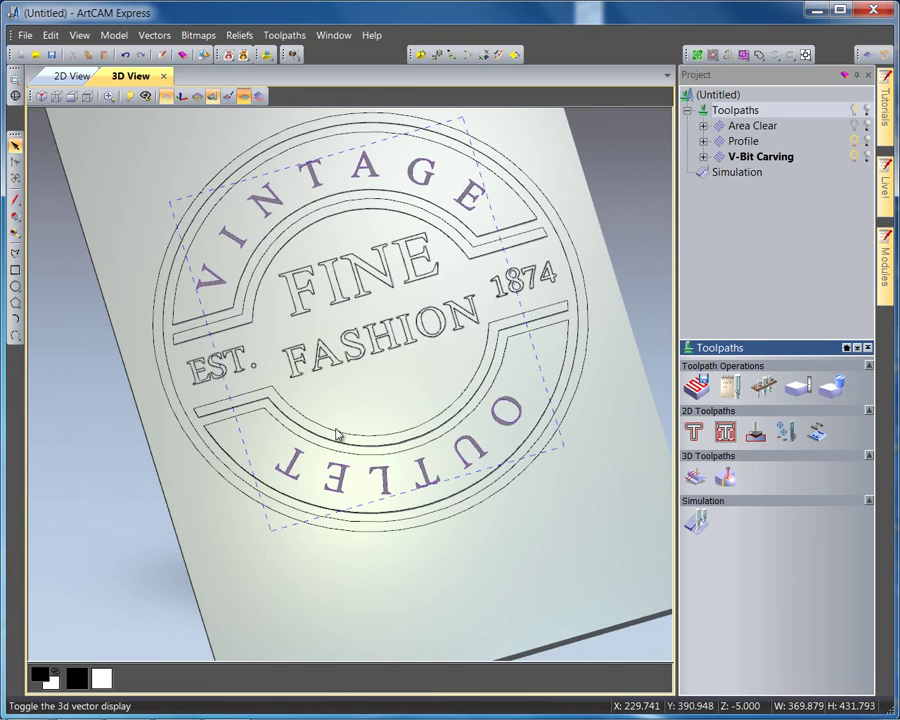
click(472, 514)
click(472, 514)
click(694, 432)
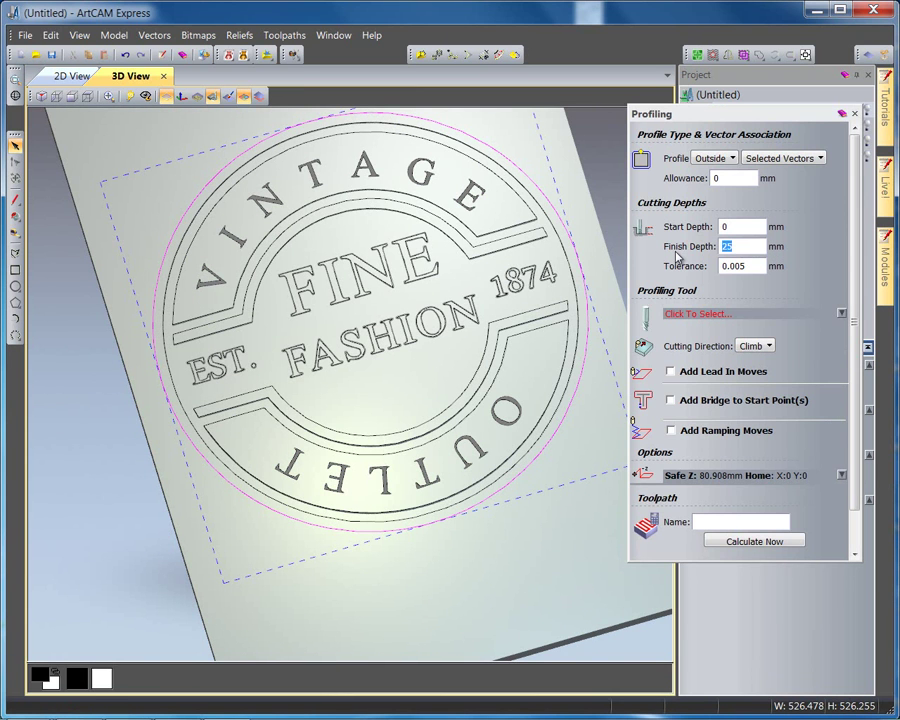
click(693, 316)
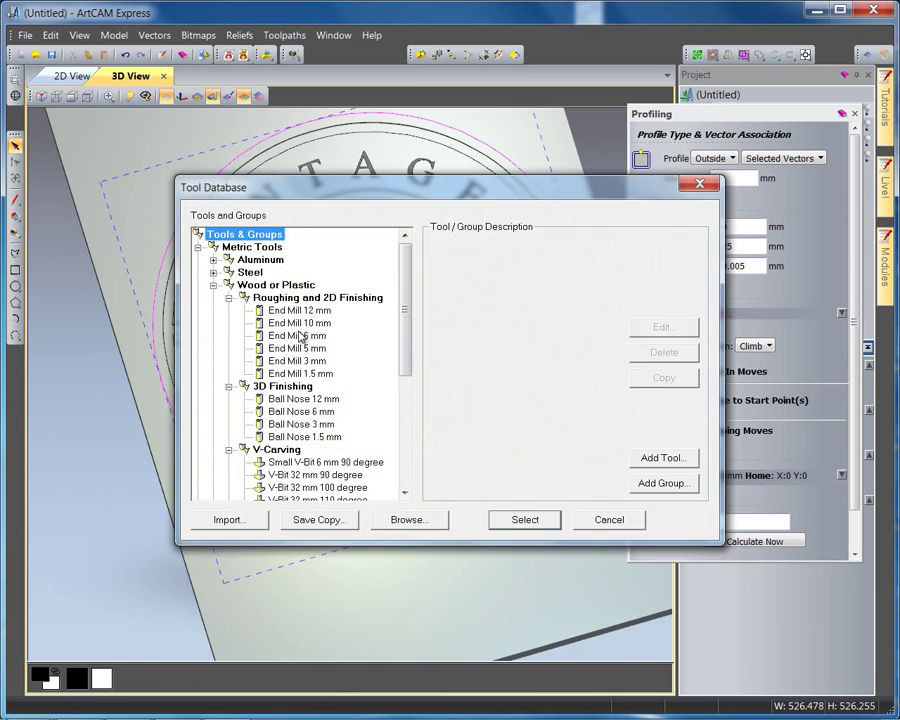
click(300, 311)
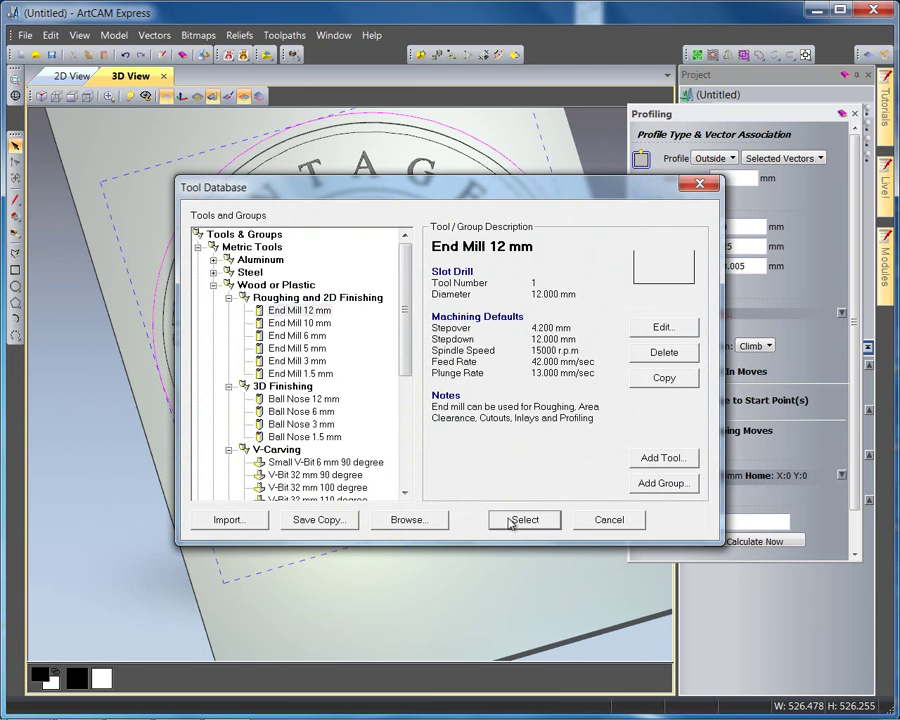
click(520, 519)
click(727, 542)
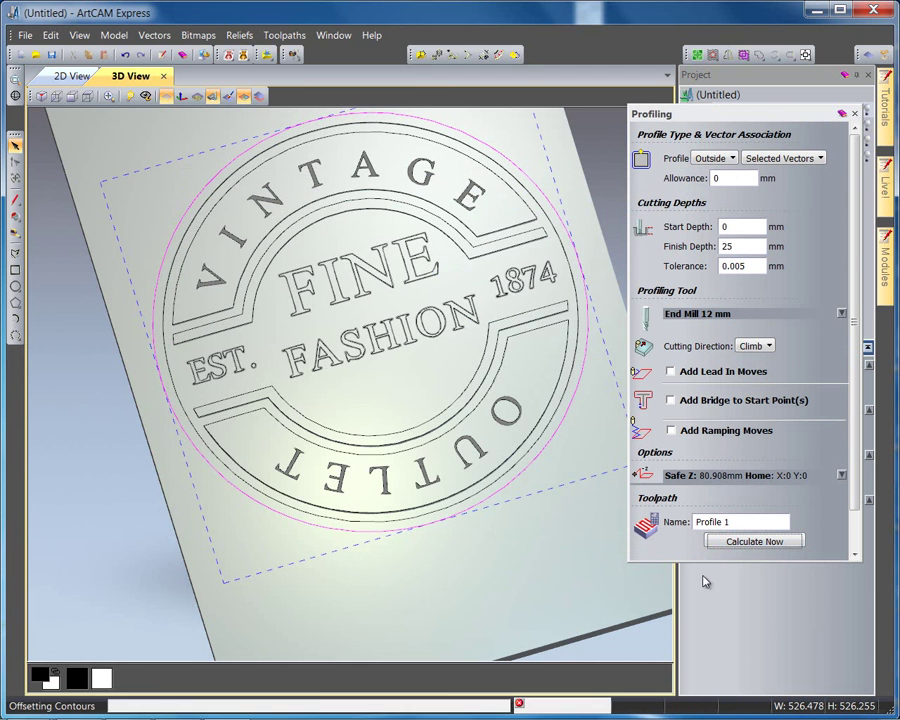
click(854, 113)
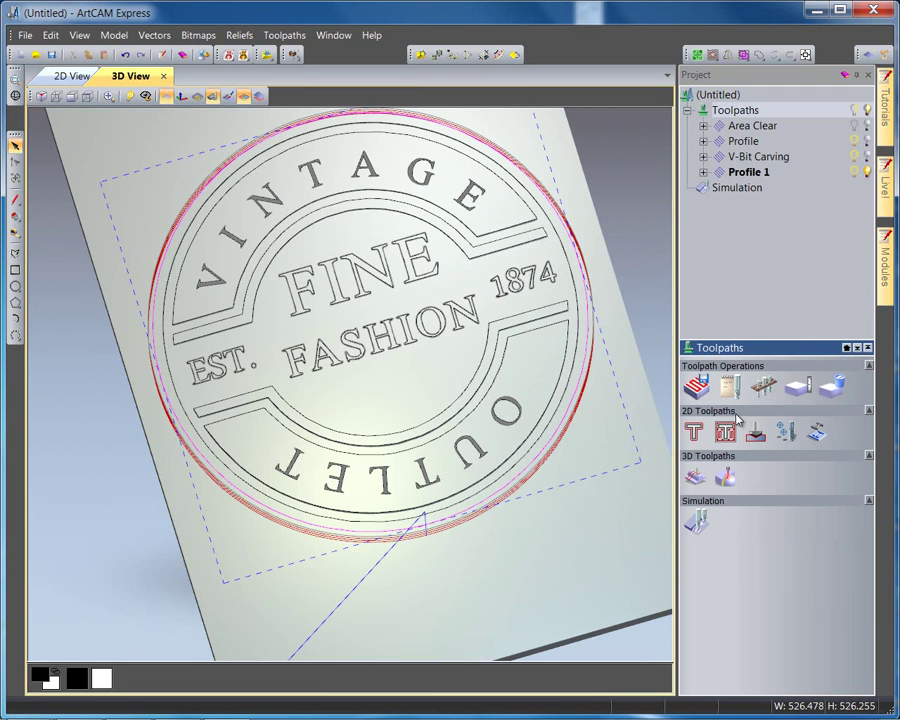
Step: Simulate Profile 1 and view the badge's round outer cutout at an oblique angle
right_click(735, 189)
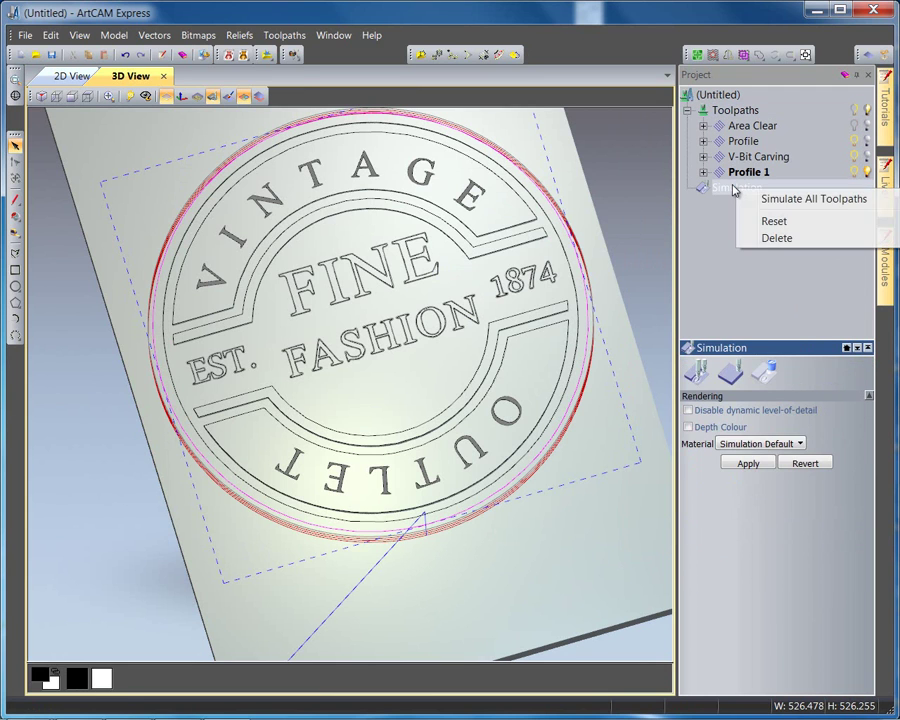
click(734, 186)
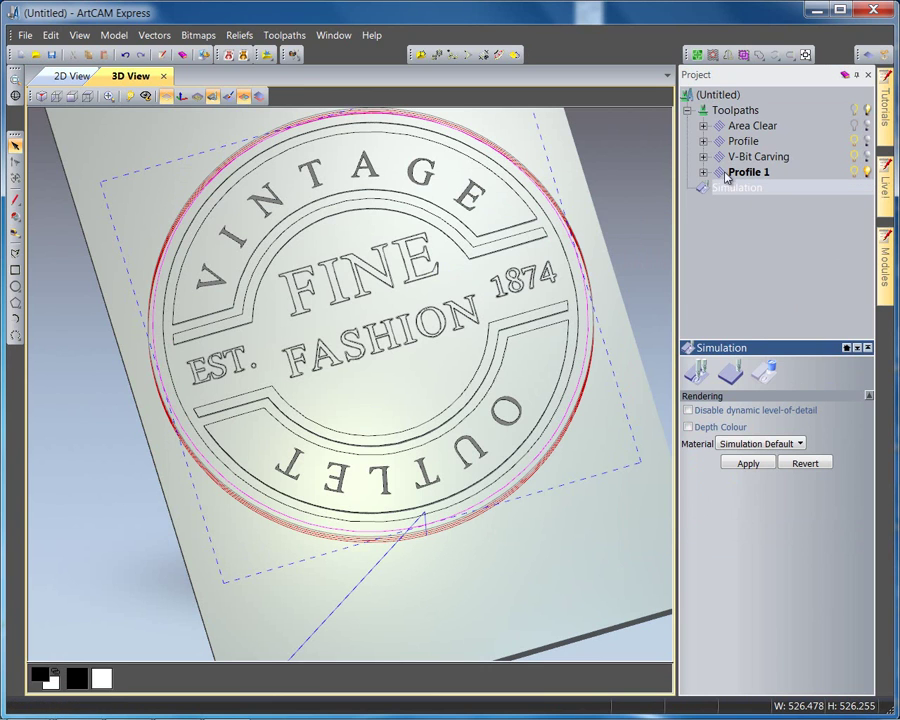
right_click(742, 174)
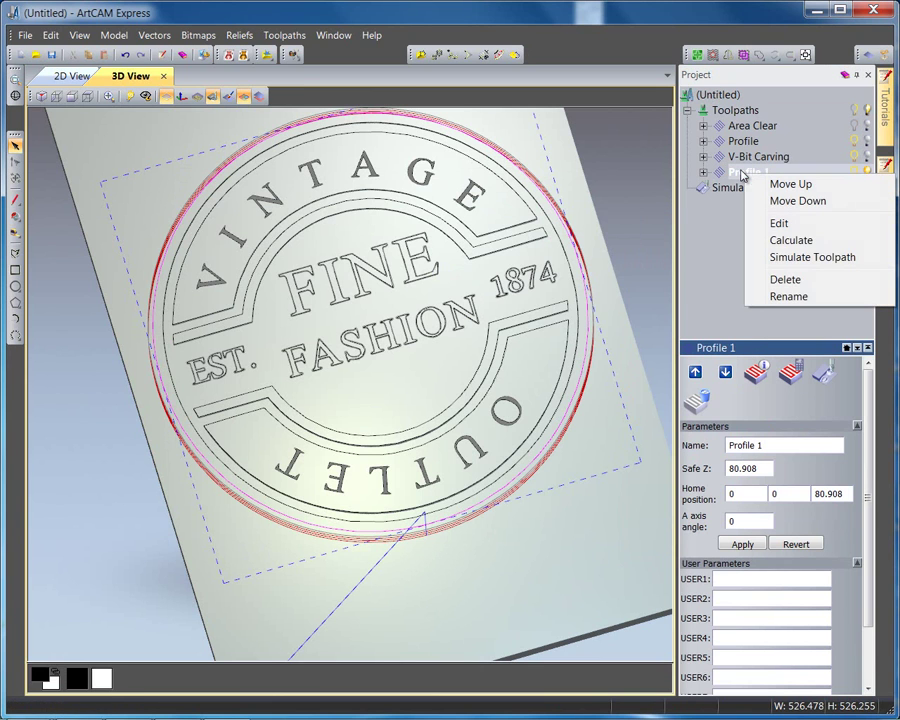
click(740, 258)
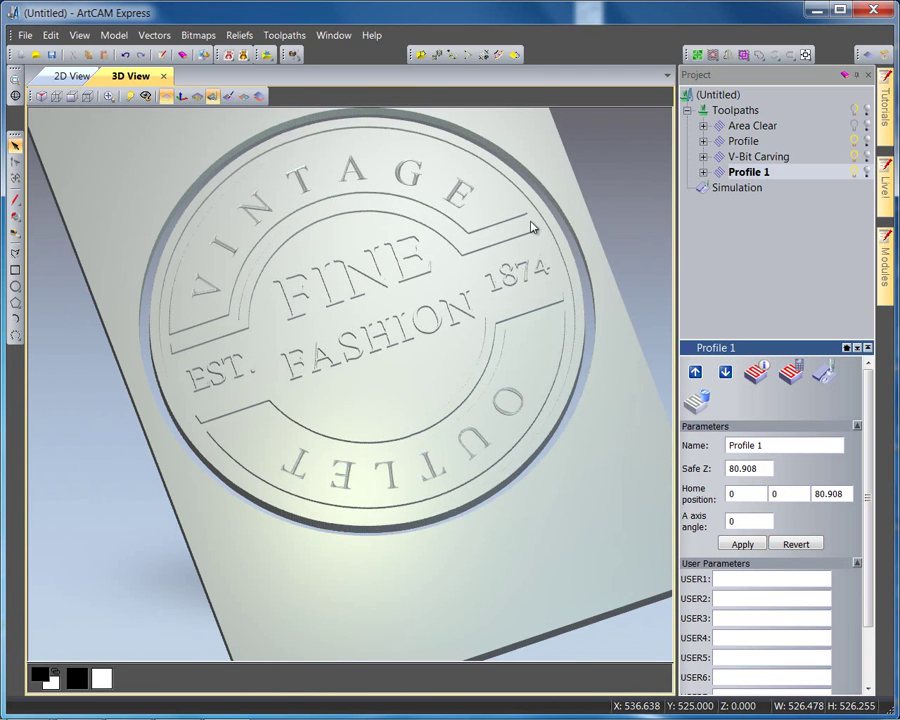
drag(344, 366, 330, 440)
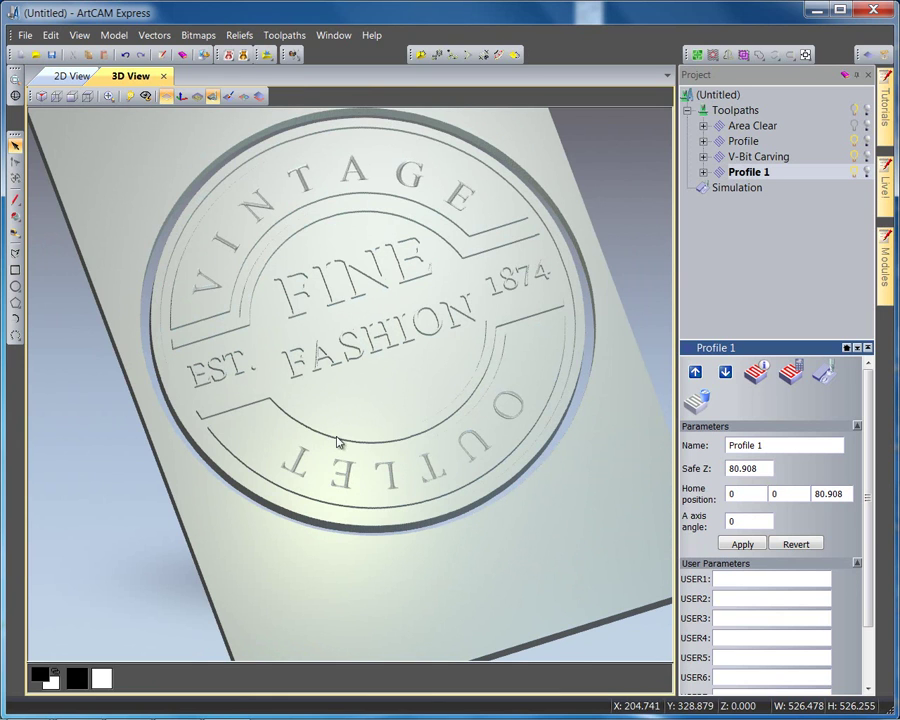
Step: Start Save Toolpaths As and add Area Clear, Profile and V-Bit Carving to the save list
right_click(714, 112)
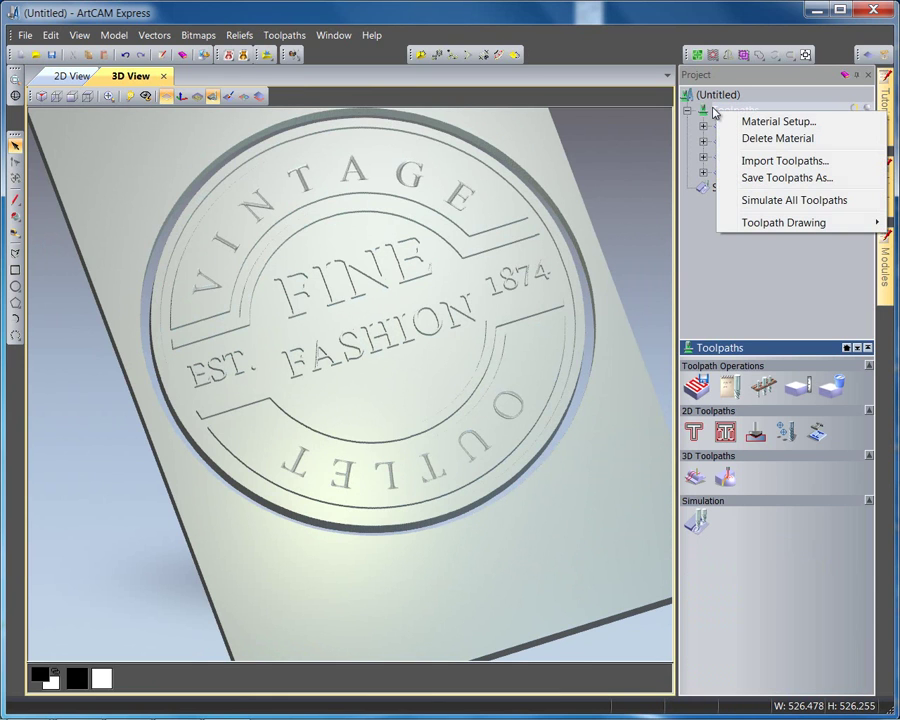
click(762, 182)
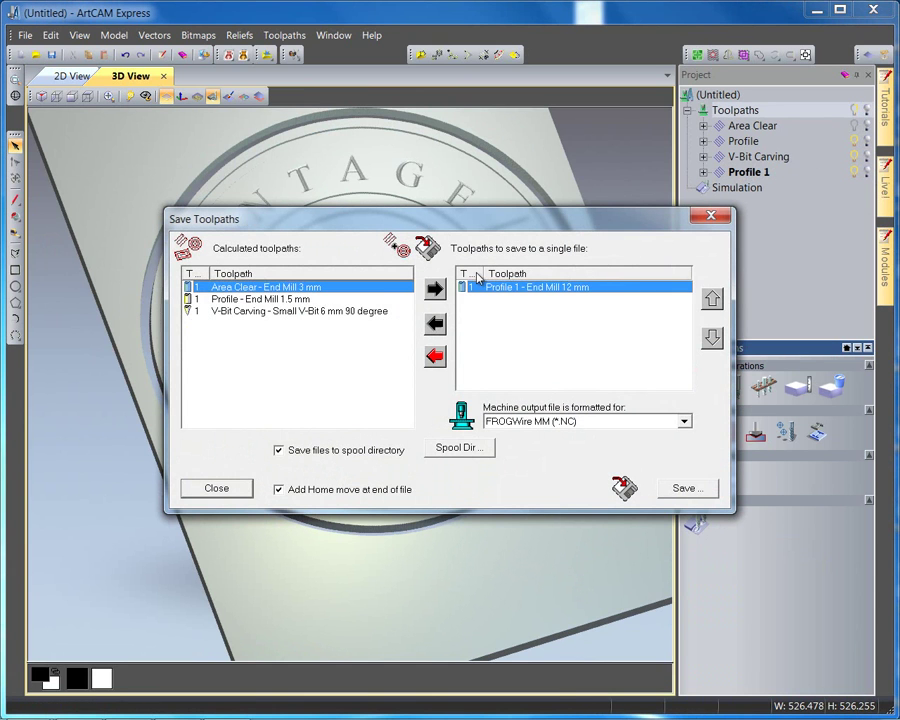
click(435, 289)
click(435, 289)
click(435, 289)
click(522, 421)
click(614, 380)
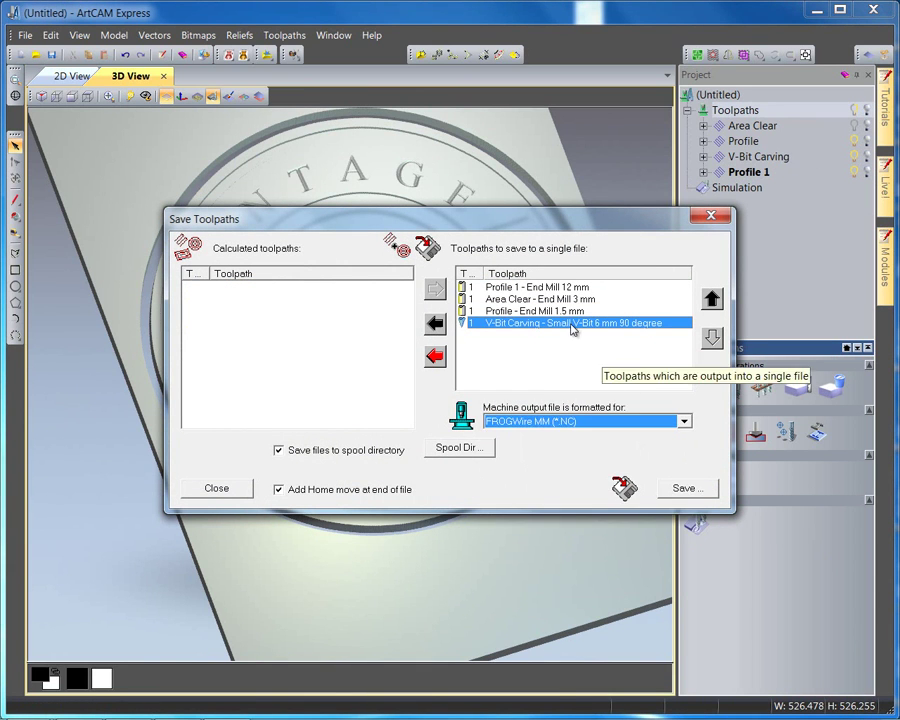
Step: Reorder the list: V-Bit Carving after Area Clear, Profile 1 last
click(709, 298)
click(555, 288)
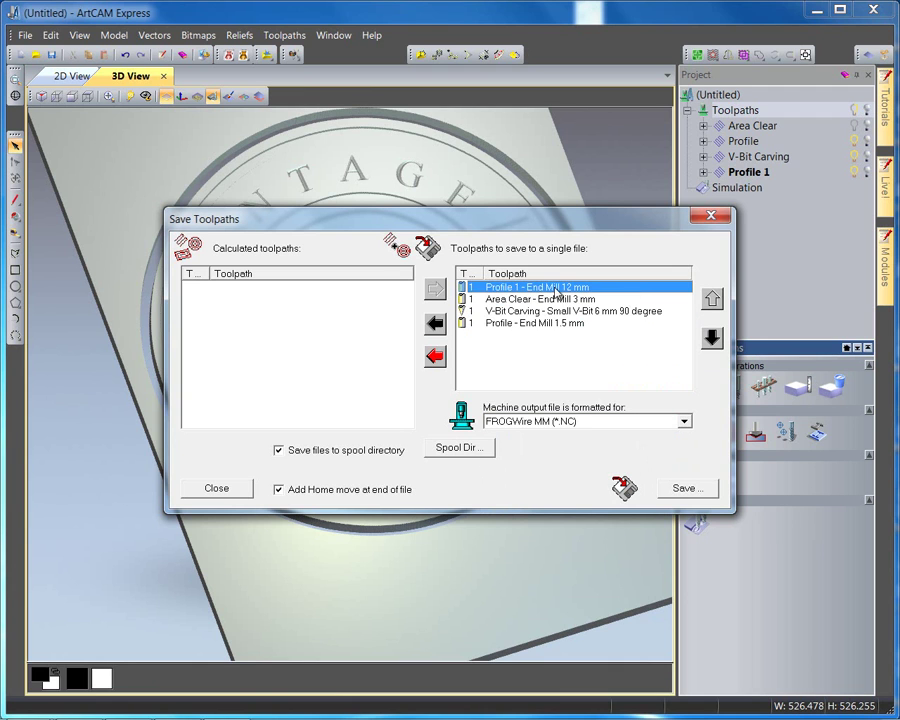
click(712, 340)
click(712, 340)
click(712, 340)
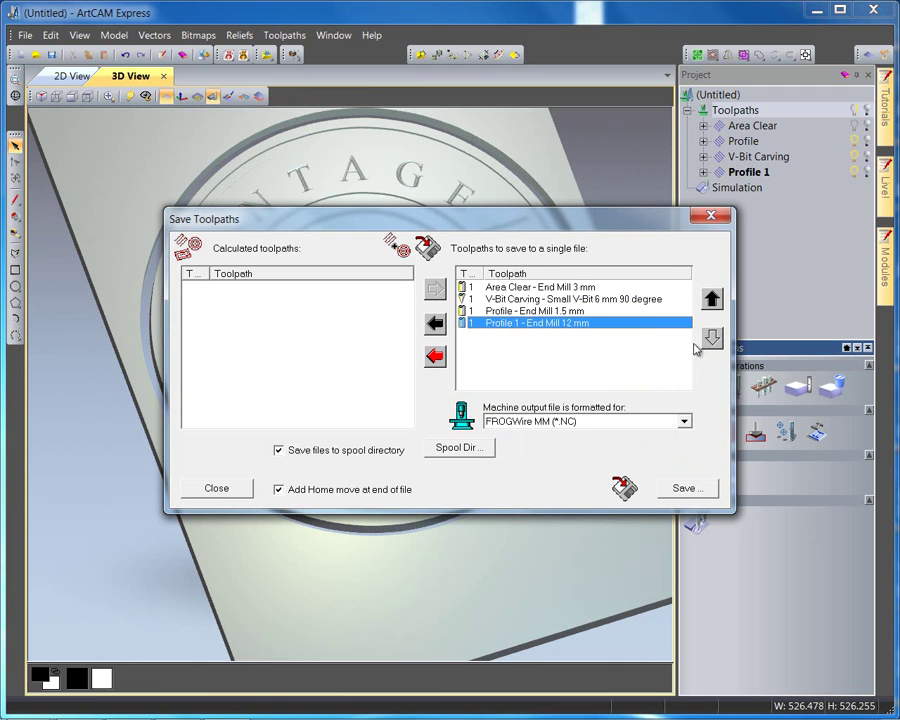
Step: Choose G-Code Arcs (inch) (*.tap) as the output format
click(597, 425)
scroll(580, 490, down, 4)
scroll(578, 490, up, 6)
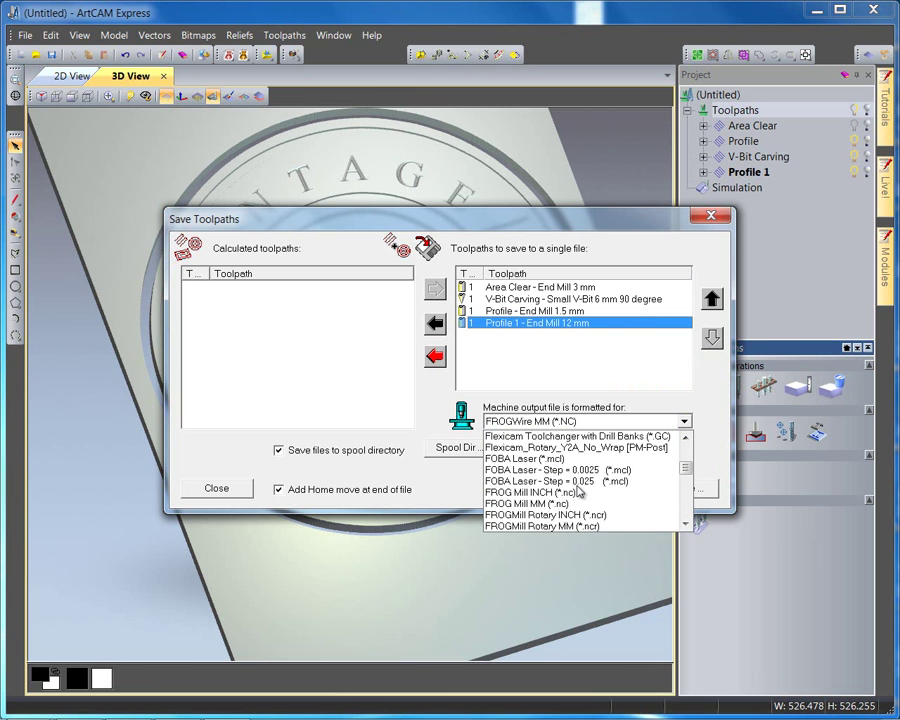
scroll(578, 490, down, 3)
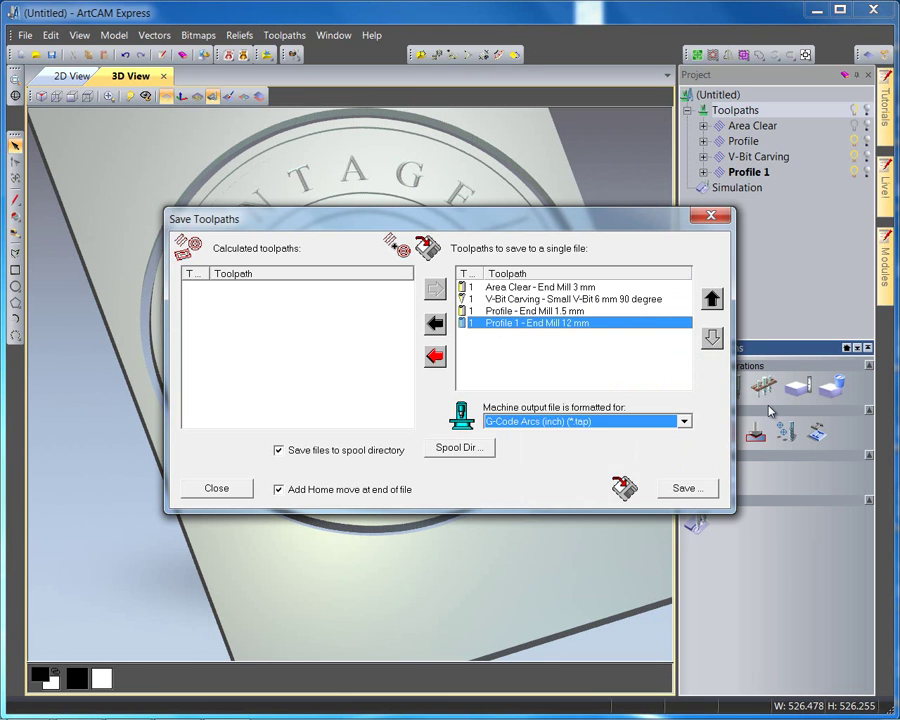